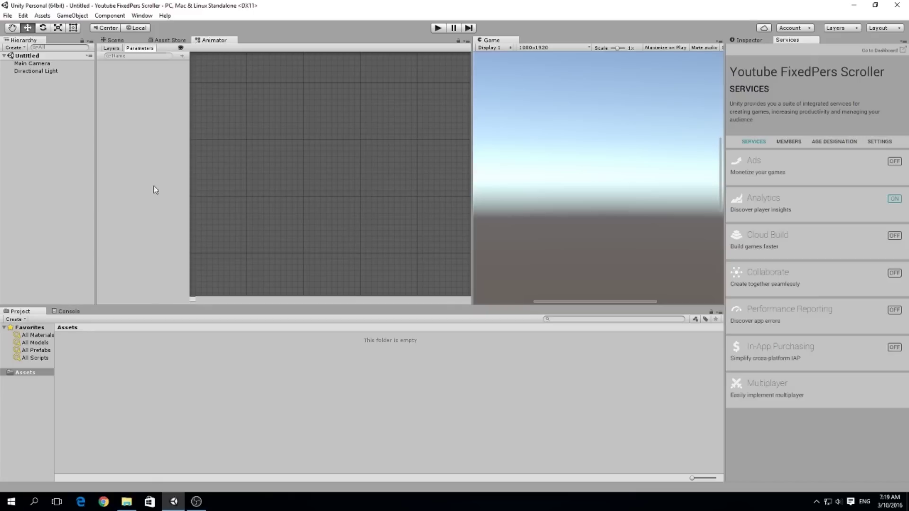
Open the Asset Store, widen its view, and limit the listing to free assets in the 3D Models/Environments category
left_click(152, 42)
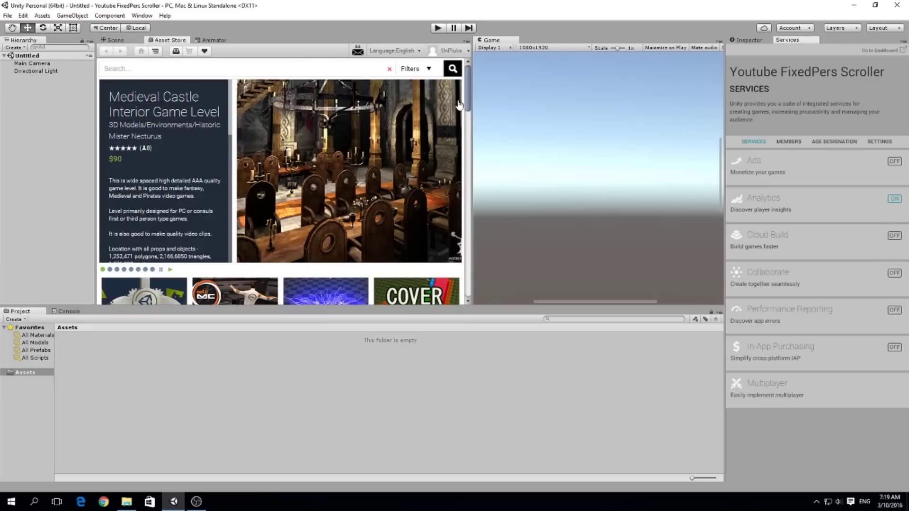
left_click_drag(472, 113, 610, 114)
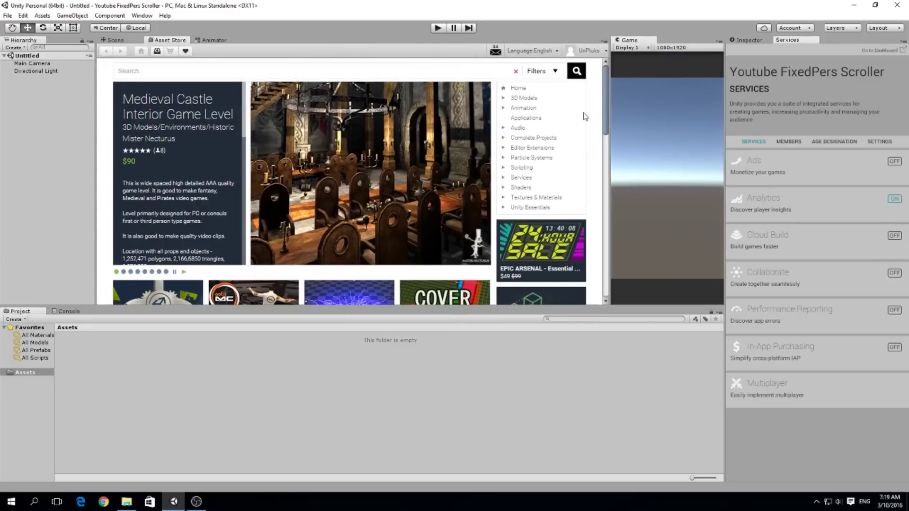
left_click(524, 98)
left_click(534, 118)
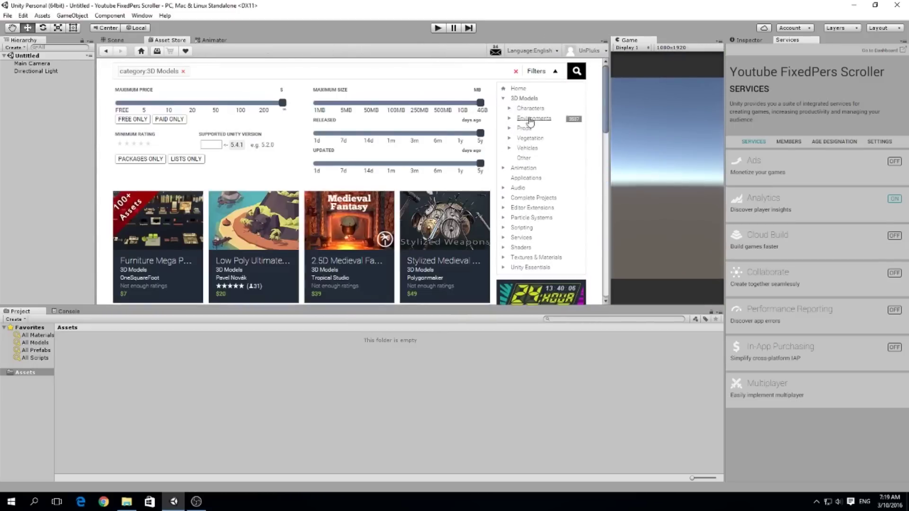
left_click(132, 120)
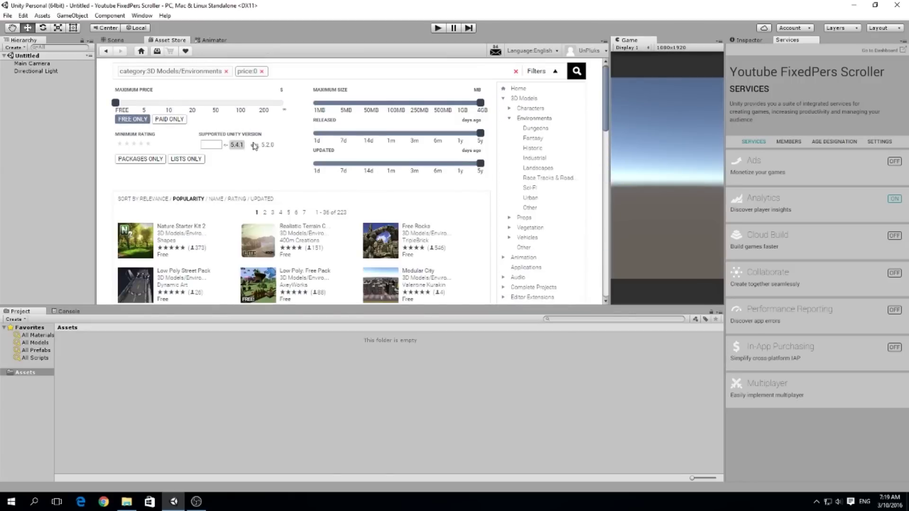
Find the free Medieval Town Exteriors package, then download and import all of its contents into the project
scroll(306, 139, "down", 3)
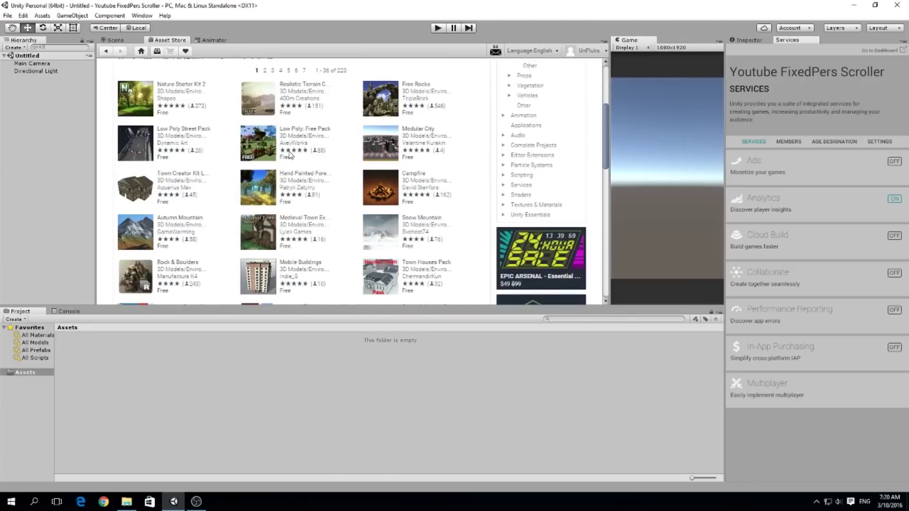
left_click(257, 231)
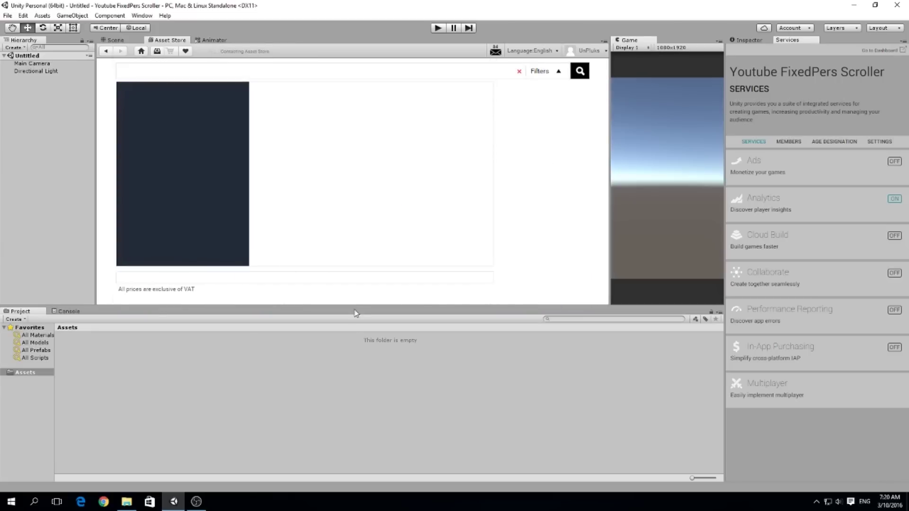
left_click_drag(355, 311, 335, 365)
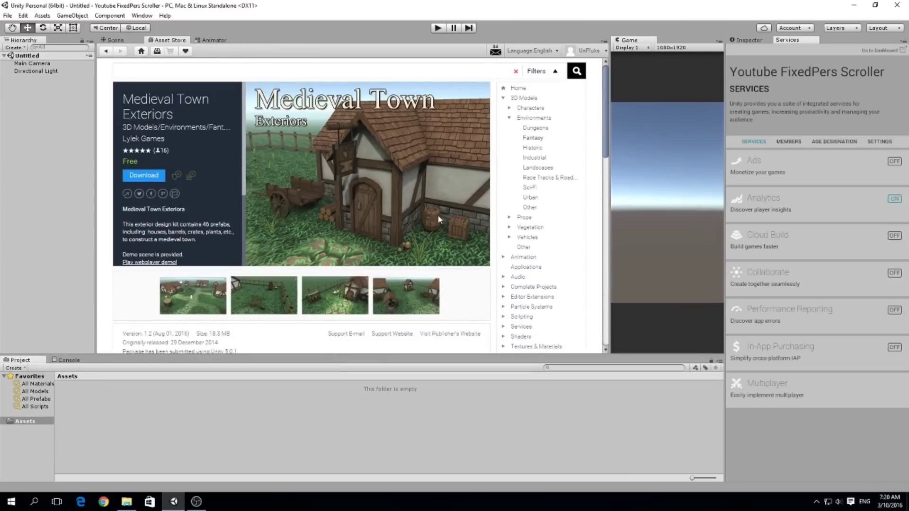
scroll(437, 215, "down", 6)
scroll(402, 246, "up", 6)
left_click(158, 177)
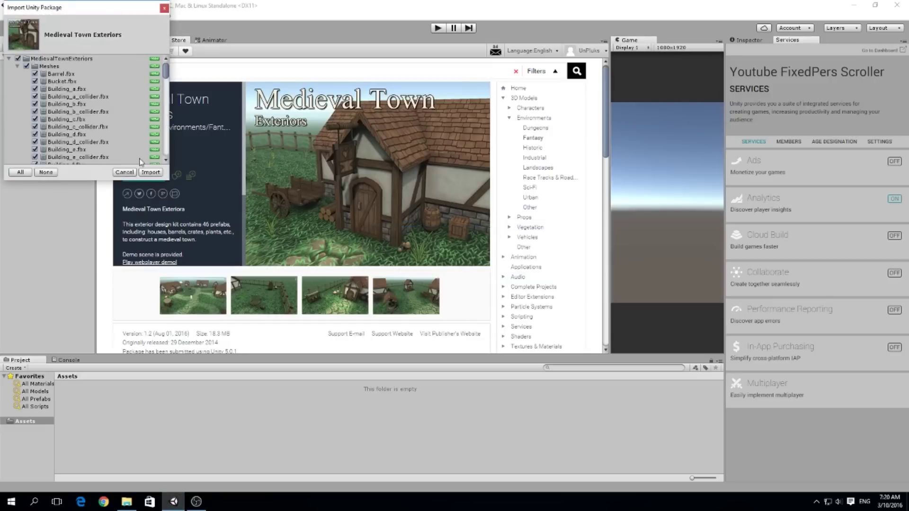
left_click(151, 173)
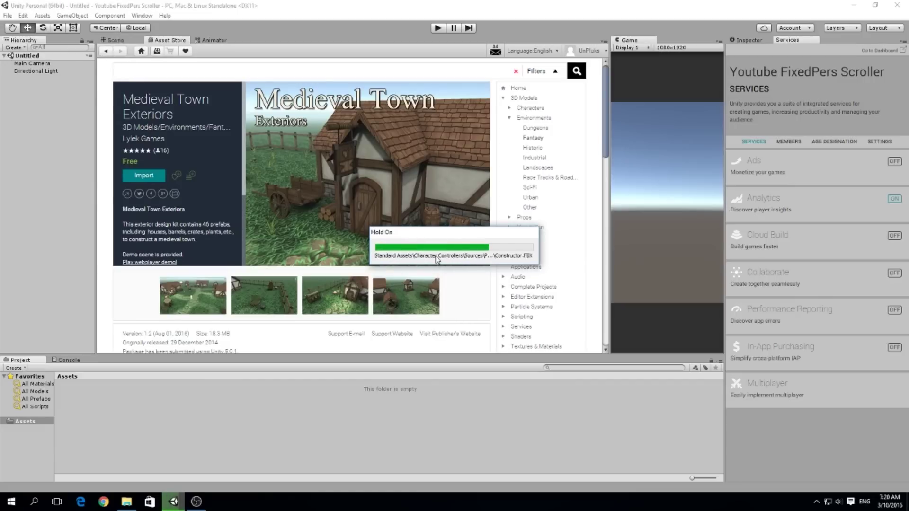
Return to the free environment listing and import the complete Baker's House package
left_click(106, 56)
left_click(284, 244)
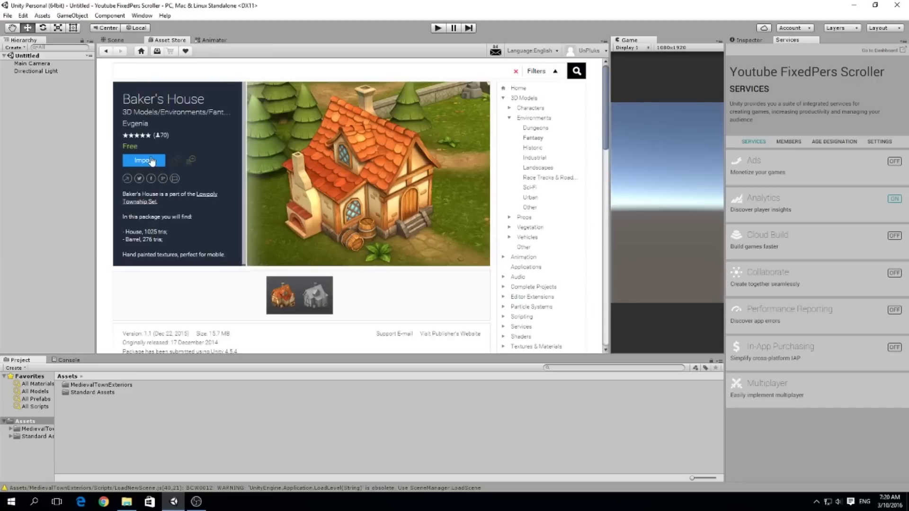
left_click(149, 161)
left_click(159, 171)
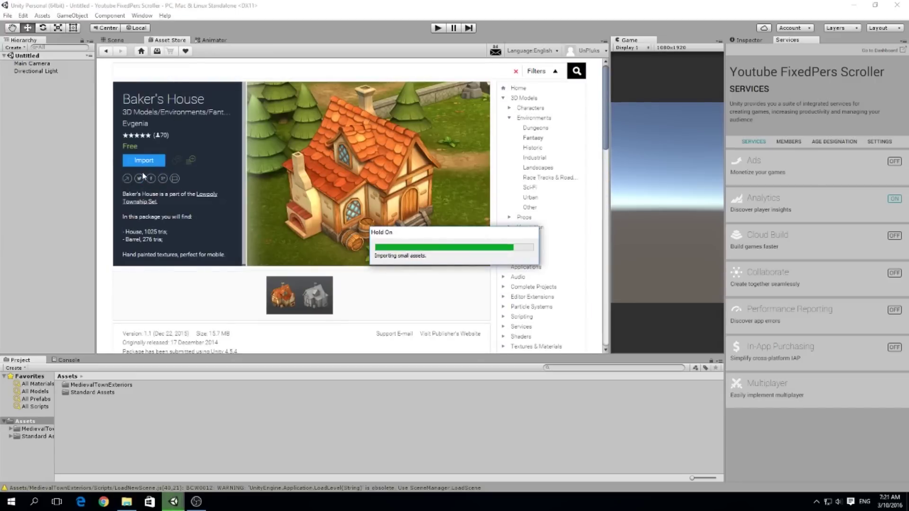
Find Cartoon Lowpoly Water Well among the free environment assets and import the whole package
left_click(105, 52)
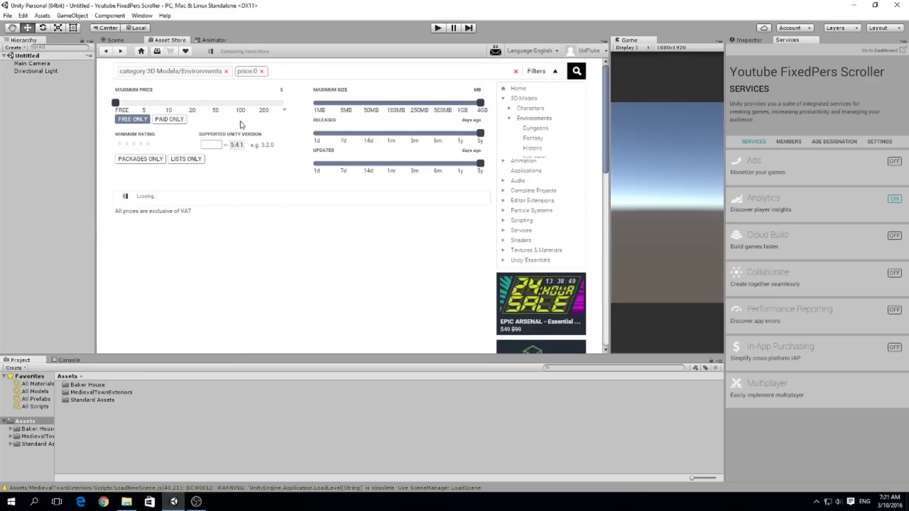
scroll(293, 149, "down", 2)
scroll(312, 159, "down", 3)
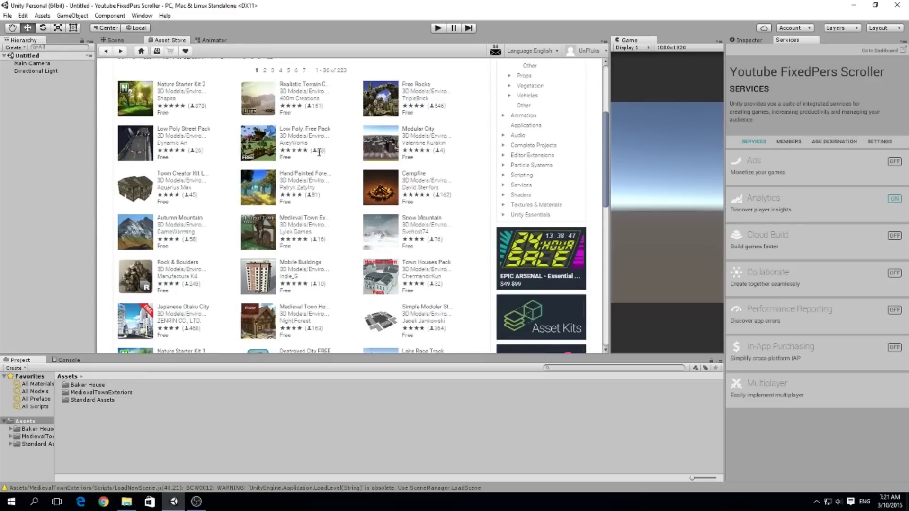
scroll(339, 166, "down", 6)
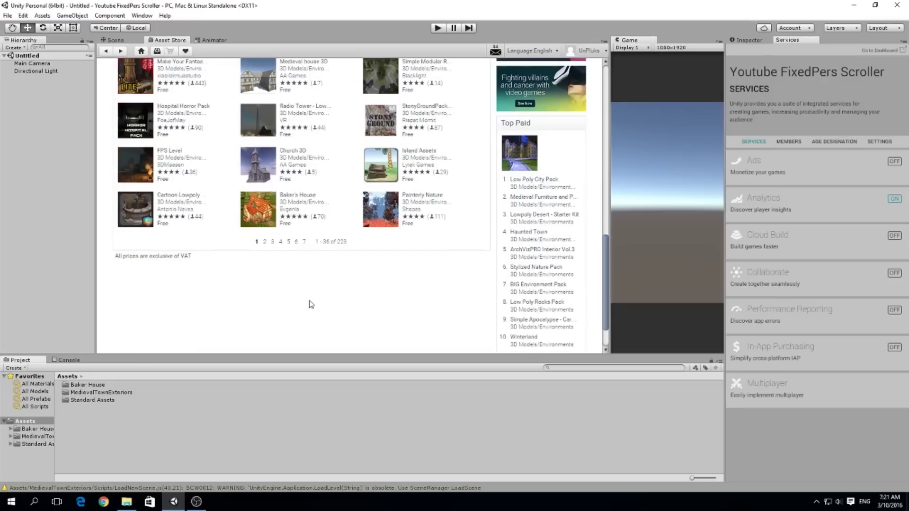
left_click(187, 200)
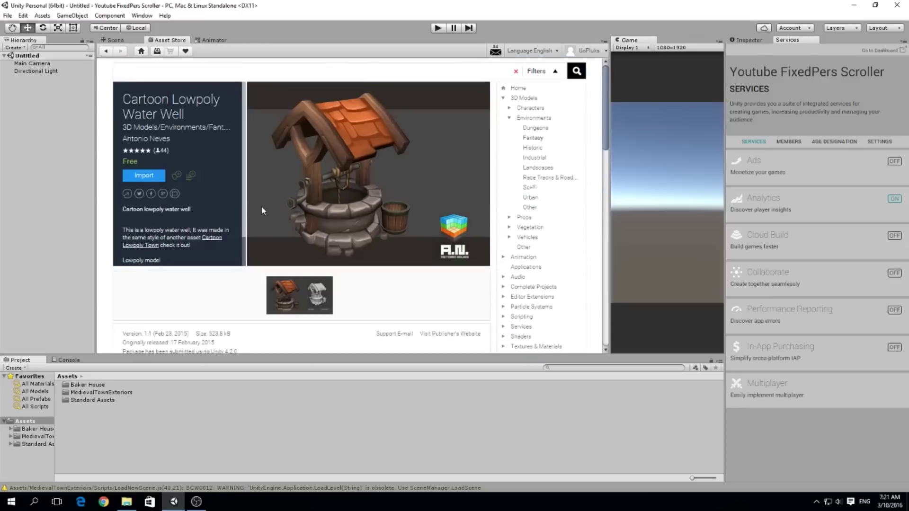
left_click(160, 175)
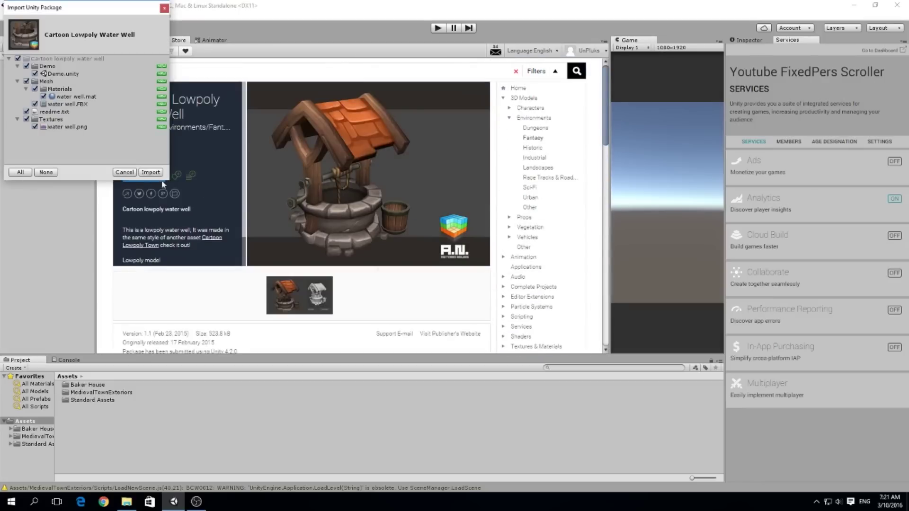
left_click(151, 173)
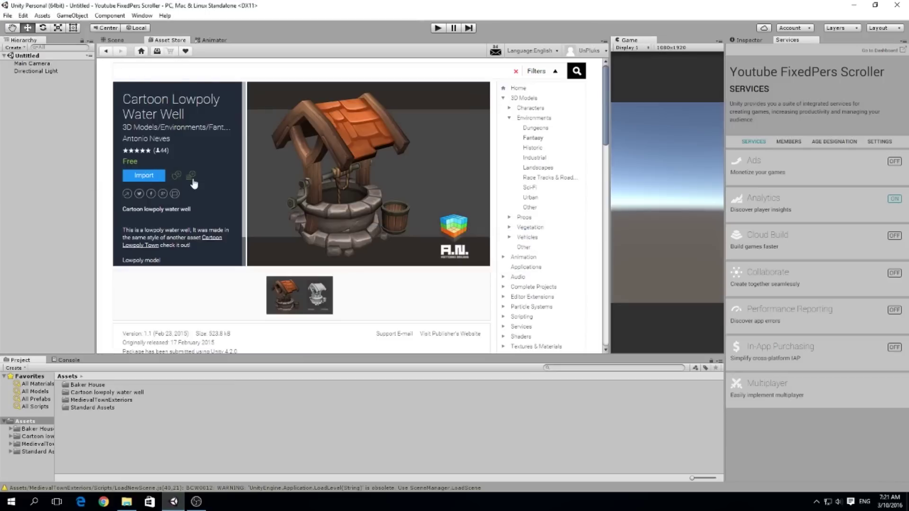
scroll(272, 175, "down", 4)
scroll(274, 176, "up", 4)
Find the Medieval House asset on page 3 of the free environment results, then download and import the full package
left_click(106, 51)
scroll(344, 176, "down", 3)
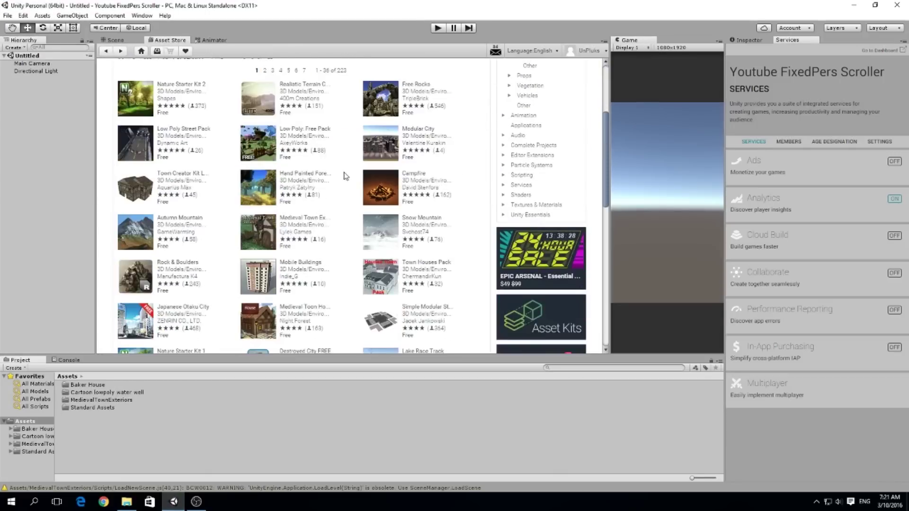
scroll(346, 190, "down", 8)
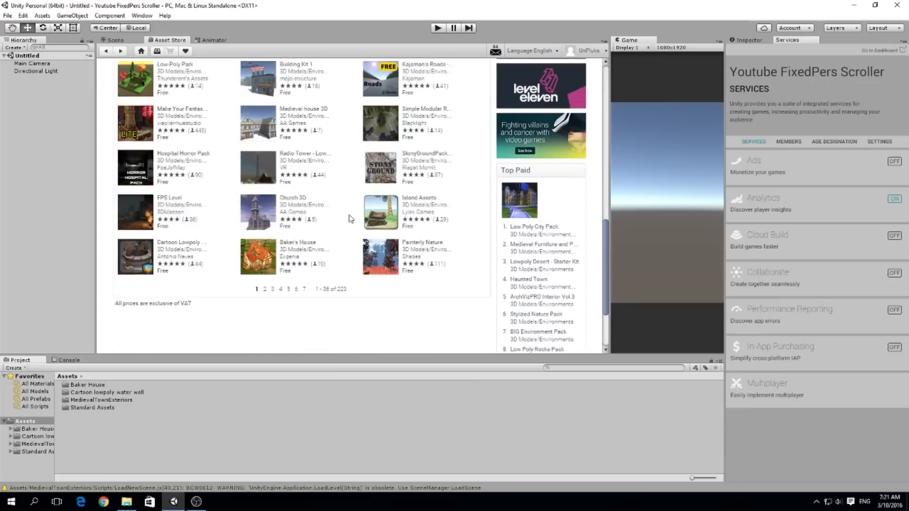
left_click(272, 290)
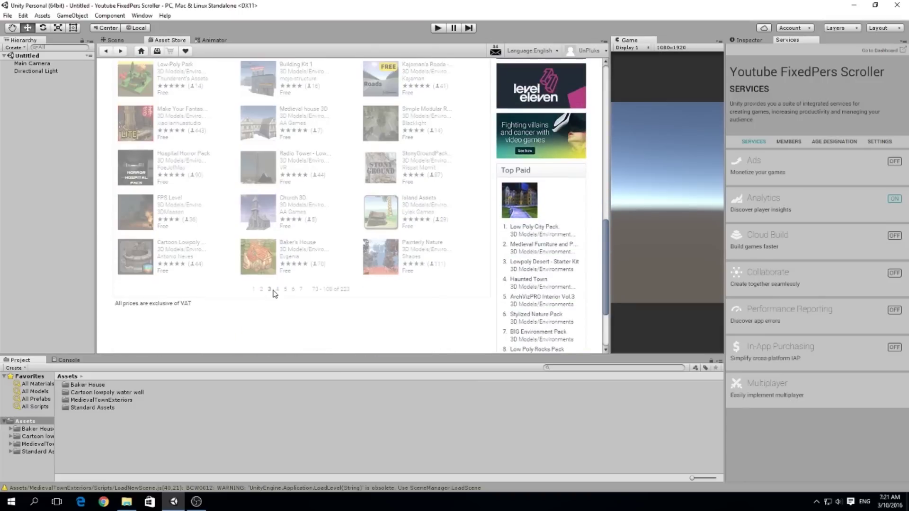
scroll(337, 266, "up", 10)
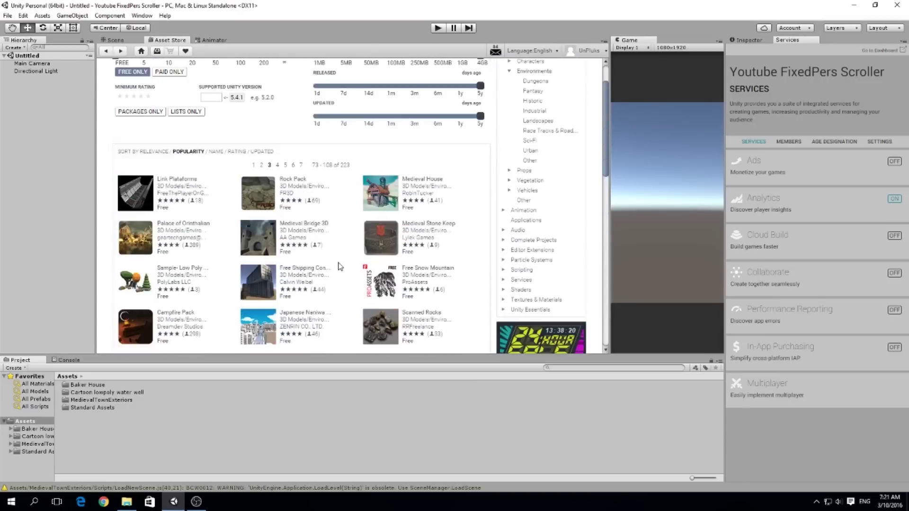
left_click(375, 204)
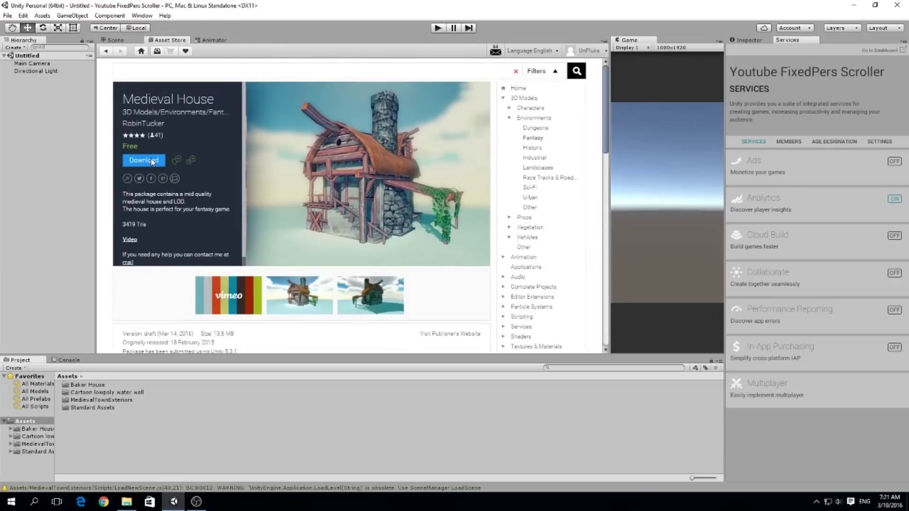
left_click(152, 161)
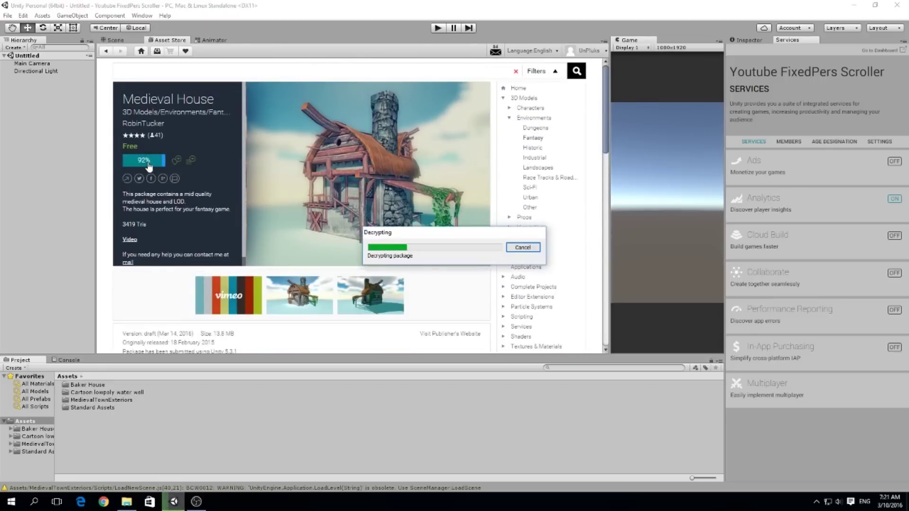
left_click(151, 172)
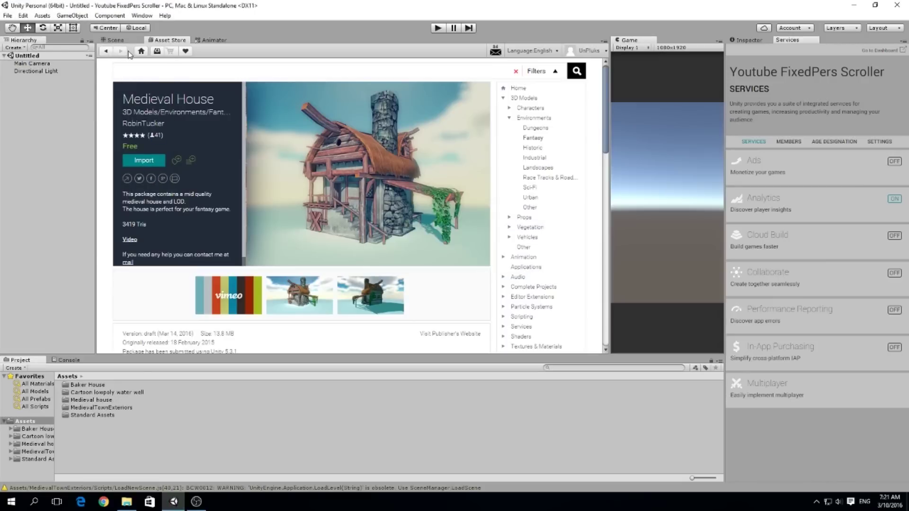
Search the free assets for skythiancat and import the complete Hand Painted Nature Kit LITE package
left_click(106, 51)
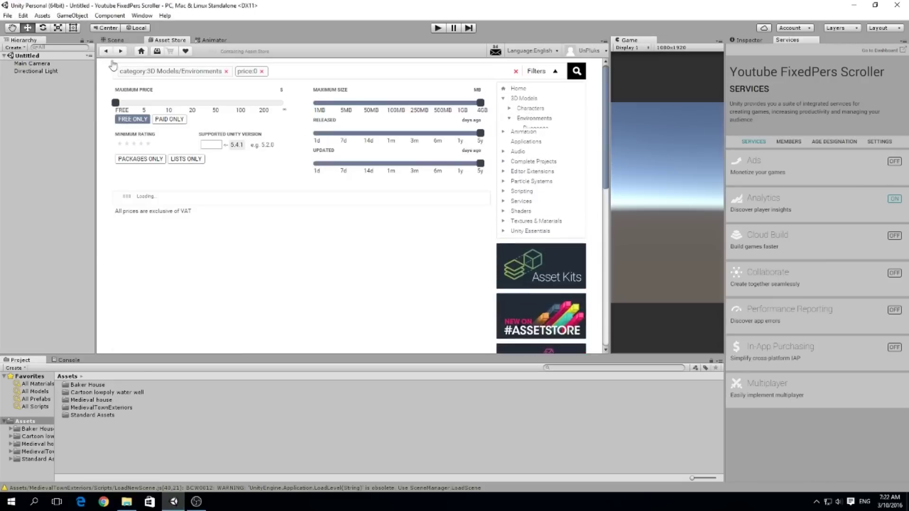
scroll(366, 203, "down", 10)
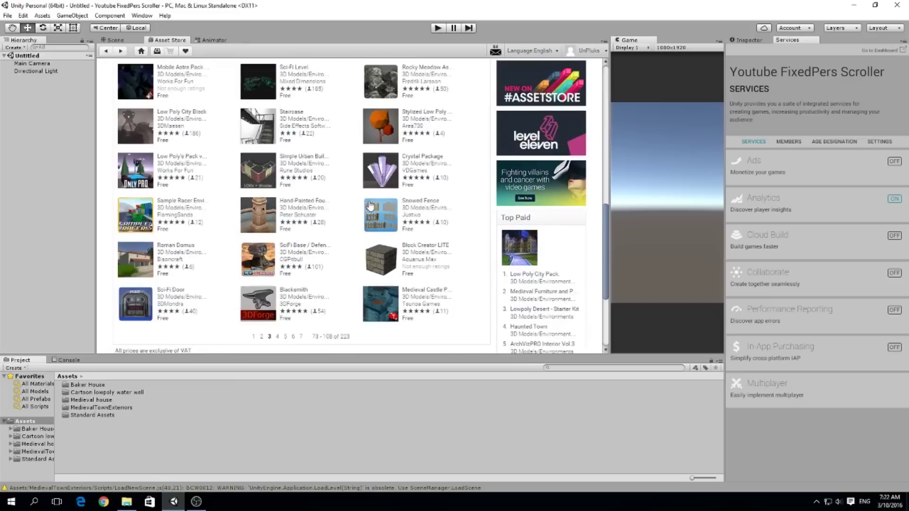
left_click(277, 289)
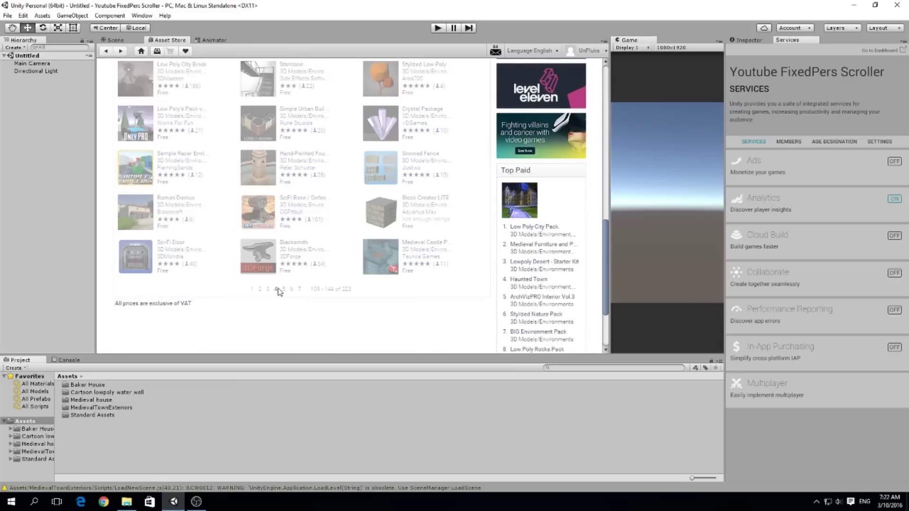
scroll(305, 233, "up", 10)
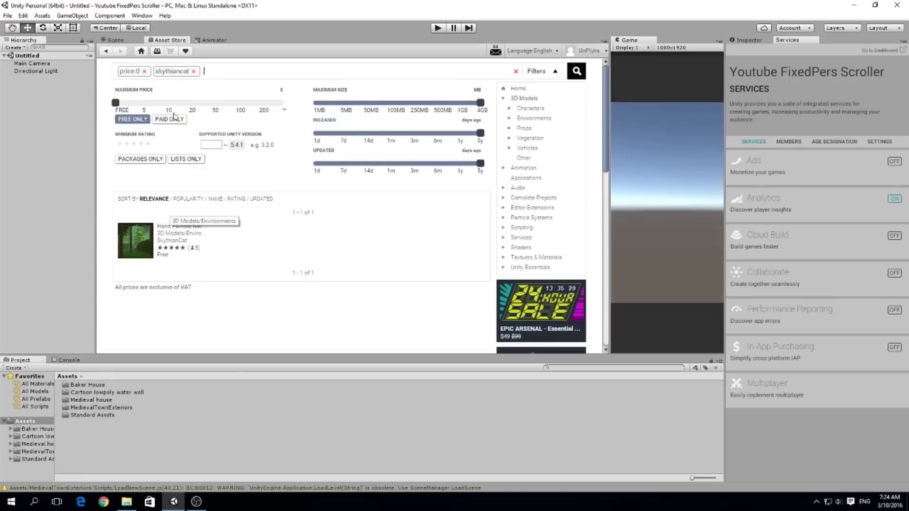
left_click(164, 226)
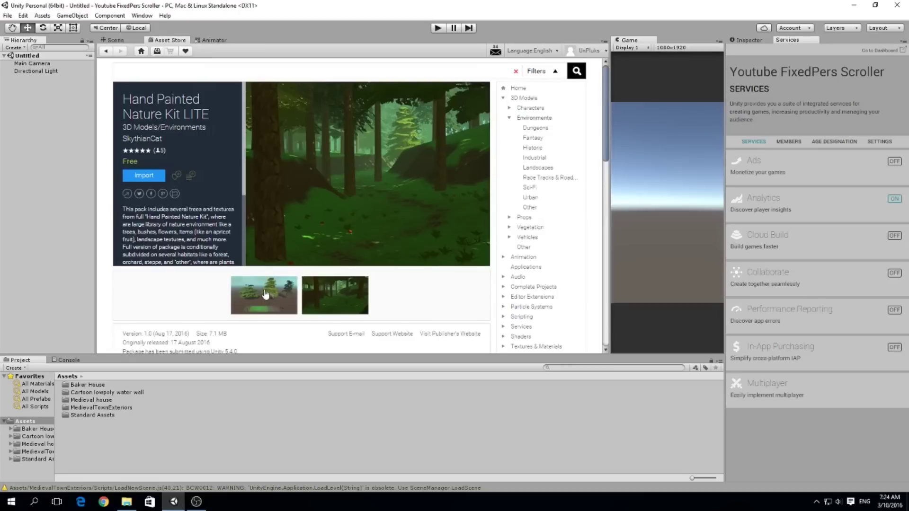
left_click(151, 177)
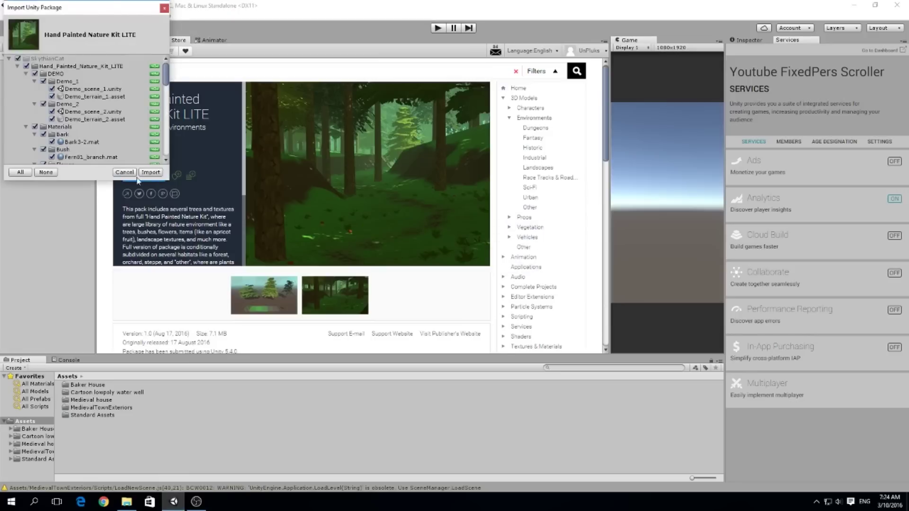
left_click(141, 174)
Go back to the free asset results and narrow them to the Characters category under 3D Models
left_click(104, 51)
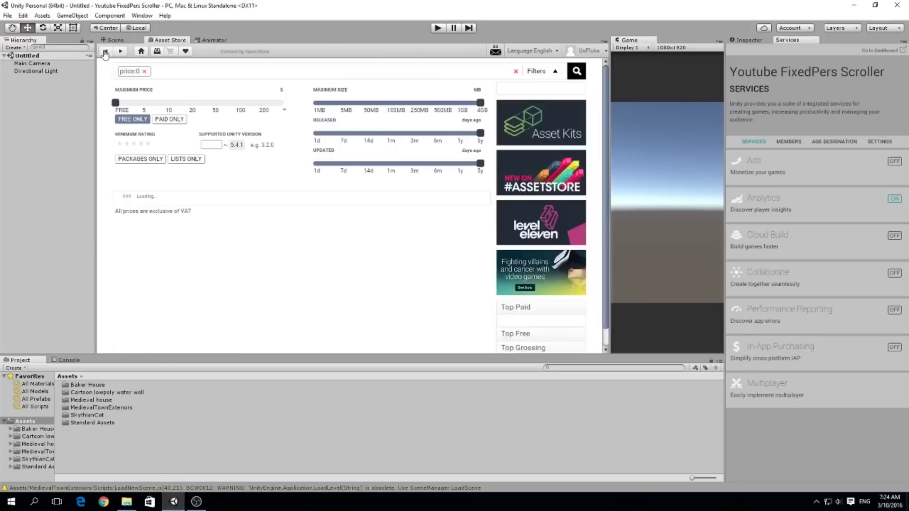
left_click(524, 98)
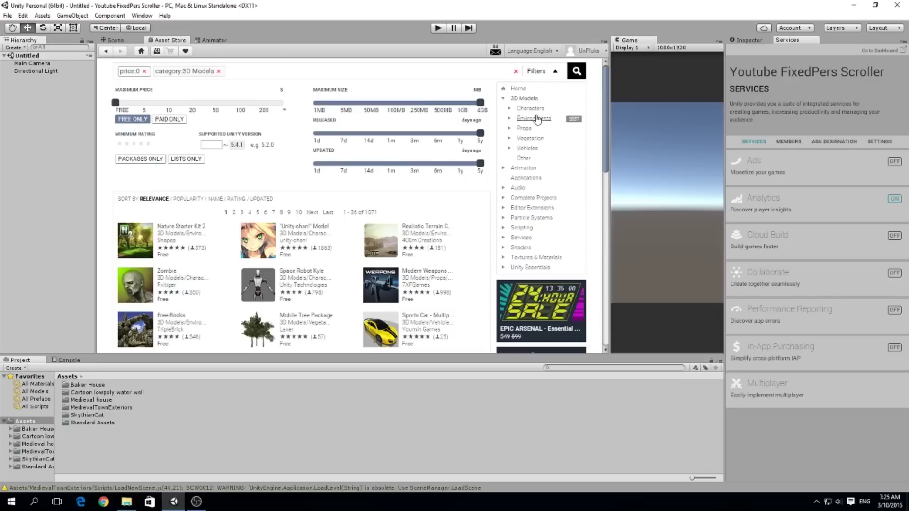
left_click(530, 109)
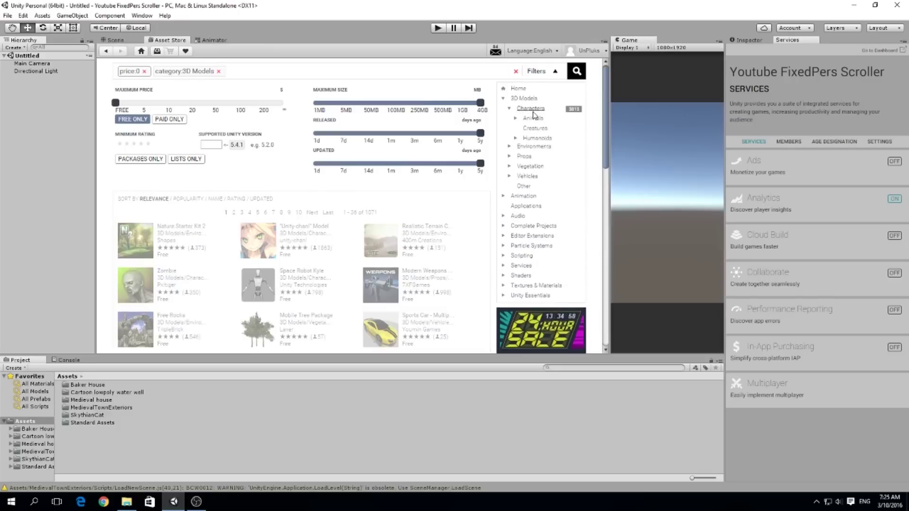
Look through pages 1 and 2 of the free character listing for a suitable fantasy character
scroll(394, 163, "down", 2)
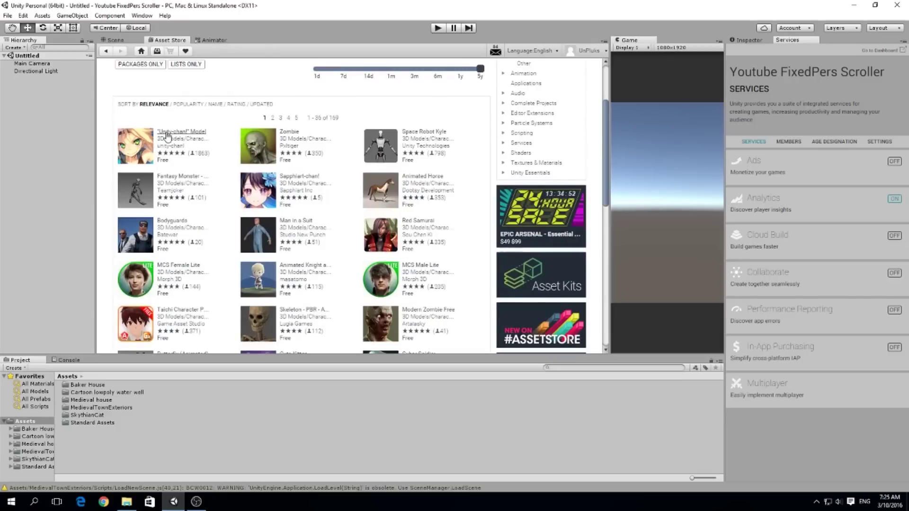
scroll(213, 156, "down", 3)
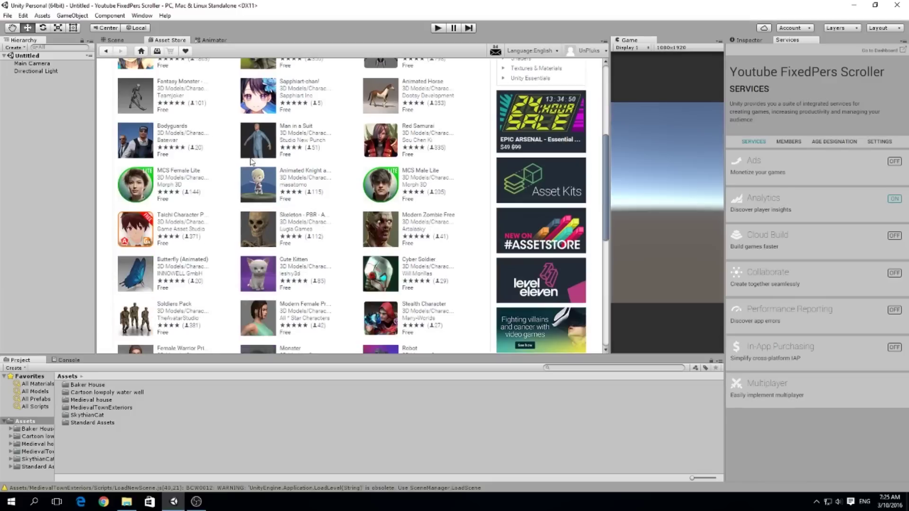
scroll(253, 165, "down", 2)
scroll(310, 179, "down", 3)
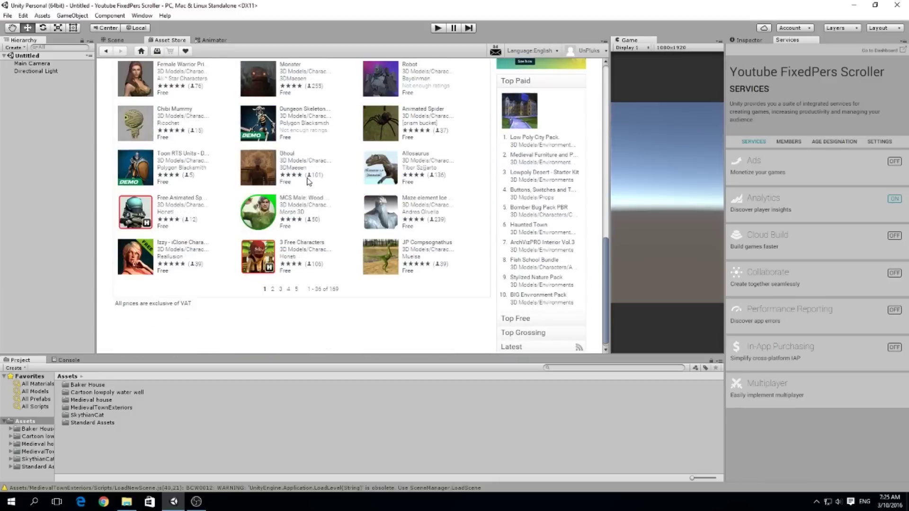
left_click(272, 289)
scroll(306, 274, "up", 8)
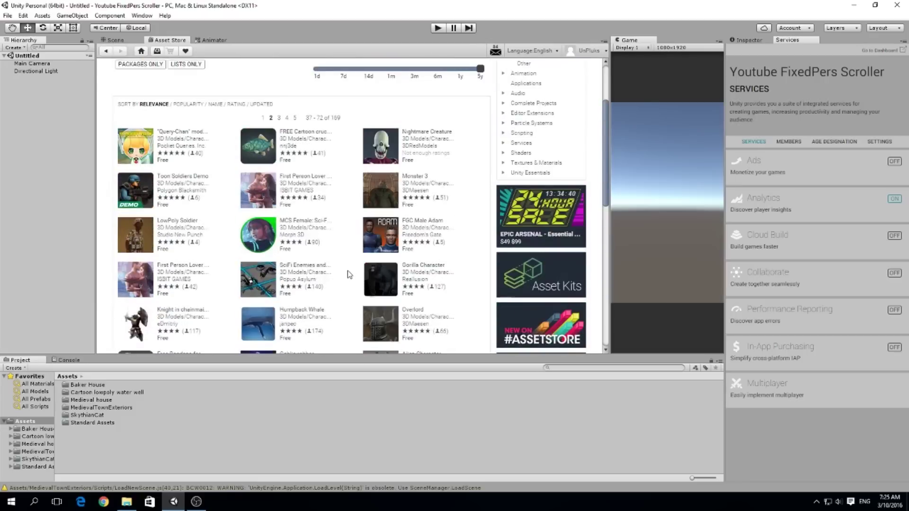
scroll(349, 267, "down", 2)
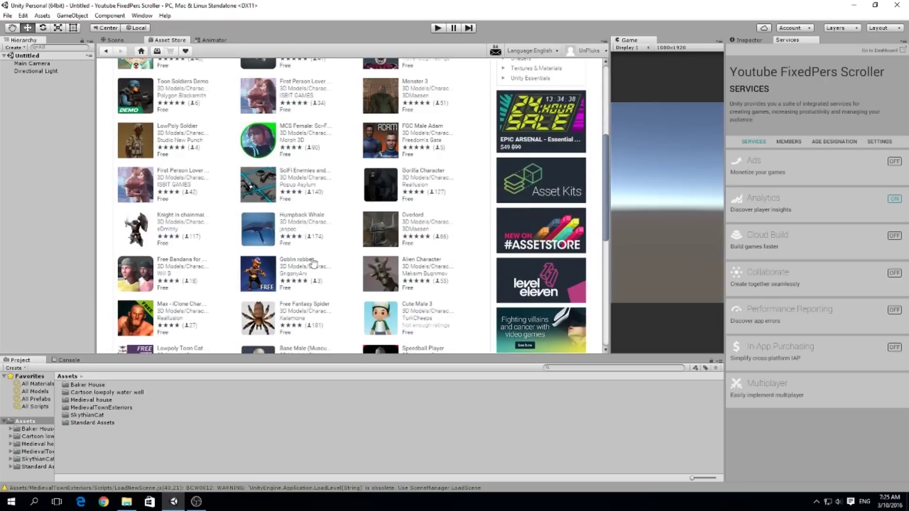
Return to page 1 of the free characters and import the complete Toon RTS Units - Demo package
left_click(272, 264)
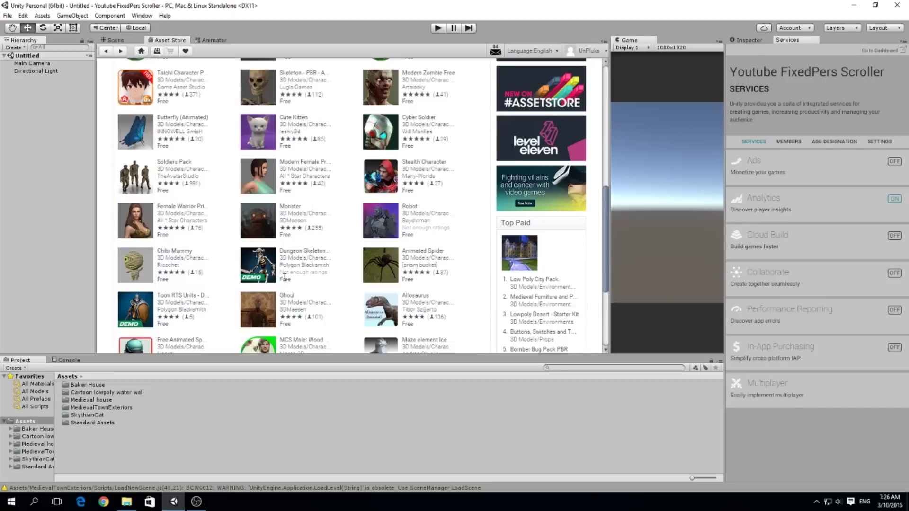
scroll(288, 277, "down", 3)
left_click(211, 206)
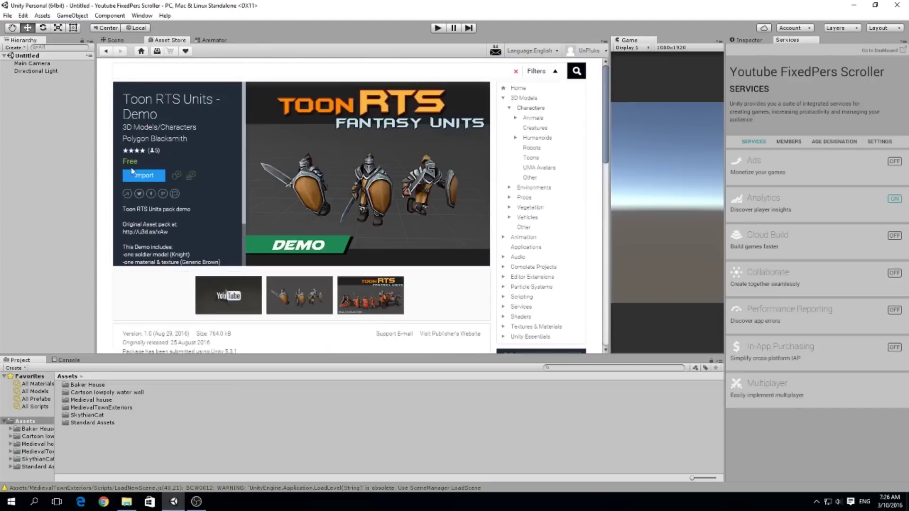
left_click(150, 177)
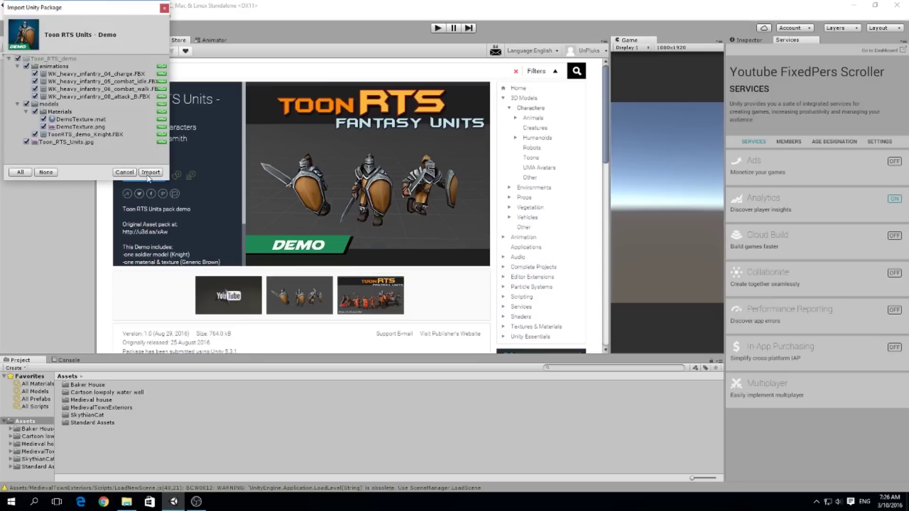
left_click(152, 173)
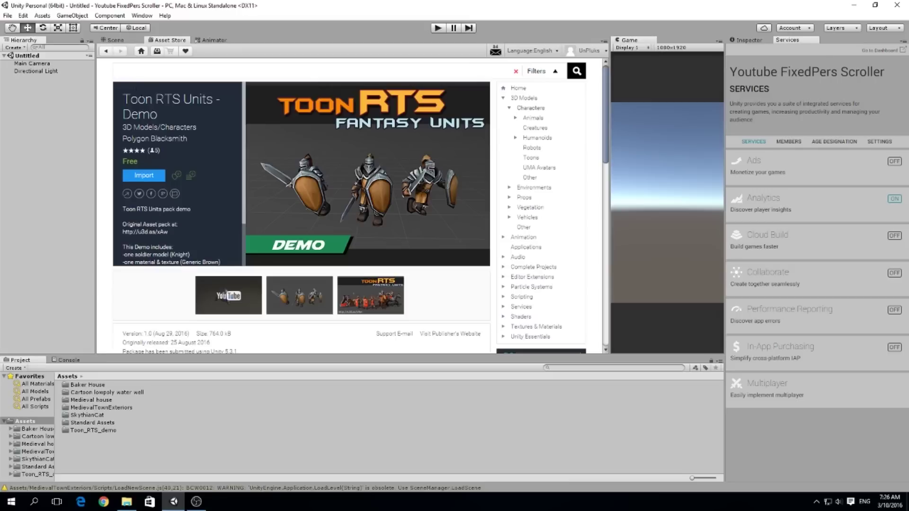
Switch to the scene view and add a 3D plane as the ground
left_click(115, 40)
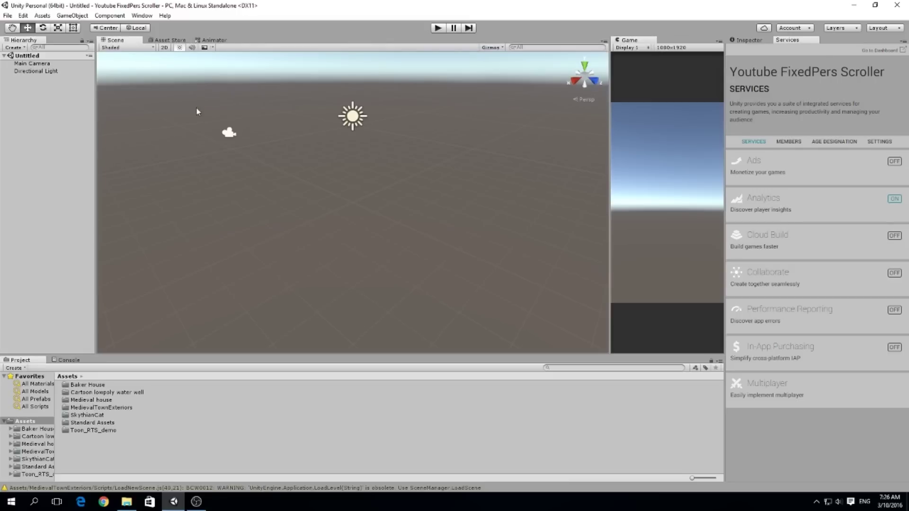
double_click(235, 132)
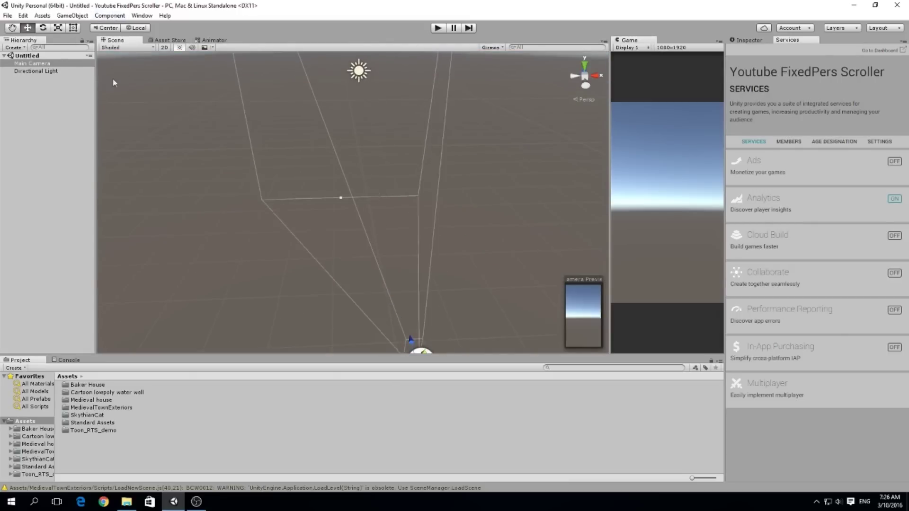
left_click(51, 124)
left_click(21, 48)
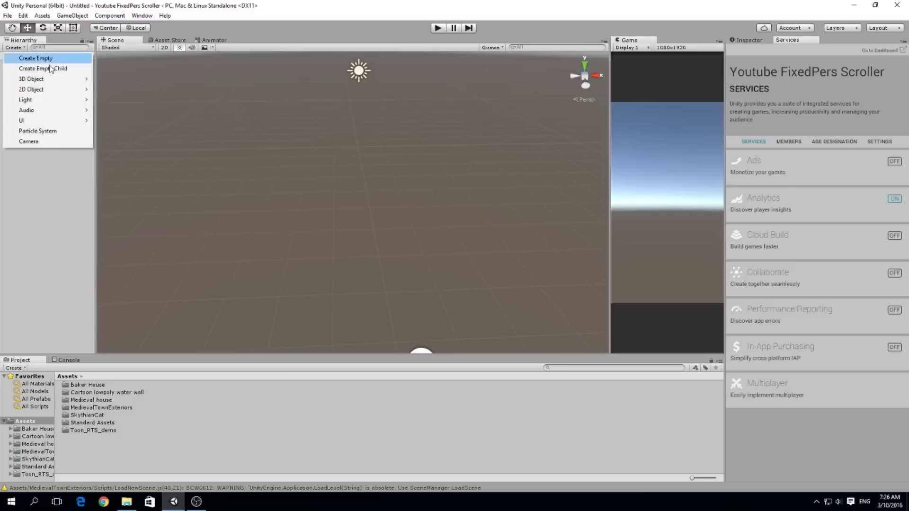
mouse_move(78, 84)
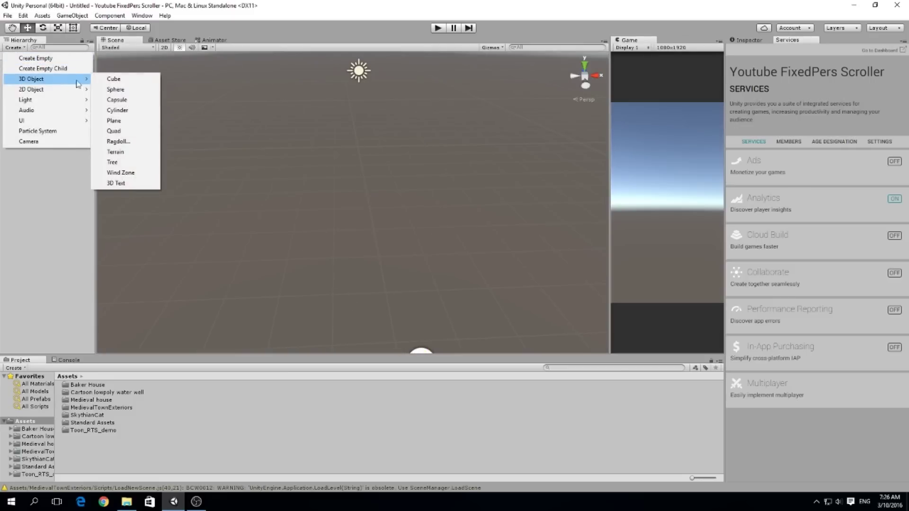
left_click(139, 124)
left_click_drag(346, 192, 383, 208, "alt")
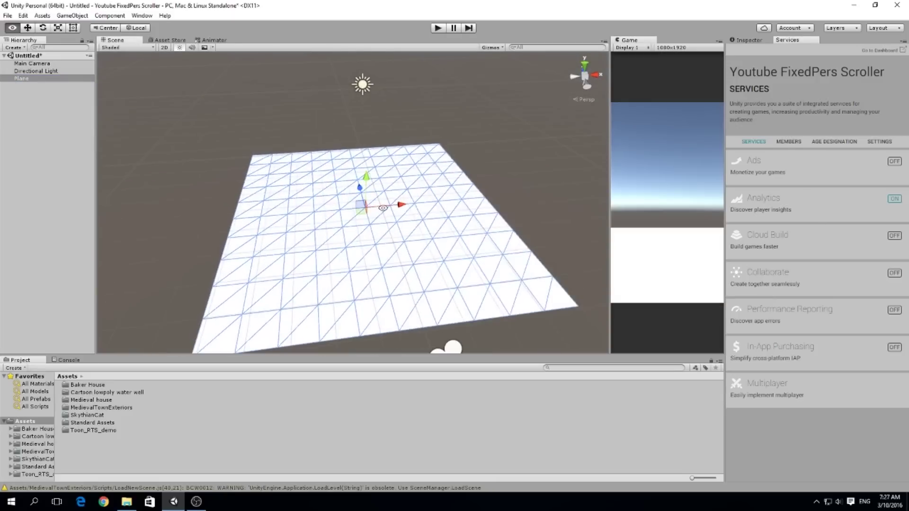
Set the plane's scale to 20 on X, Y and Z
left_click(753, 40)
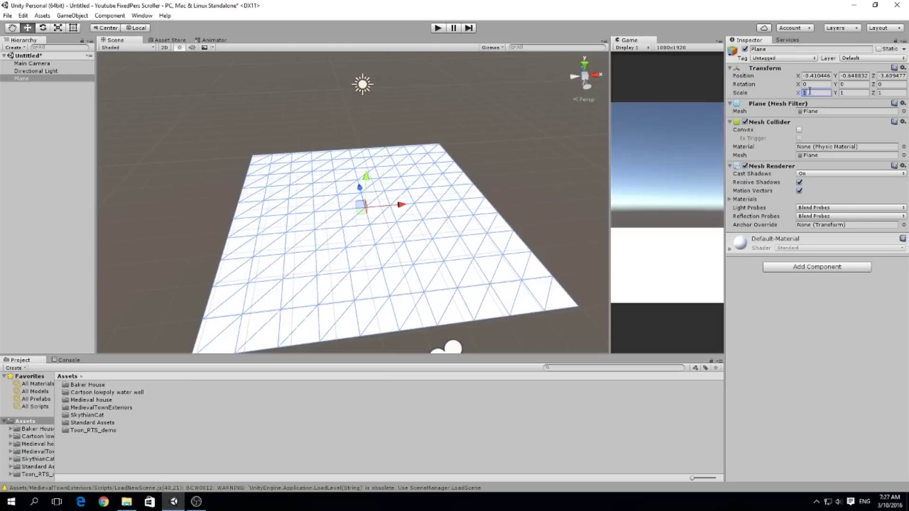
type("2")
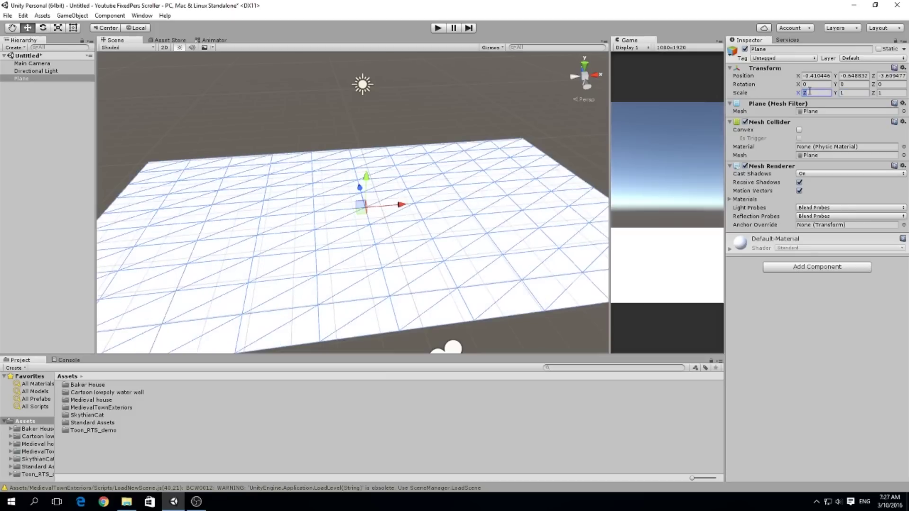
type("020")
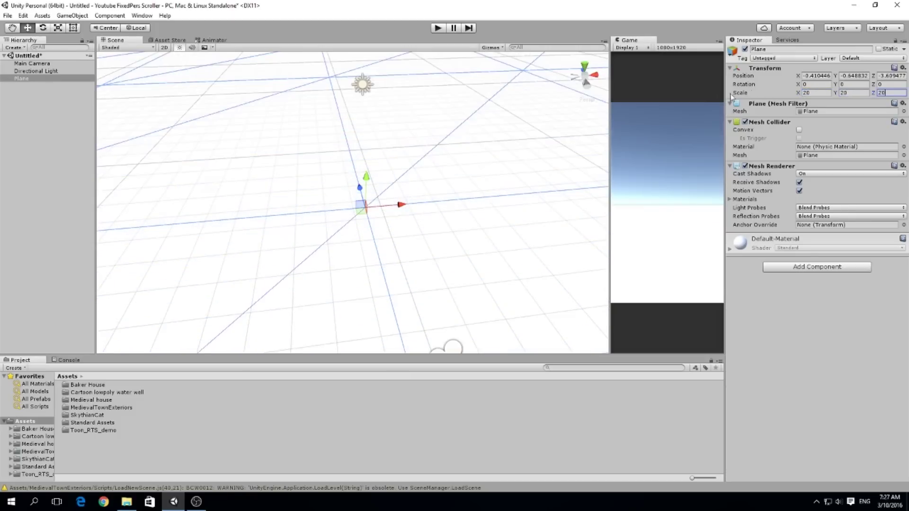
Place the Baker_house prefab from the Baker House Prefabs folder onto the plane in the scene
left_click_drag(450, 166, 406, 161, "alt")
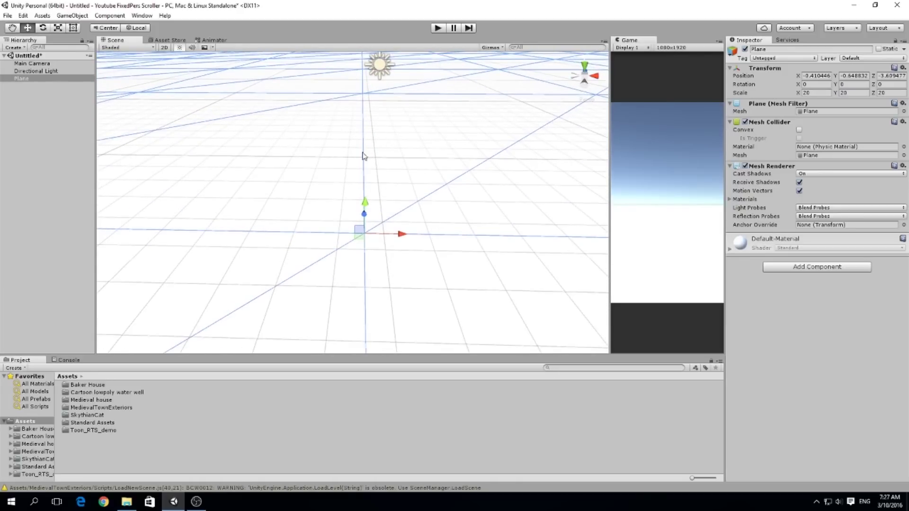
left_click_drag(340, 185, 338, 208, "alt")
double_click(90, 385)
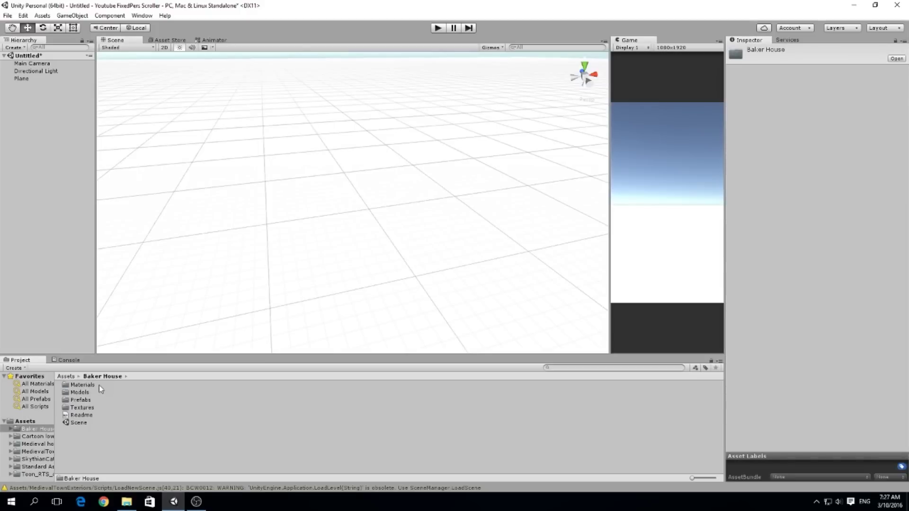
double_click(80, 401)
left_click_drag(87, 385, 308, 187)
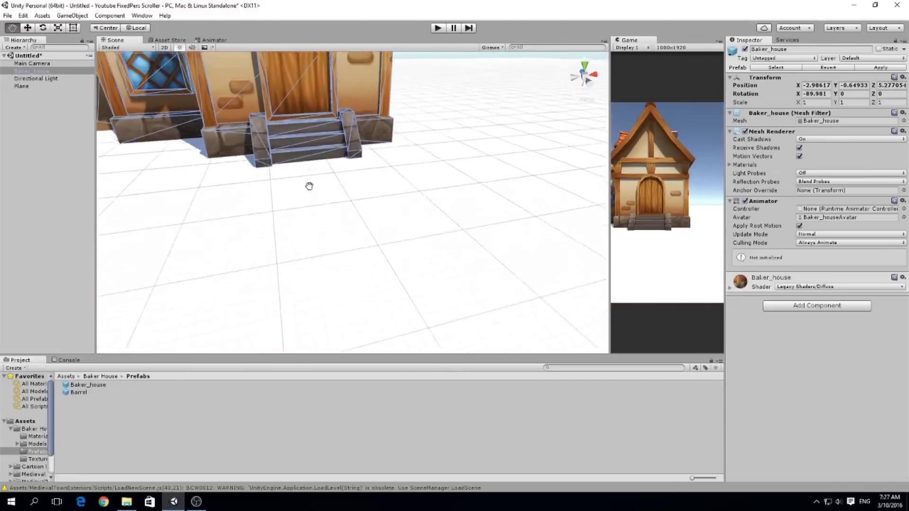
left_click_drag(321, 262, 369, 161, "alt")
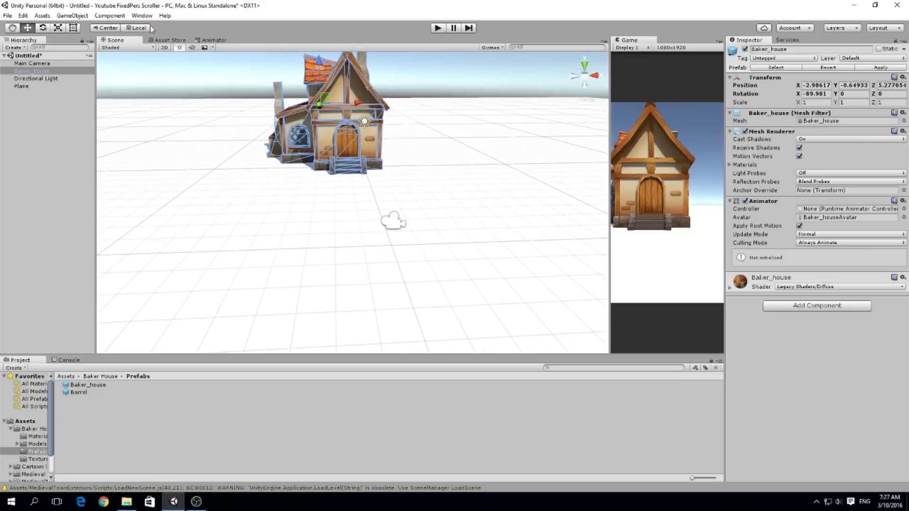
Add a cube and move it in front of the house to about X 0.09, Y -0.15, Z -3.11
left_click(23, 49)
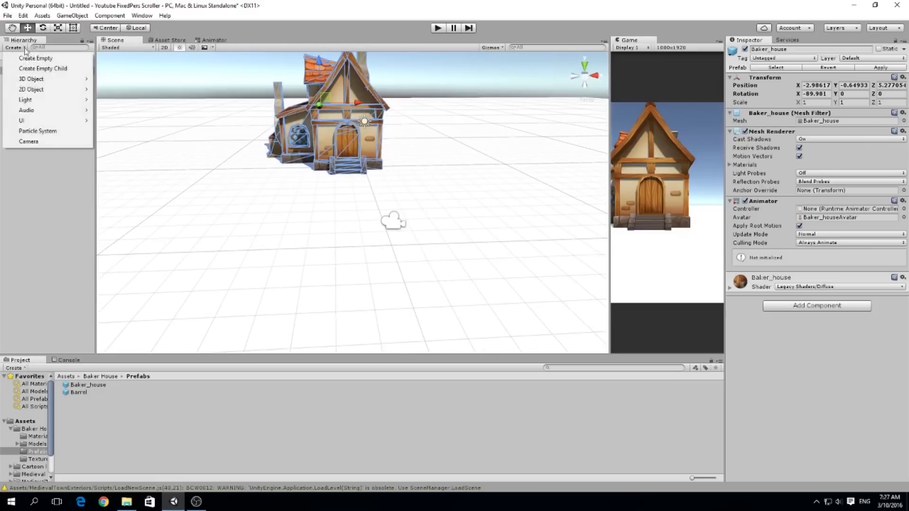
mouse_move(56, 79)
left_click(122, 83)
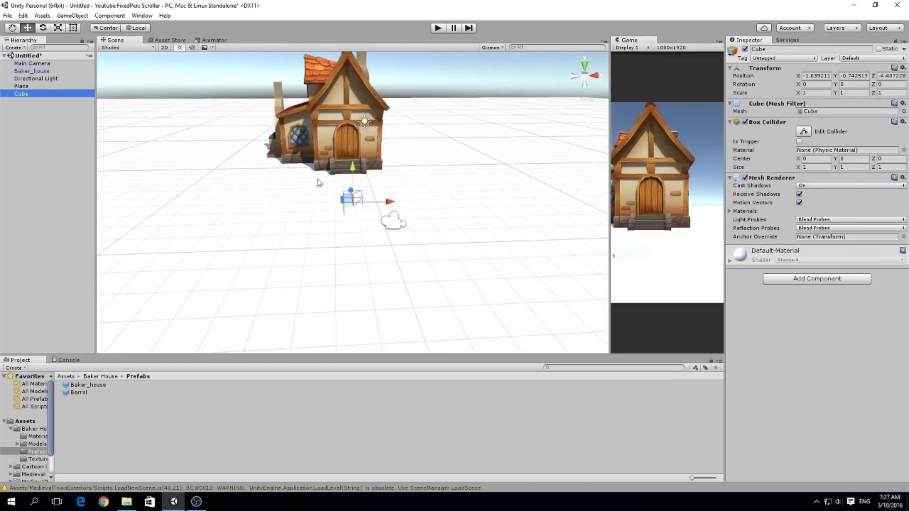
left_click_drag(318, 181, 348, 147, "alt")
key("v")
left_click_drag(349, 205, 350, 210)
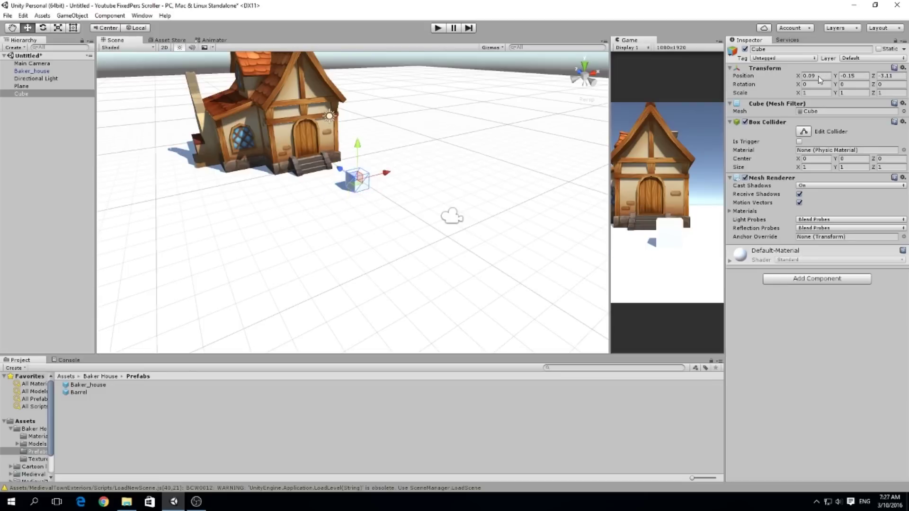
Set the ground plane's position to 0 on X, Y and Z
left_click(373, 231)
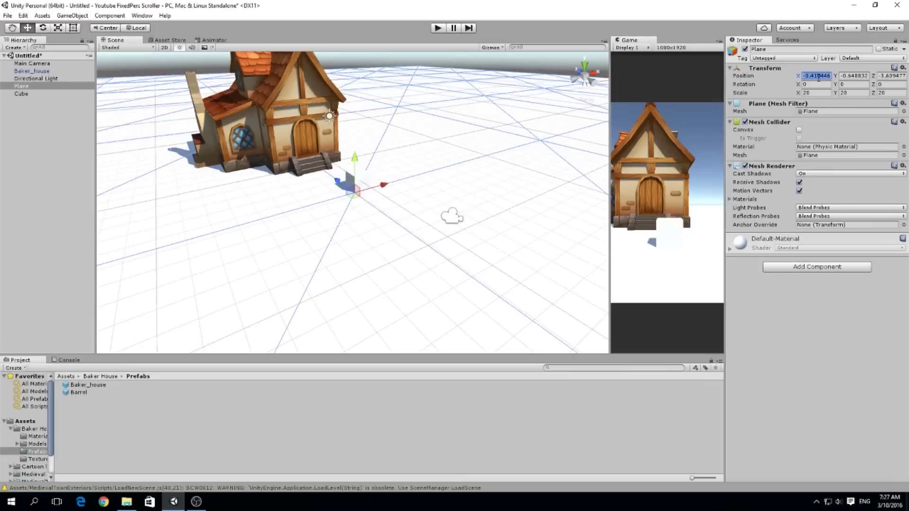
type("0")
key("Tab")
type("0")
key("Tab")
type("0")
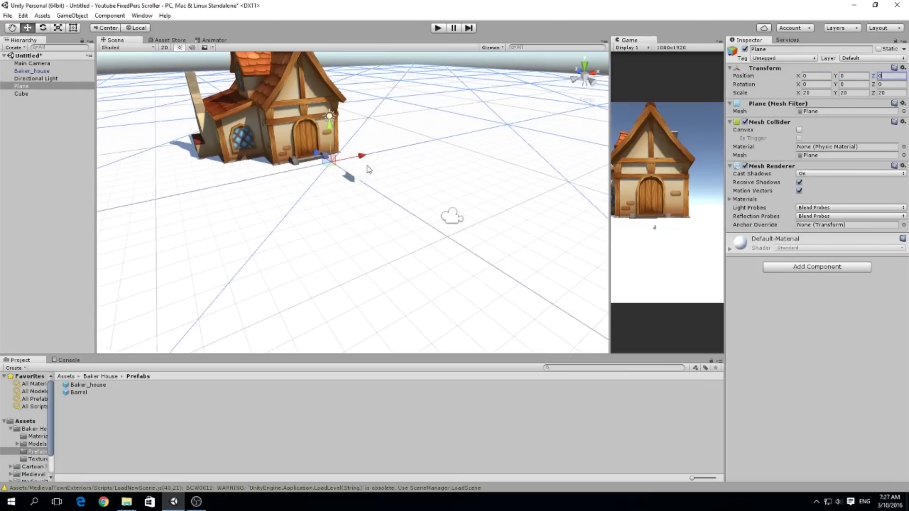
Set the cube's position to 0 on X, Y and Z
left_click(359, 179)
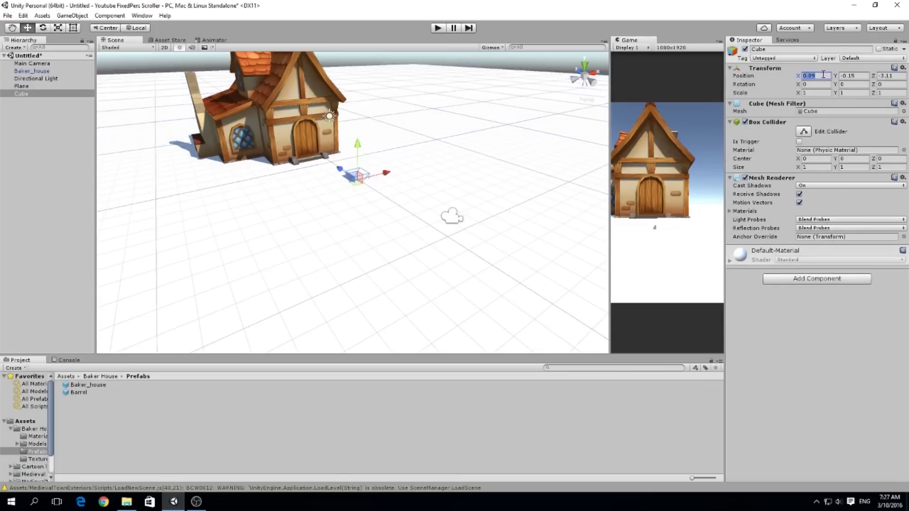
type("0")
key("Tab")
type("0")
key("Tab")
type("0")
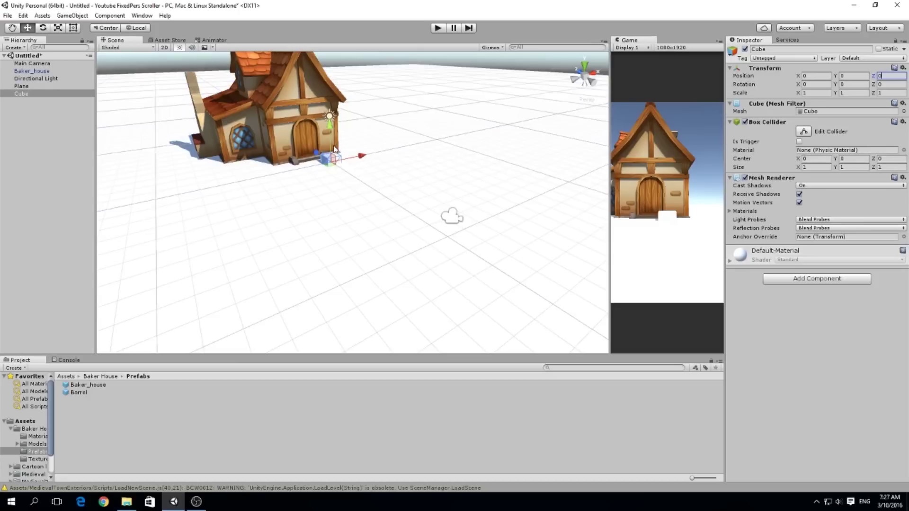
Move the cube above the ground and away from the house to about X 3.79, Y 0.9, Z -3.23
left_click_drag(330, 130, 330, 117)
left_click_drag(328, 158, 289, 143)
scroll(327, 159, "up", 3)
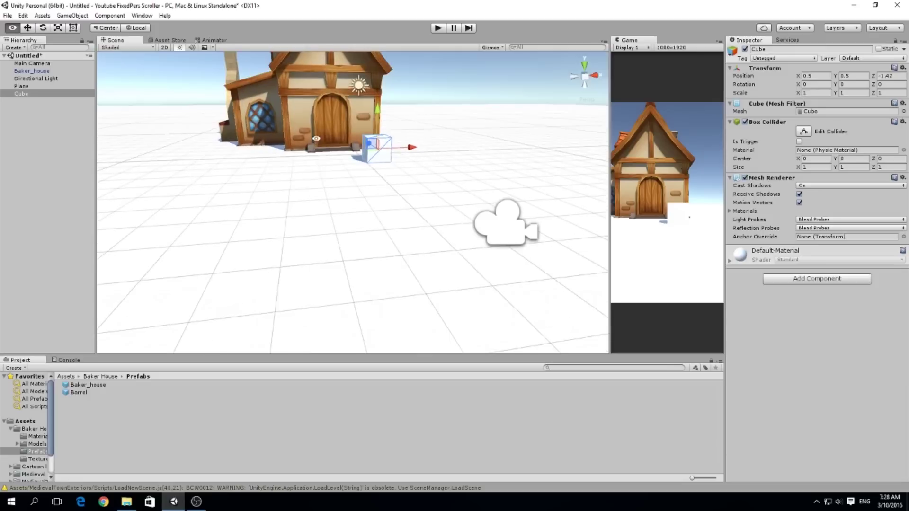
middle_click_drag(335, 165, 353, 240)
left_click_drag(353, 240, 303, 179, "alt")
left_click_drag(516, 166, 458, 187, "alt")
scroll(479, 172, "down", 3)
scroll(396, 162, "down", 3)
left_click_drag(337, 181, 426, 208)
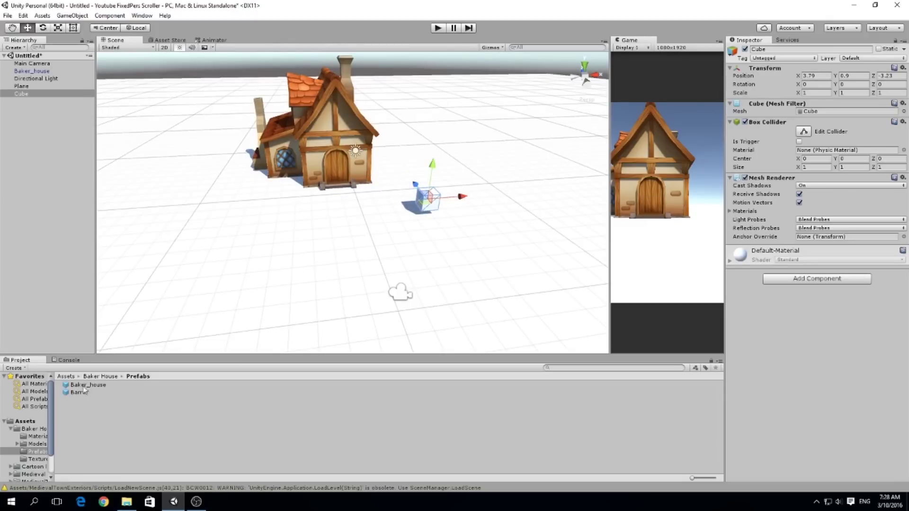
Place the Barrel prefab beside the baker's house and rotate the house to about -32.8 degrees on Z
left_click_drag(127, 345, 268, 216)
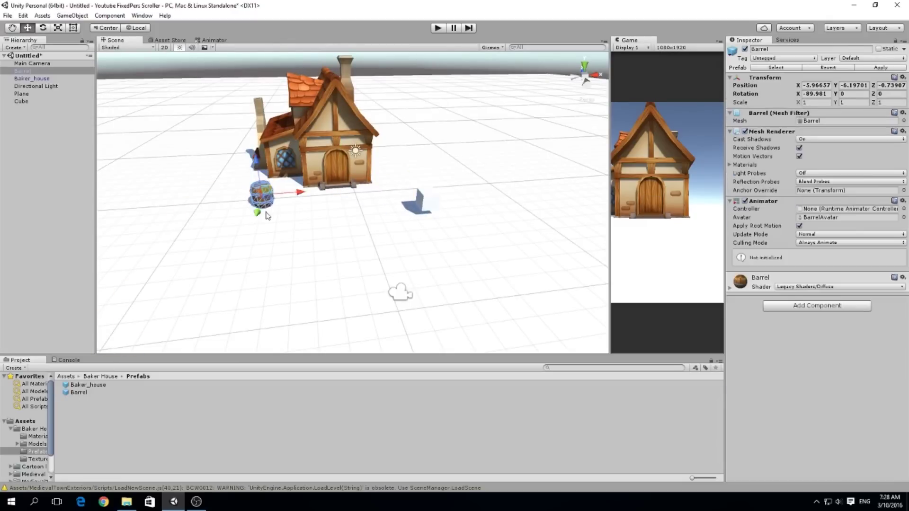
left_click(322, 137)
left_click_drag(299, 141, 478, 188)
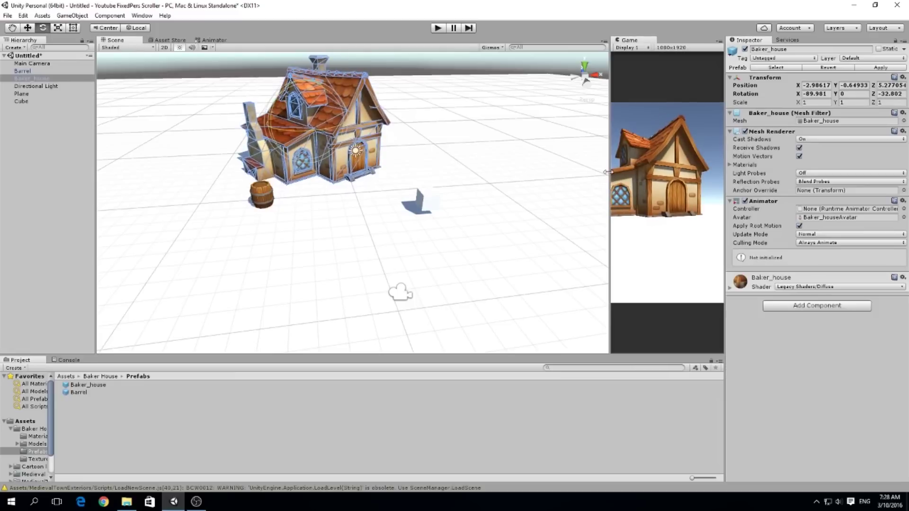
Widen the Game view slightly and reposition the baker's house to about X -3.57, Y -0.21, Z 2.53
mouse_move(608, 172)
left_mouse_down()
mouse_move(532, 170)
mouse_move(592, 165)
left_mouse_up()
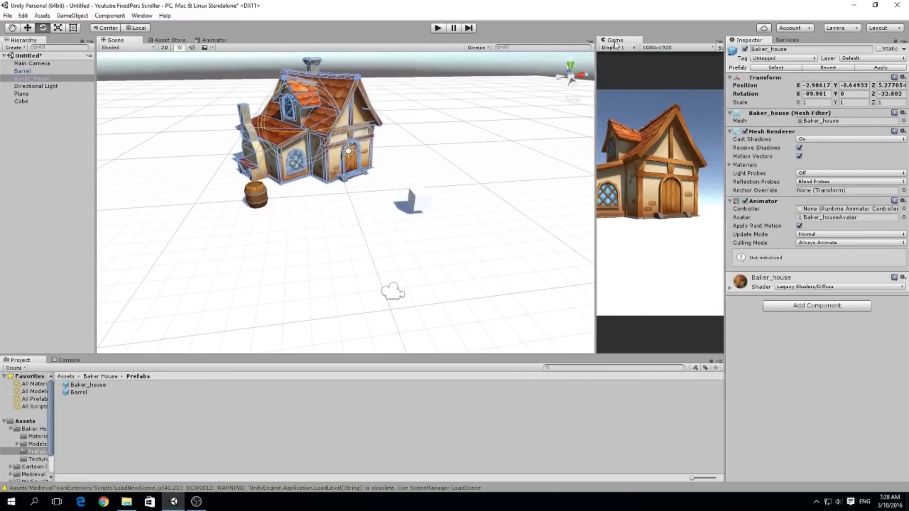
middle_click_drag(268, 132, 314, 179)
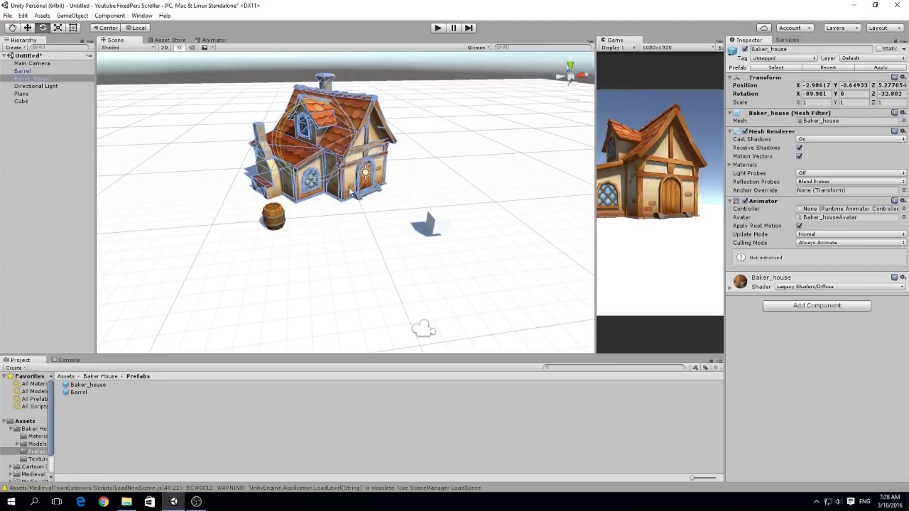
key("w")
left_click_drag(312, 142, 272, 151)
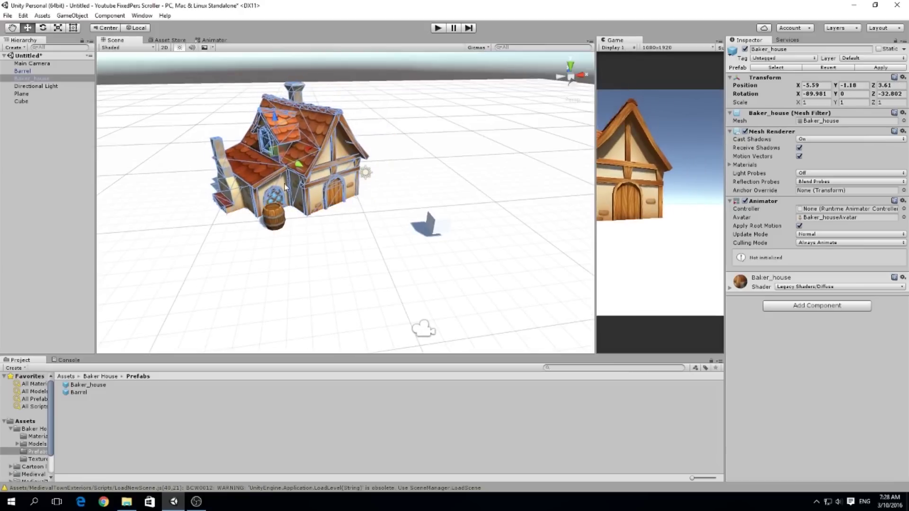
key("ctrl+z")
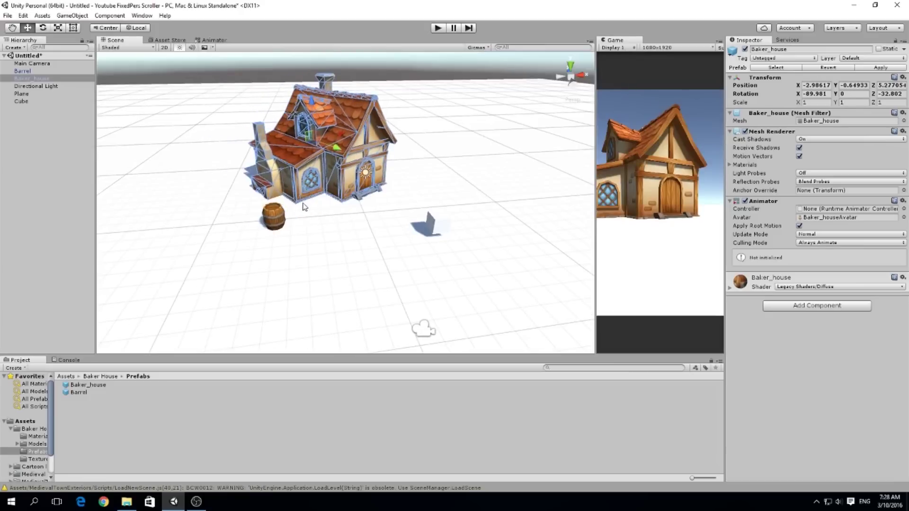
key("ctrl+z")
key("ctrl+z")
key("ctrl+z")
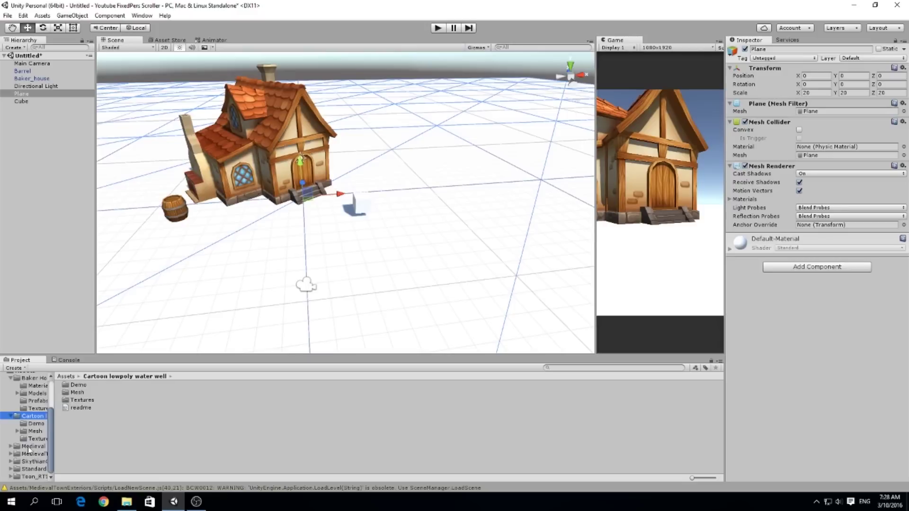
Try out the Medieval_house model on the ground beside the baker's house and delete it from the scene
left_click(12, 446)
left_click(33, 447)
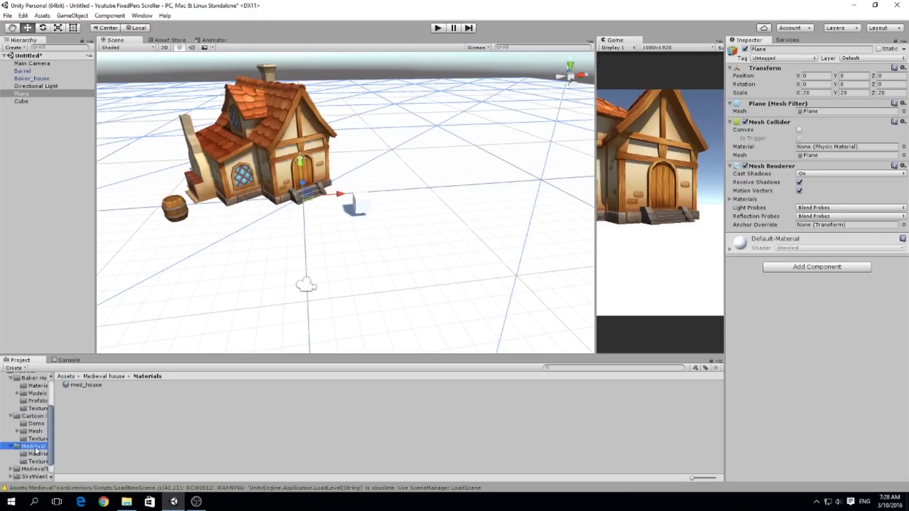
left_click_drag(94, 400, 520, 190)
right_click_drag(478, 234, 498, 229)
scroll(467, 245, "down", 3)
left_click_drag(424, 211, 380, 206, "alt")
left_click(463, 254)
scroll(465, 256, "up", 4)
left_click(416, 155)
key("Delete")
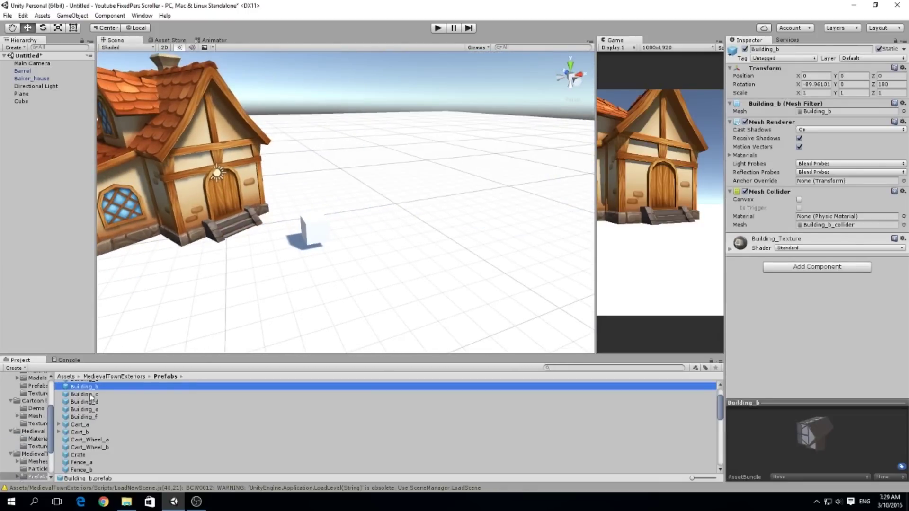
Place the Building_b prefab from MedievalTownExteriors on the ground a short distance from the baker's house
left_click_drag(91, 399, 472, 194)
left_click_drag(473, 234, 400, 245, "alt")
left_click(403, 247)
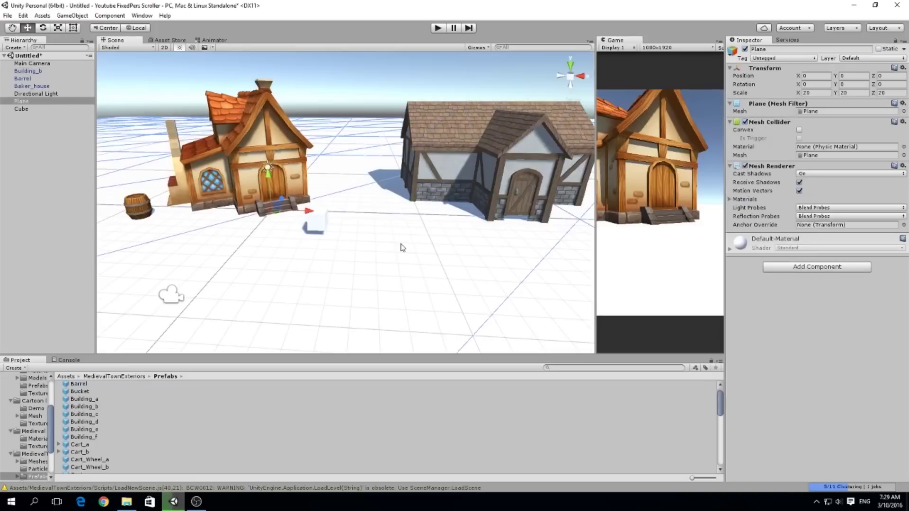
Examine Building_b from several angles and compare its style and scale with the baker's house
left_click(291, 177)
middle_click_drag(372, 199, 310, 294)
scroll(284, 208, "up", 2)
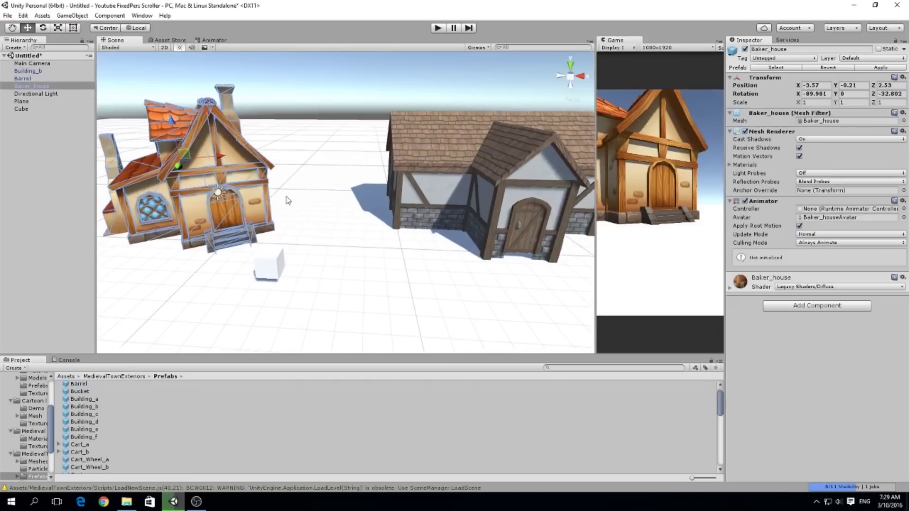
middle_click_drag(222, 216, 277, 202)
scroll(277, 203, "down", 1)
scroll(277, 203, "up", 1)
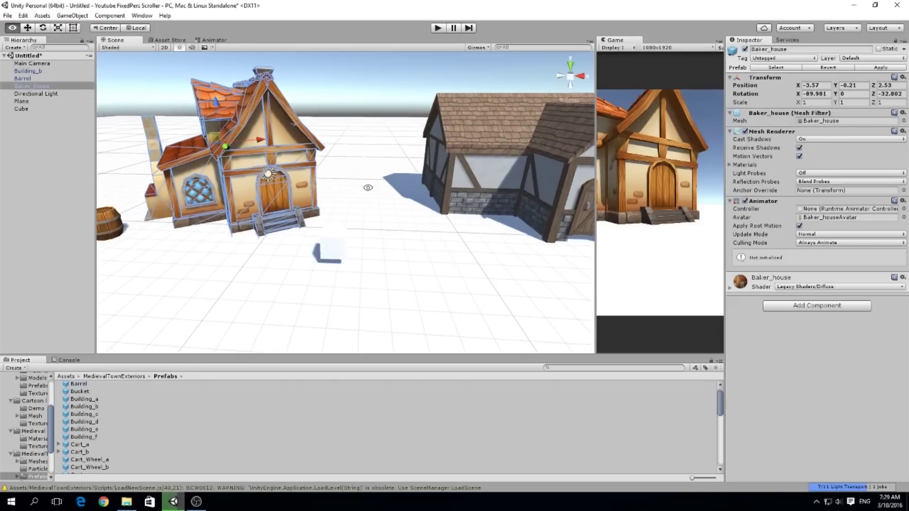
left_click_drag(367, 188, 429, 189, "alt")
left_click(510, 214)
middle_click_drag(510, 213, 346, 254)
scroll(345, 254, "up", 2)
left_click_drag(347, 257, 425, 152, "alt")
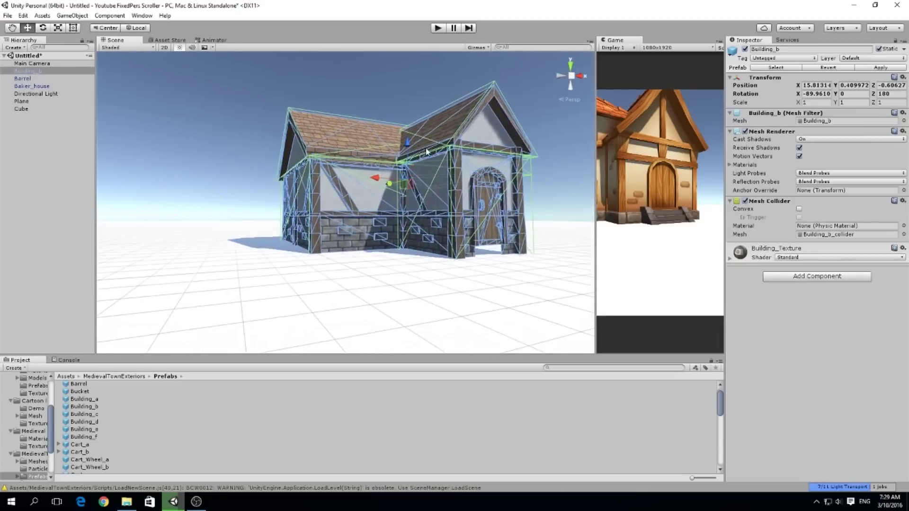
left_click(303, 282)
left_click(351, 199)
left_click_drag(351, 199, 276, 175, "alt")
left_click(276, 176)
key("f")
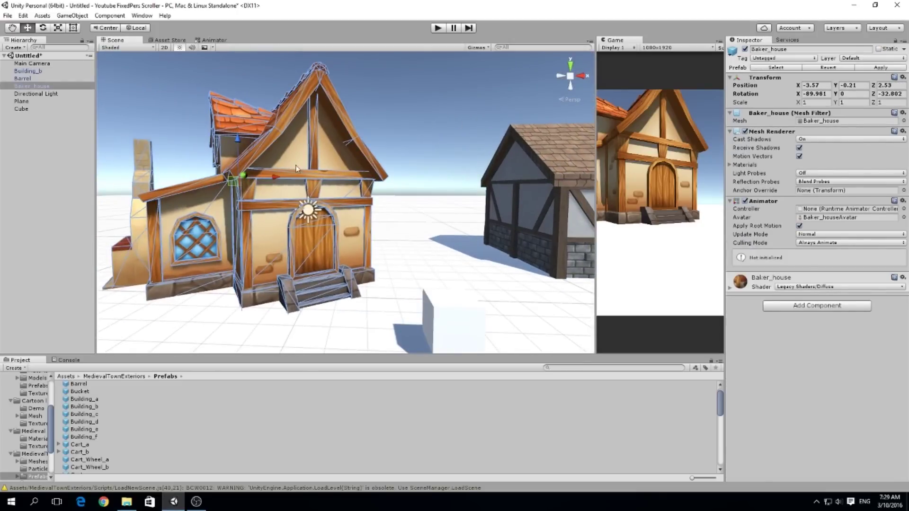
middle_click_drag(385, 261, 291, 228)
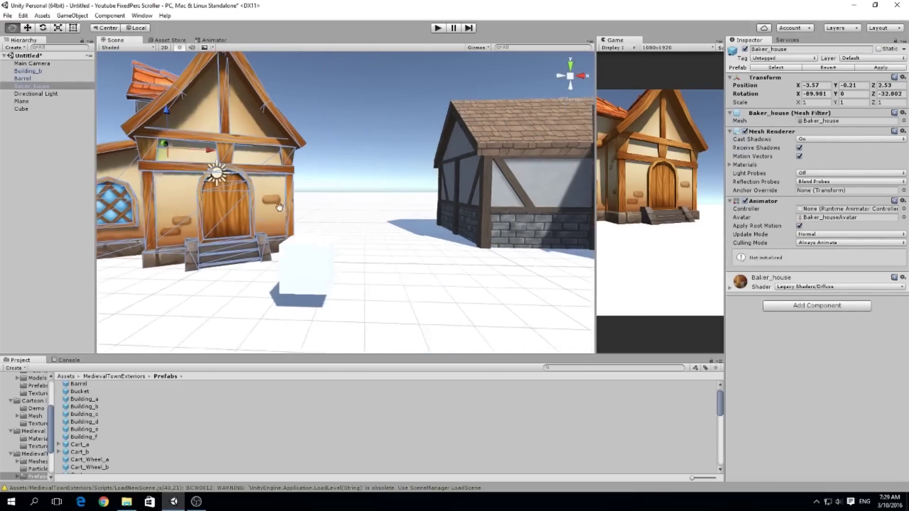
Delete Building_b from the scene
scroll(291, 228, "down", 1)
left_click(510, 175)
key("Delete")
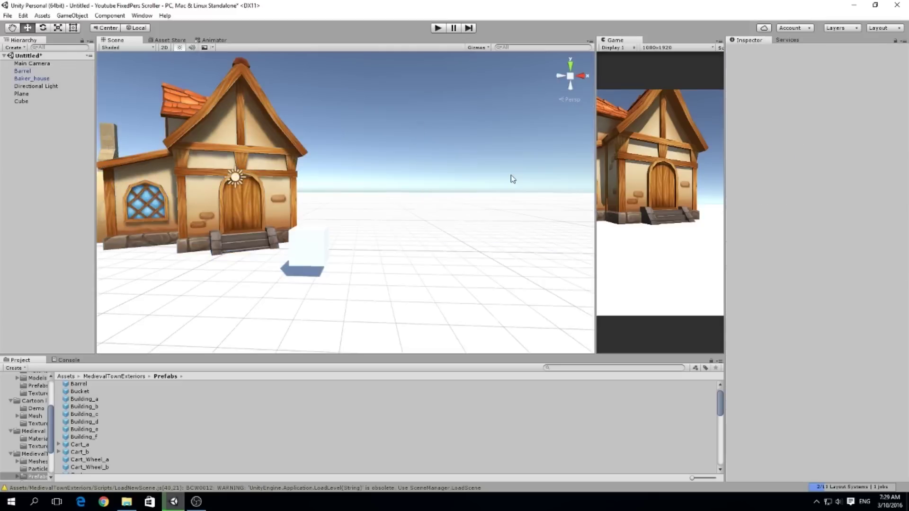
Place the Cart_a prefab on the ground near the cube and rotate it to about -25.5 degrees on Y
left_click(75, 452)
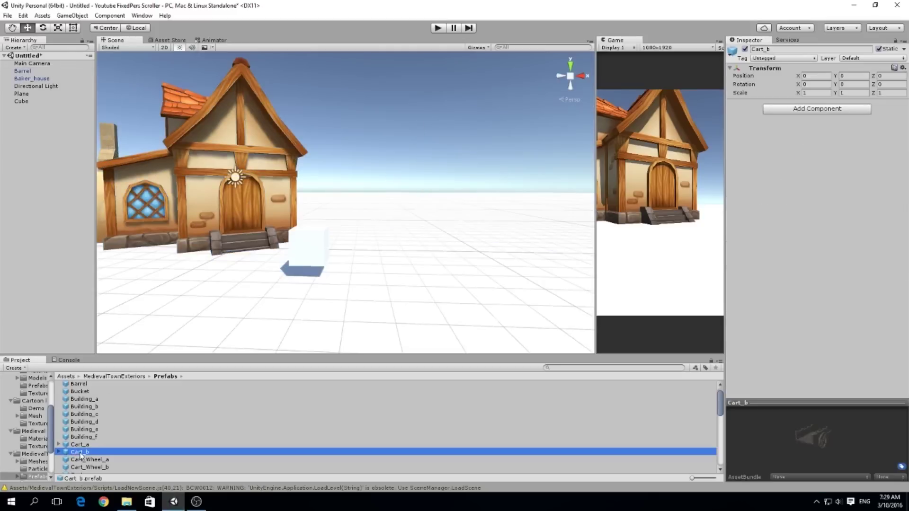
left_click_drag(75, 445, 407, 284)
left_click_drag(328, 253, 357, 290, "alt")
middle_click_drag(357, 290, 378, 270)
key("e")
left_click_drag(402, 241, 536, 231)
key("w")
Move the cart farther from the baker's house to about X 20.23, Z -2.59
middle_click_drag(536, 231, 372, 193, "alt")
scroll(371, 193, "down", 5)
left_click_drag(371, 193, 364, 225, "alt")
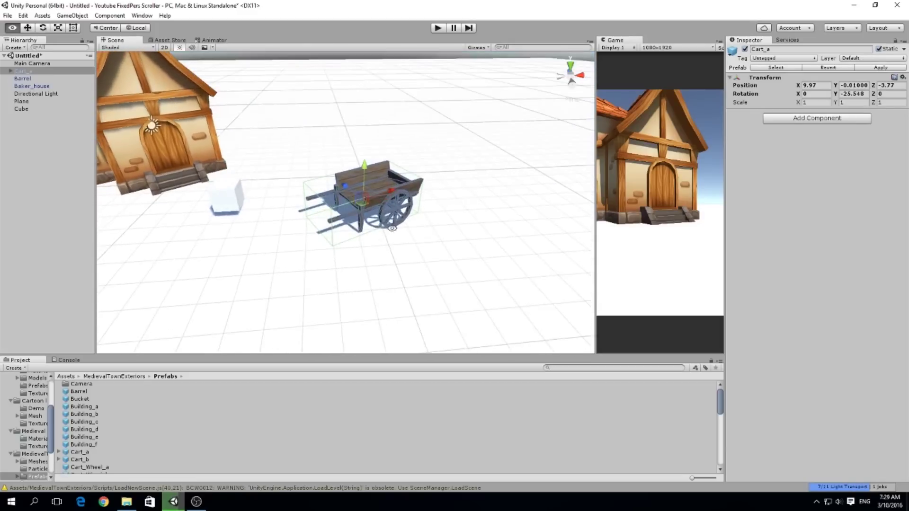
middle_click_drag(368, 206, 347, 246, "alt")
left_click_drag(348, 246, 552, 211)
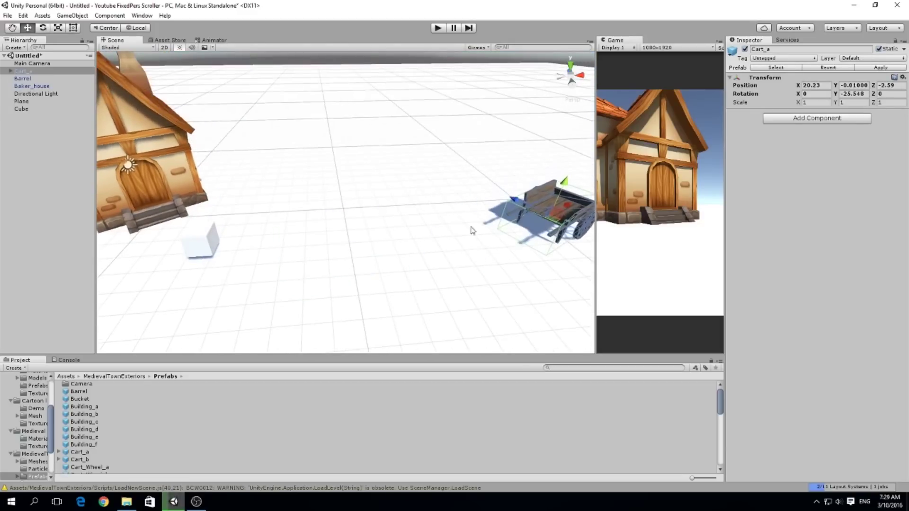
Check the contents of the SkythianCat and Standard Assets folders in the project
scroll(35, 439, "down", 4)
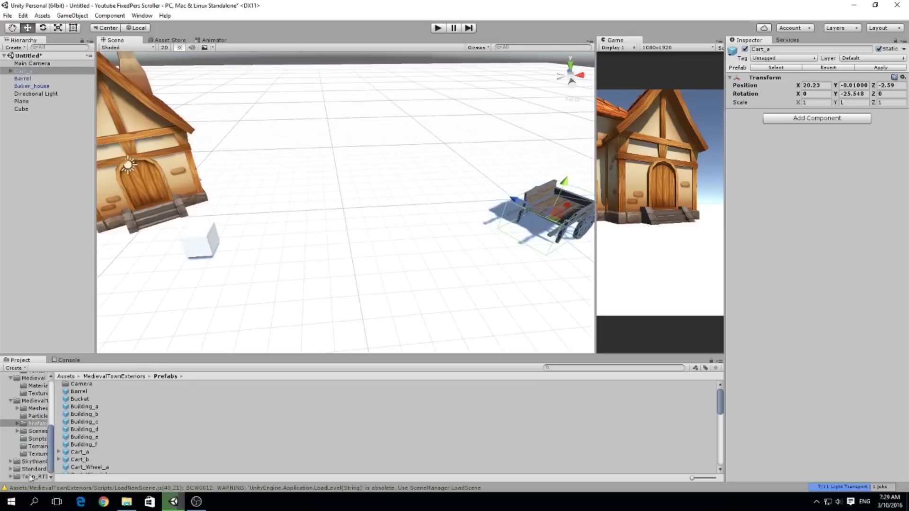
left_click(27, 463)
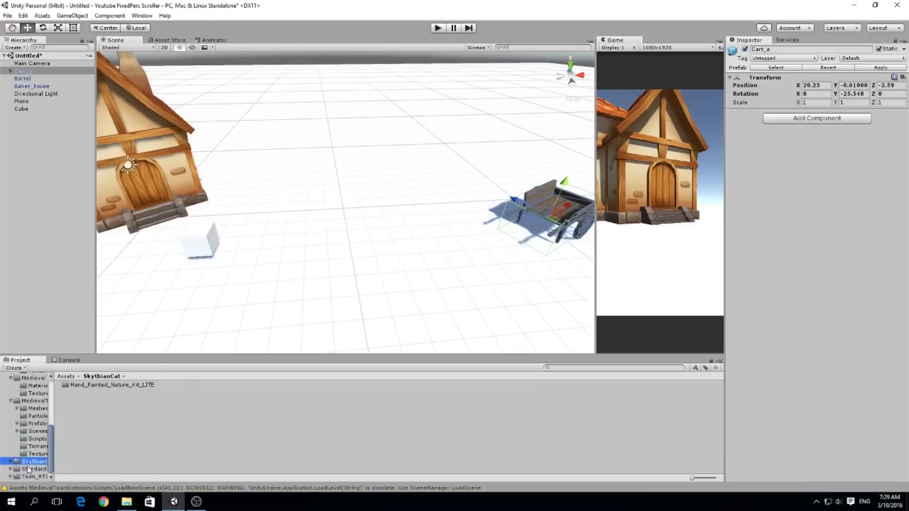
left_click(28, 470)
left_click(28, 462)
Duplicate the baker's house, move the copy to about X 13.69, Z 2.94 and rotate it to about 70 degrees on Z
left_click(173, 124)
middle_click_drag(176, 124, 314, 123)
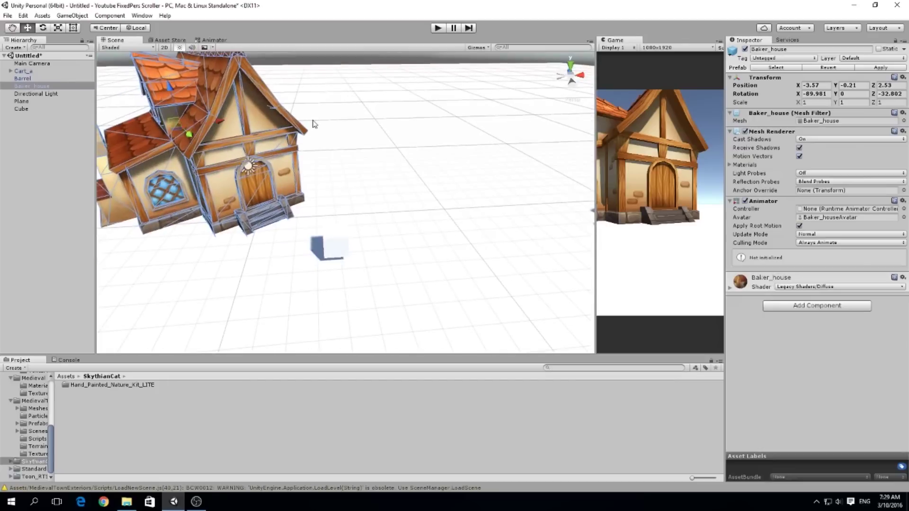
key("ctrl+d")
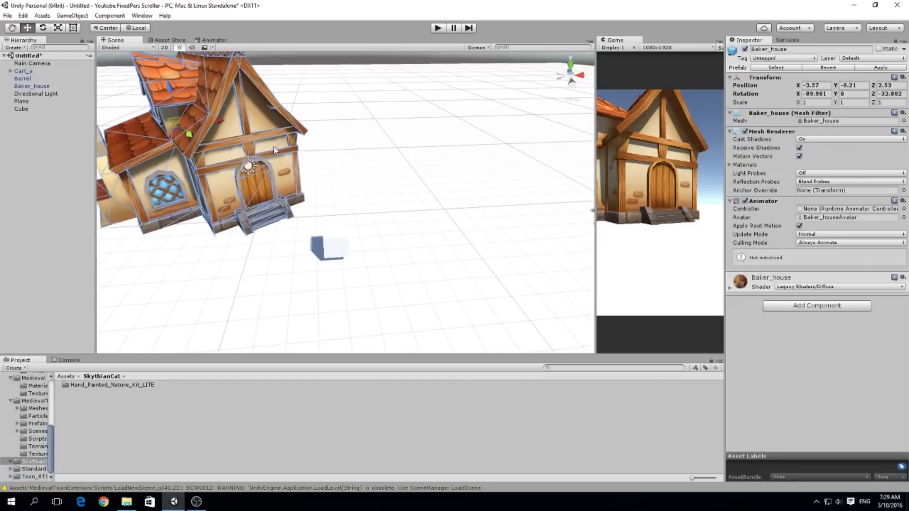
right_click_drag(273, 147, 232, 171, "alt")
left_click_drag(232, 172, 381, 209)
key("e")
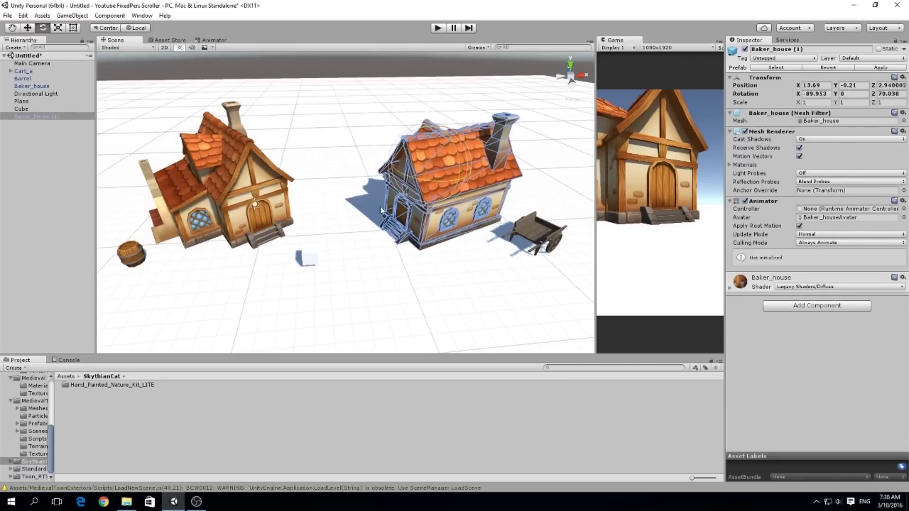
key("w")
Rotate the cart and place it close beside the far end of the duplicated house
left_click(535, 232)
key("e")
left_click_drag(528, 256, 549, 215)
key("w")
right_click_drag(549, 215, 497, 166)
key("e")
left_click_drag(497, 181, 629, 175)
key("w")
left_click(462, 197)
Open the Prefabs folder of MedievalTownExteriors and examine the Bucket prefab in an enlarged preview
left_click(34, 401)
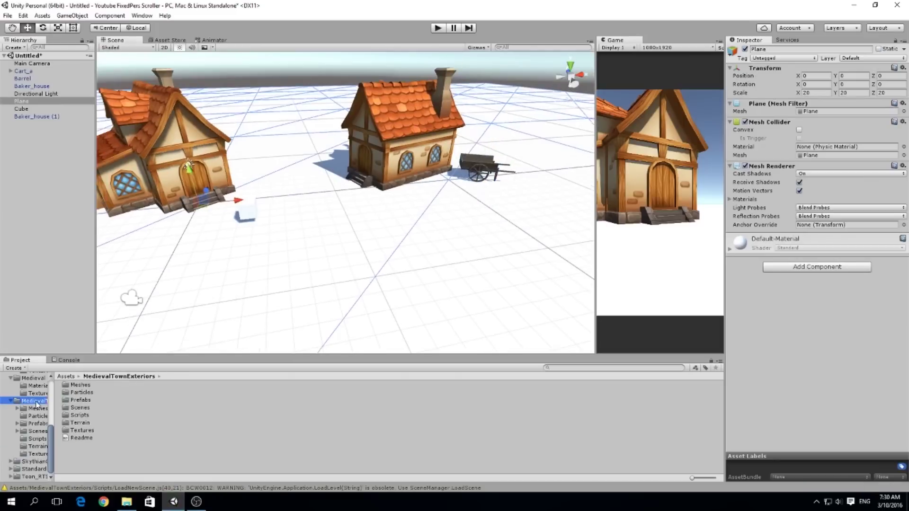
double_click(80, 400)
left_click_drag(80, 400, 454, 238)
key("ctrl+z")
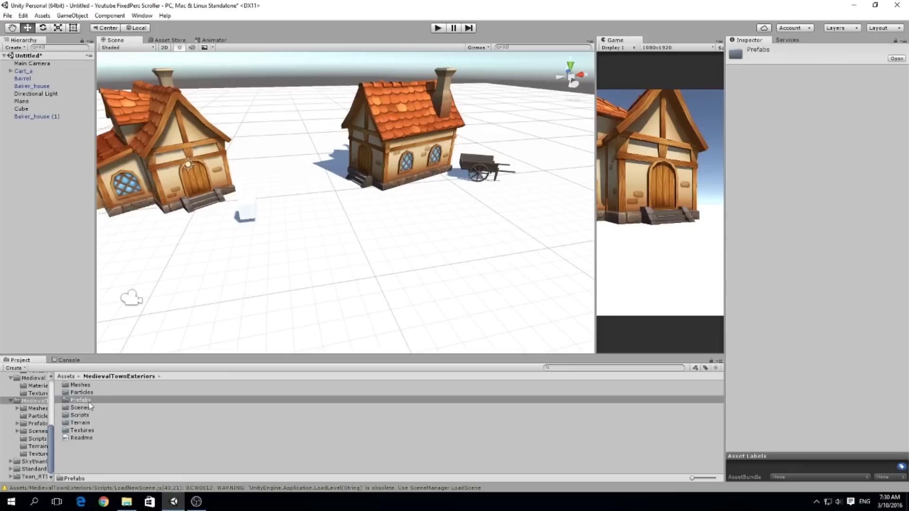
double_click(89, 401)
left_click(89, 401)
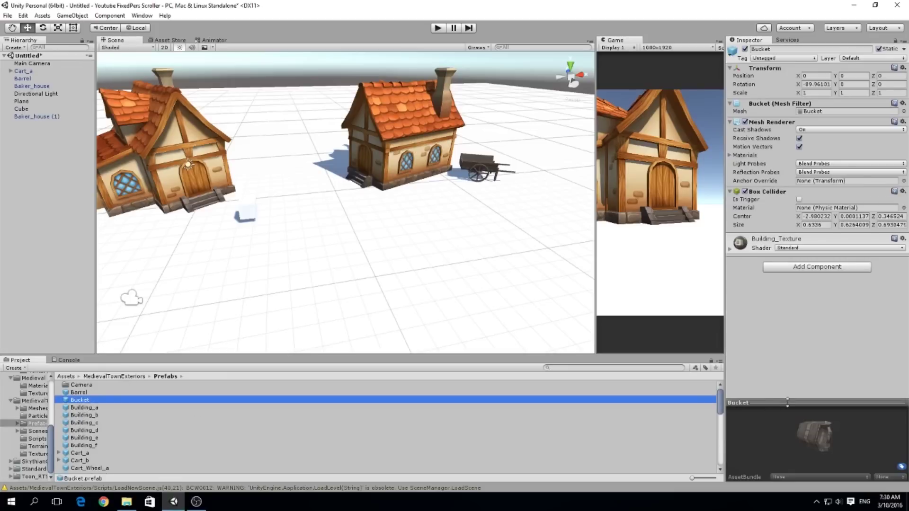
left_click_drag(787, 403, 787, 301)
left_click_drag(800, 369, 776, 343)
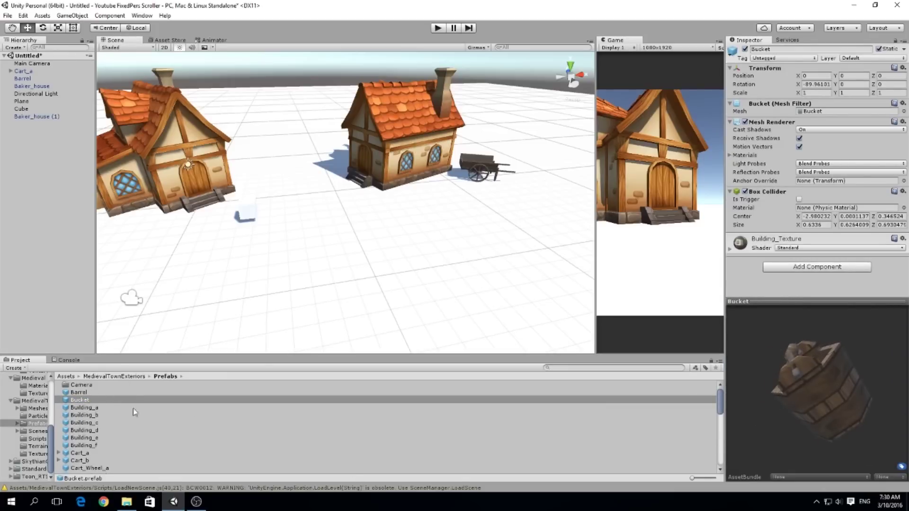
Examine previews of the fence and food prefabs, including Fence_a, Fence_c and Food_a
scroll(146, 445, "down", 3)
left_click(106, 439)
left_click(138, 462)
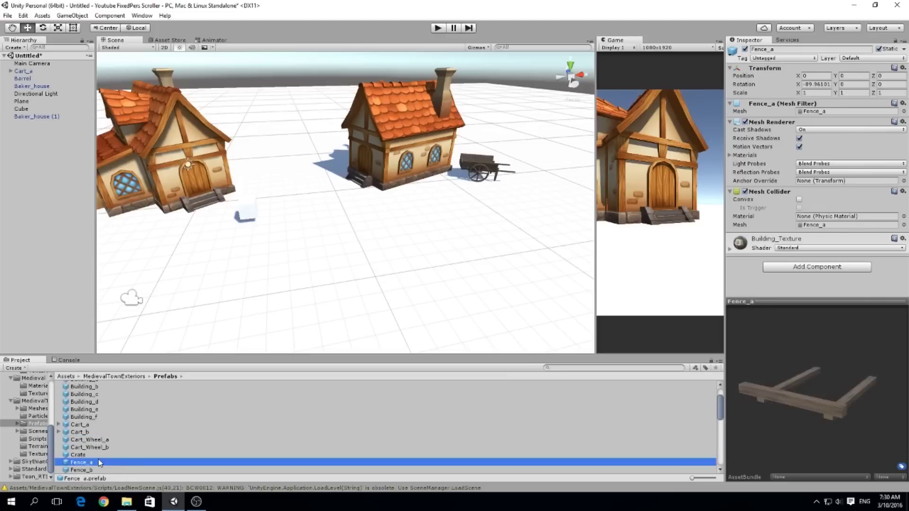
scroll(139, 463, "down", 3)
key("Down")
key("Down")
key("Down")
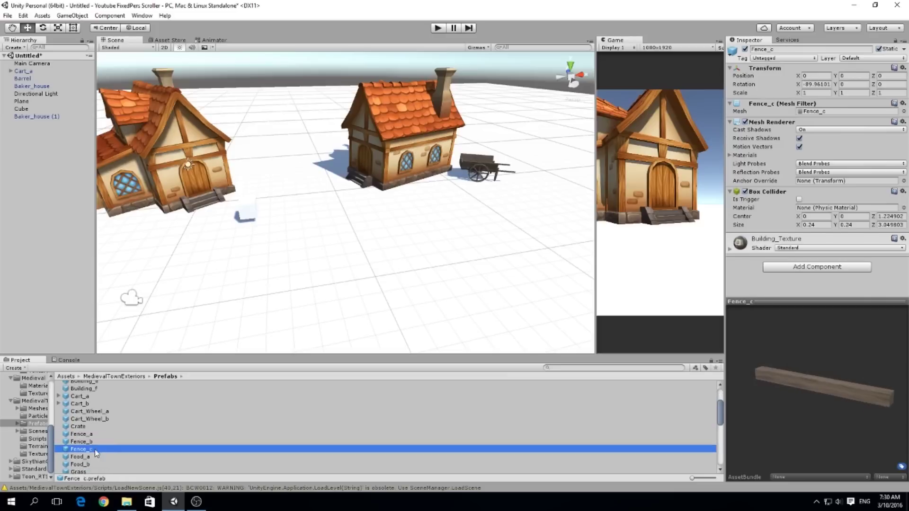
left_click(93, 464)
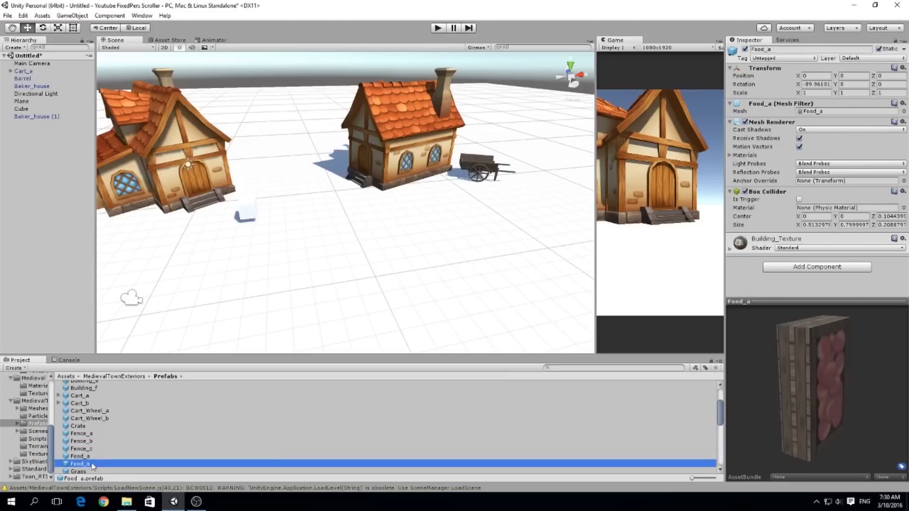
Try the Grass prefab on the ground in front of the duplicated house and undo its placement
scroll(118, 441, "down", 3)
left_click(86, 445)
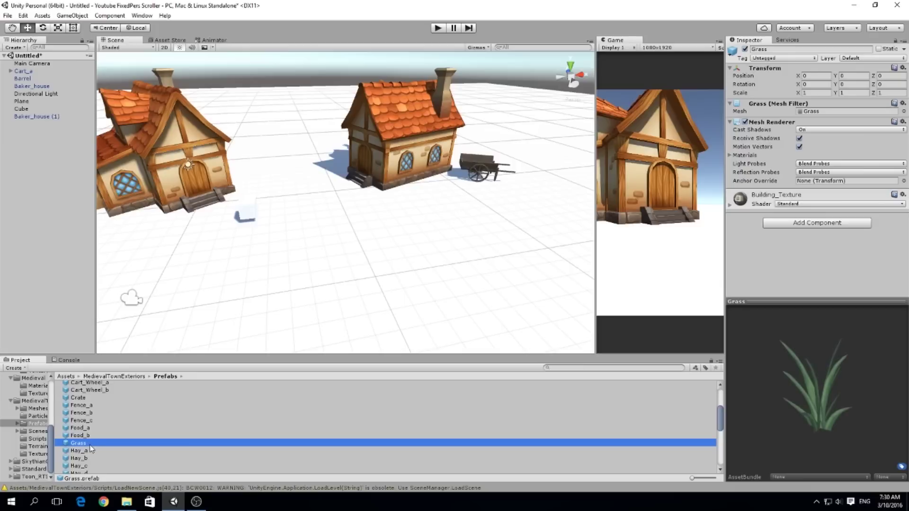
left_click_drag(90, 445, 398, 242)
key("ctrl+z")
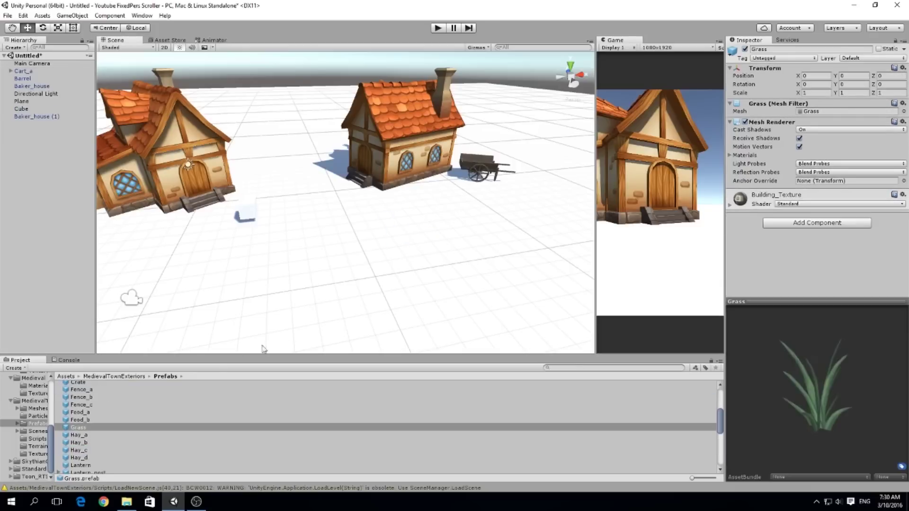
Examine previews of the hay and lantern prefabs and the ones that follow them in the folder
left_click(99, 435)
left_click(95, 450)
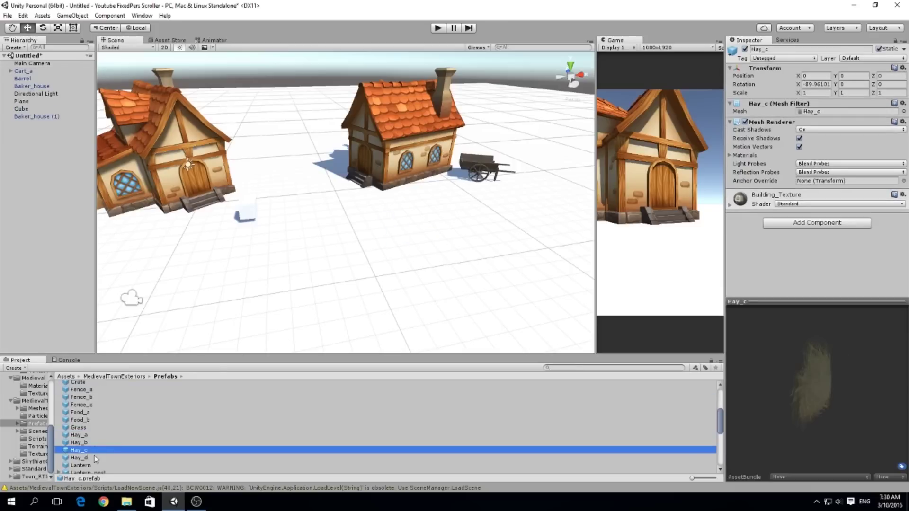
left_click(95, 458)
left_click(97, 465)
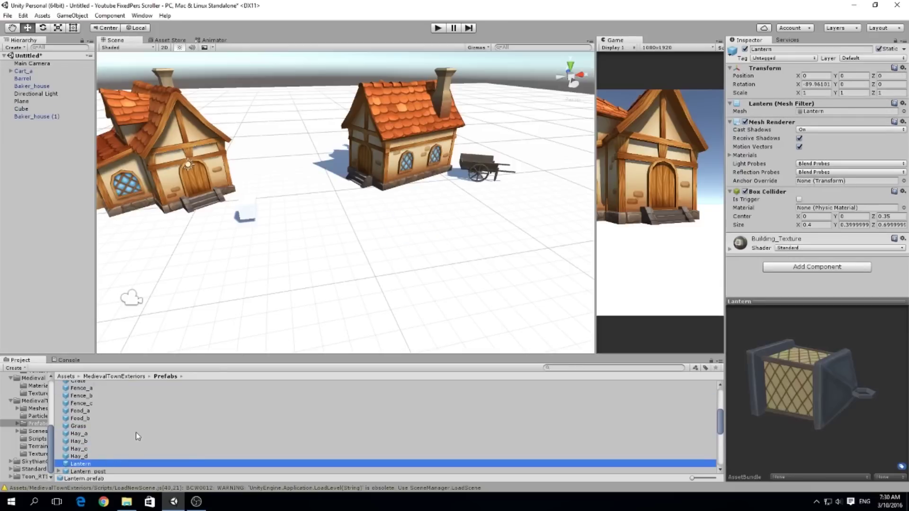
scroll(135, 433, "down", 2)
left_click(96, 415)
left_click(93, 430)
left_click(93, 445)
left_click(93, 453)
left_click(93, 460)
Examine previews of the rock prefabs, including Rock_b, Rock_d and Rock_f
scroll(93, 454, "down", 1)
left_click(92, 446)
scroll(92, 445, "down", 2)
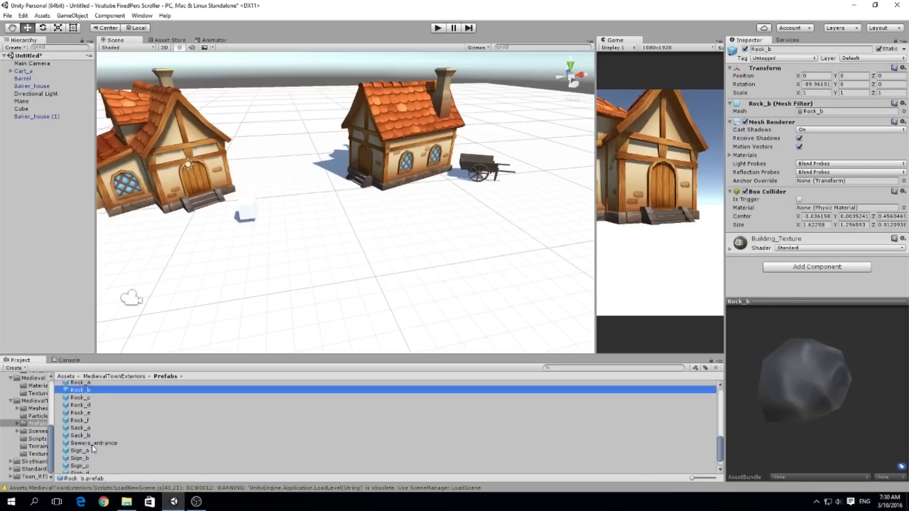
scroll(92, 445, "down", 1)
left_click(98, 417)
scroll(98, 417, "up", 1)
left_click(100, 416)
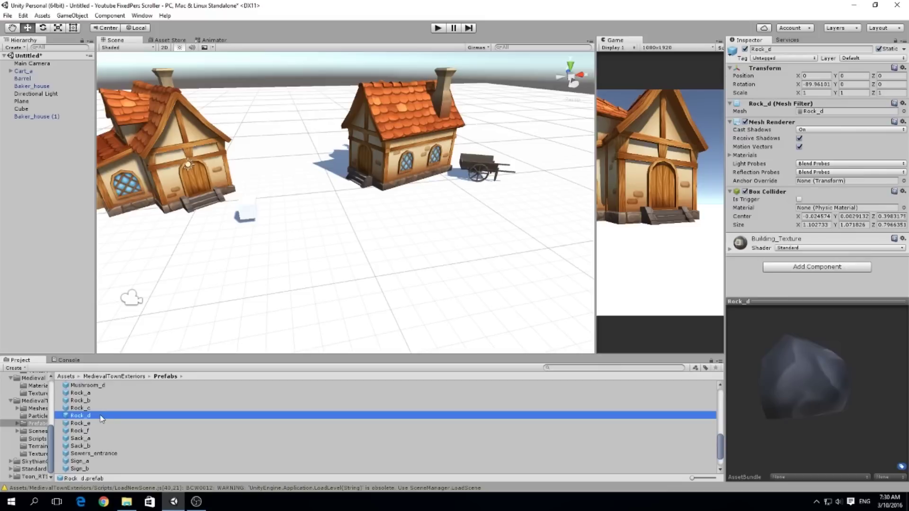
scroll(101, 419, "up", 1)
scroll(100, 417, "down", 2)
left_click(99, 409)
left_click(98, 403)
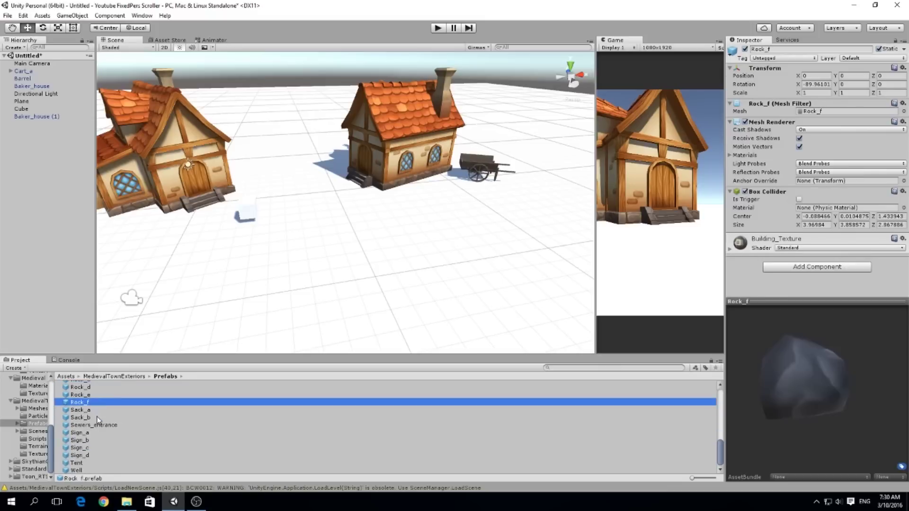
Preview the sack and sign prefabs, and hang Sign_d on the first house's front, beside the door
left_click(98, 417)
left_click(92, 432)
left_click(90, 448)
left_click(87, 455)
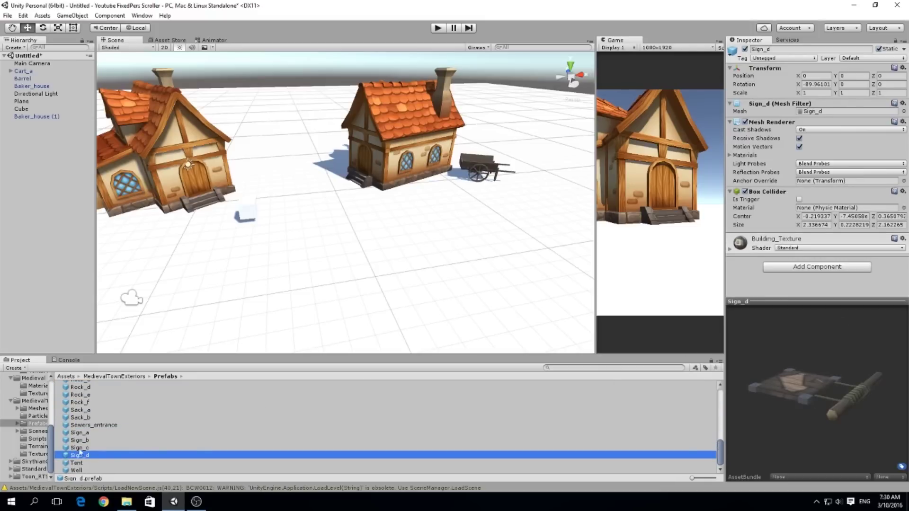
left_click_drag(94, 458, 248, 205)
key("f")
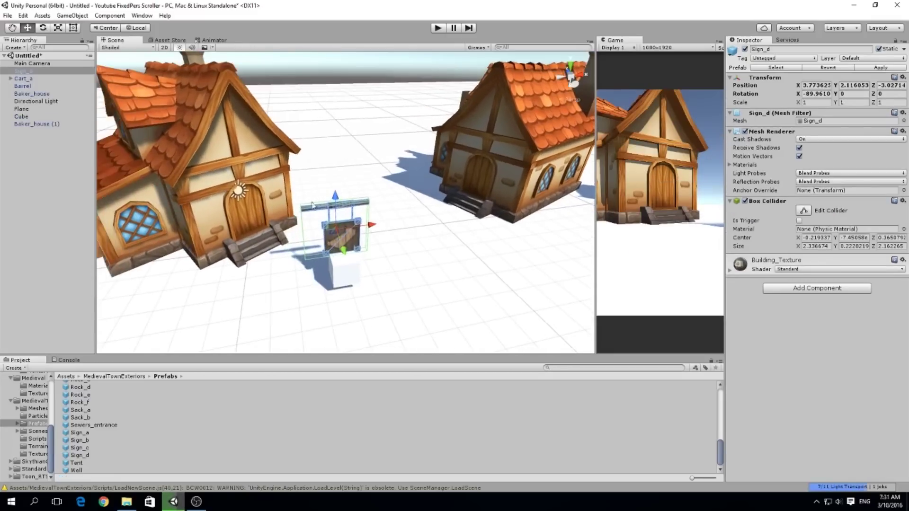
key("e")
left_click_drag(337, 251, 386, 197)
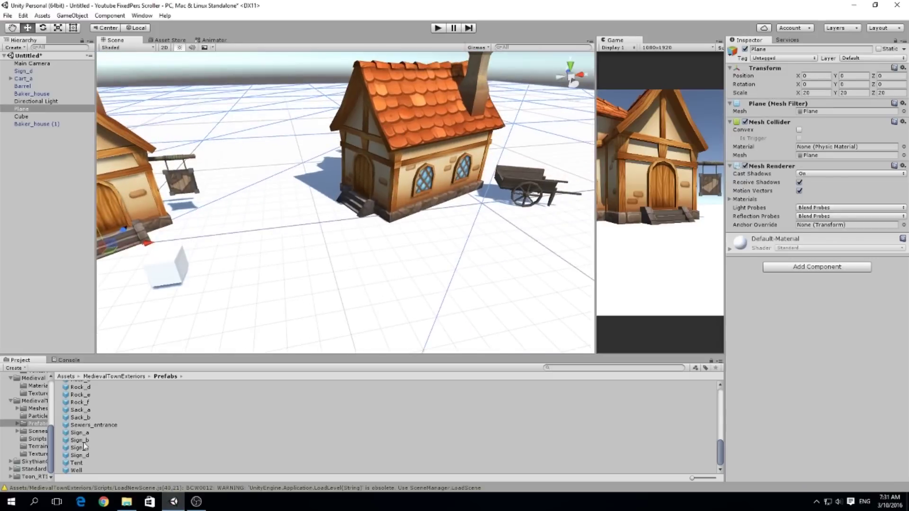
Add the Sign_b prefab, rotate it to about 60 degrees on Z and attach it to the duplicated house's front
left_click_drag(437, 235, 406, 228)
key("w")
left_click_drag(423, 176, 423, 155)
left_click_drag(461, 207, 449, 203)
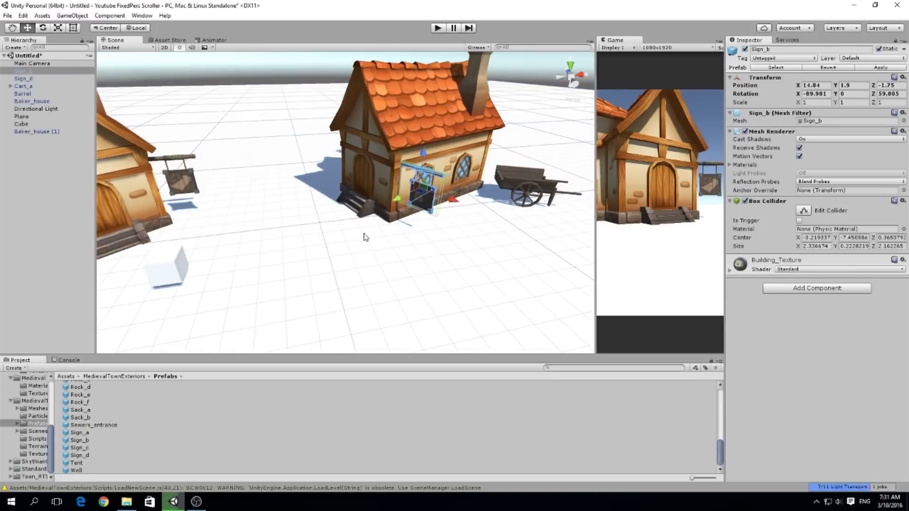
middle_click_drag(342, 210, 338, 244)
left_click_drag(338, 244, 337, 241, "alt")
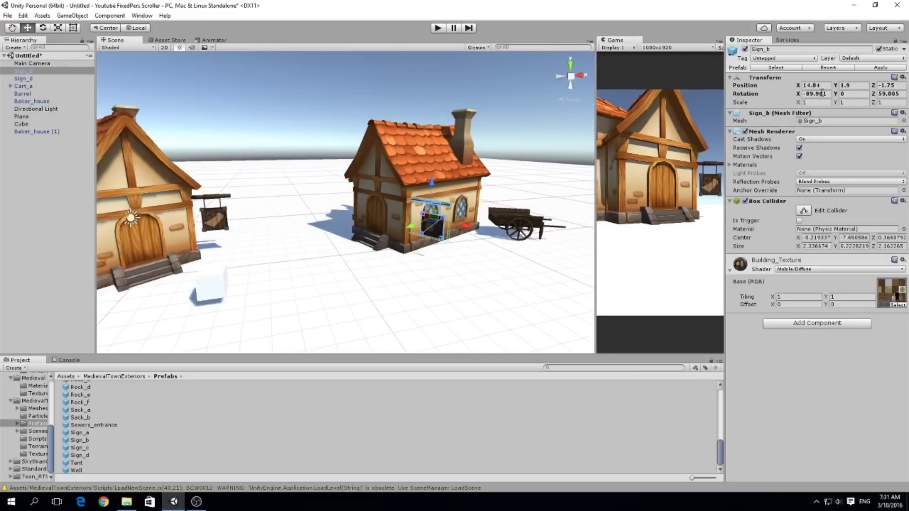
left_click_drag(429, 220, 384, 217)
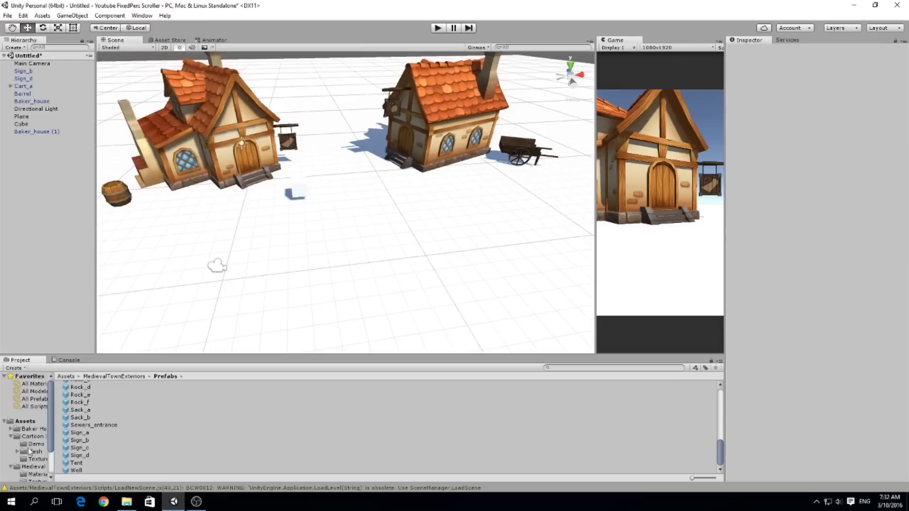
Collapse the expanded asset folders and open the Mesh folder of the Cartoon lowpoly water well package
left_click(10, 436)
scroll(24, 440, "down", 1)
left_click(12, 432)
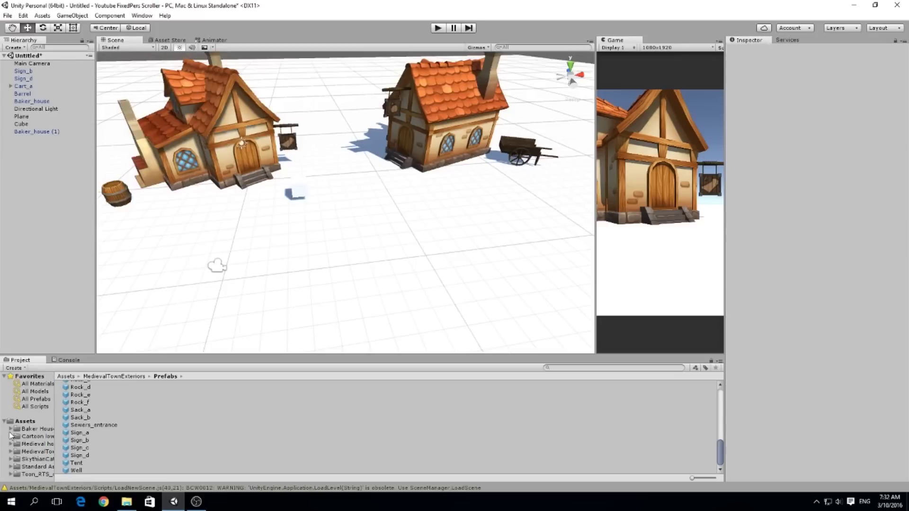
left_click(34, 436)
left_click(83, 387)
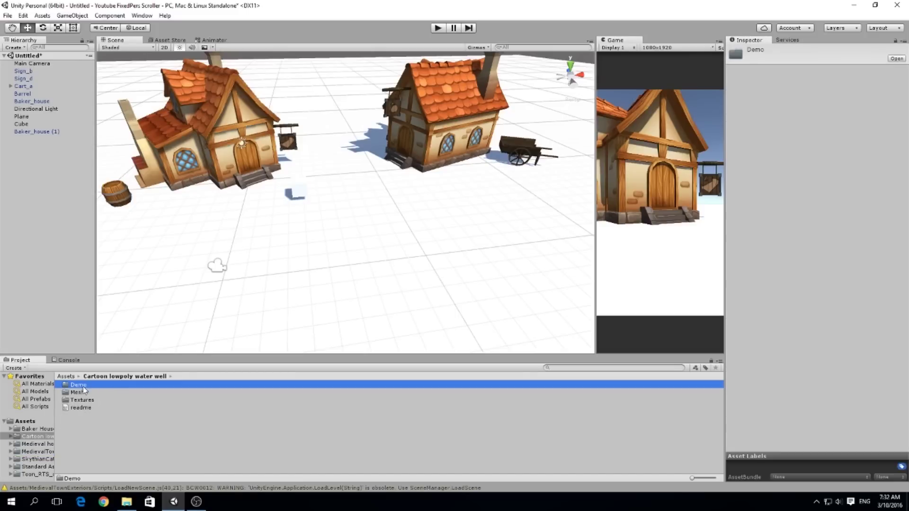
double_click(81, 385)
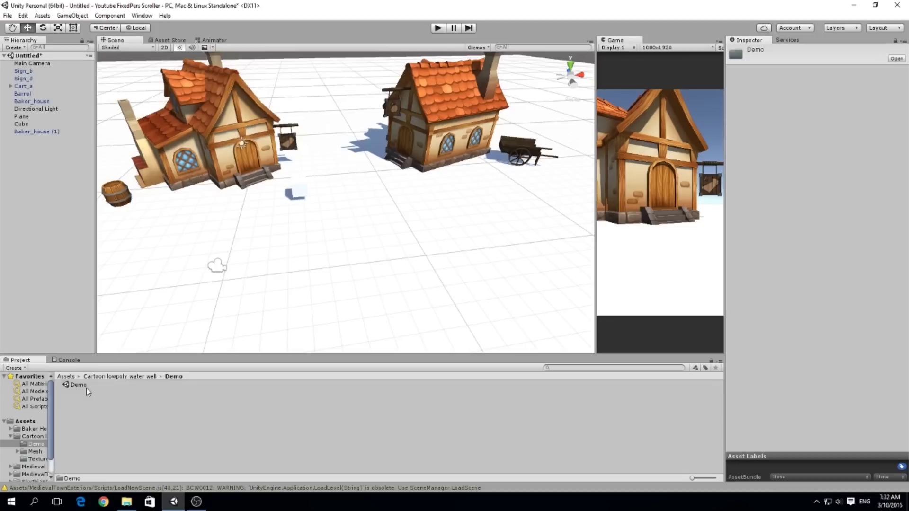
left_click(32, 436)
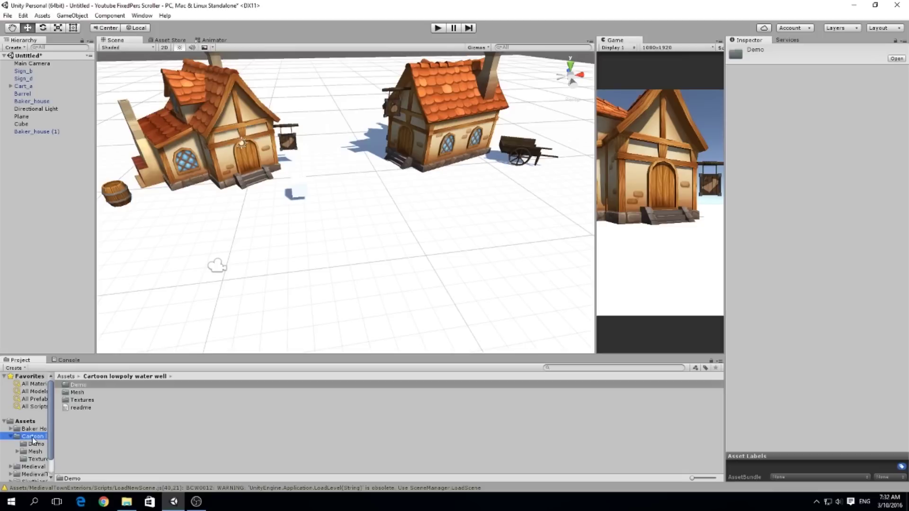
double_click(80, 394)
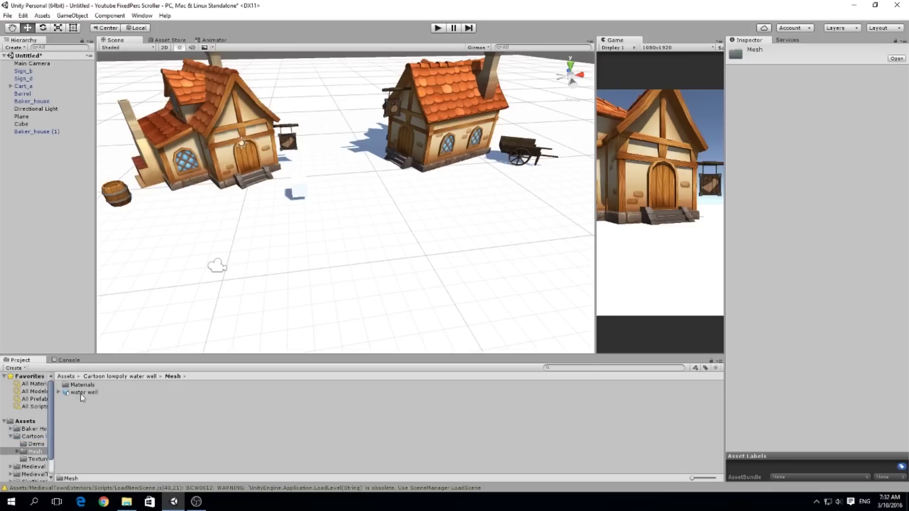
Place the water well model in front of the houses and rotate it to about -70 degrees on Z
left_click_drag(82, 393, 351, 223)
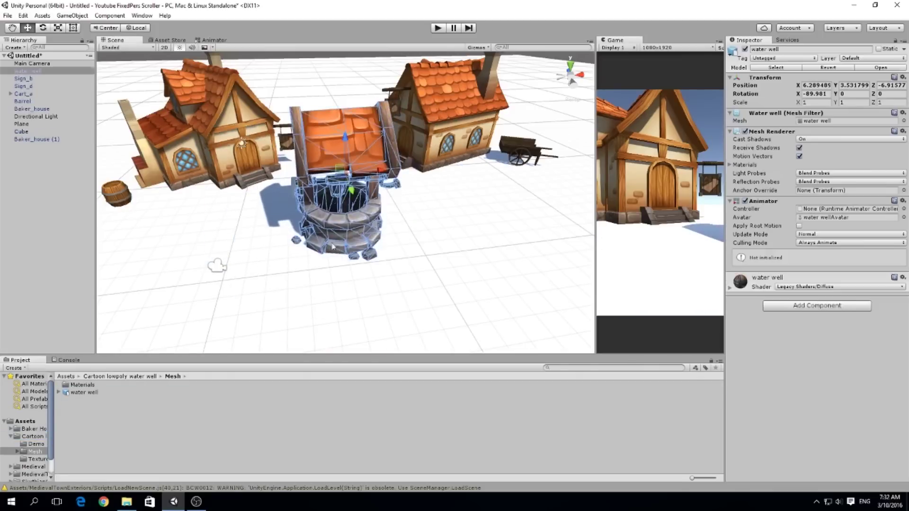
left_click_drag(338, 265, 372, 273, "alt")
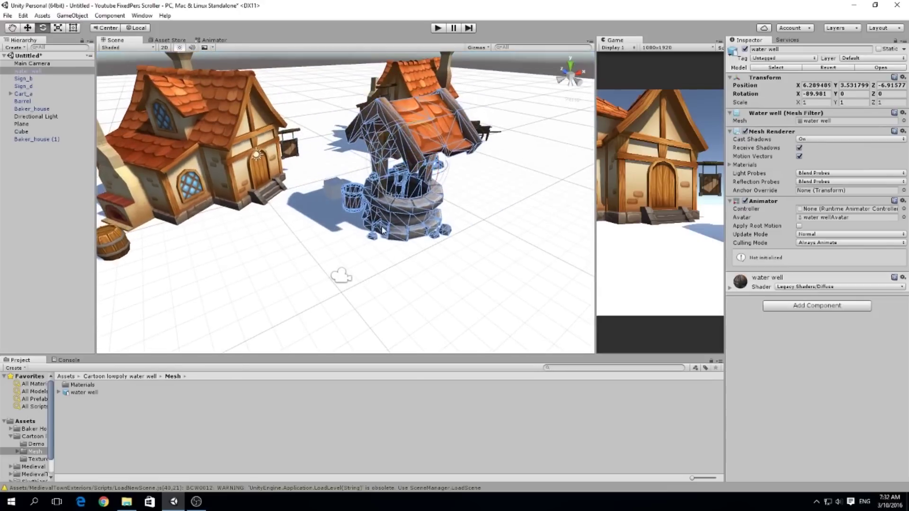
left_click_drag(410, 179, 426, 238)
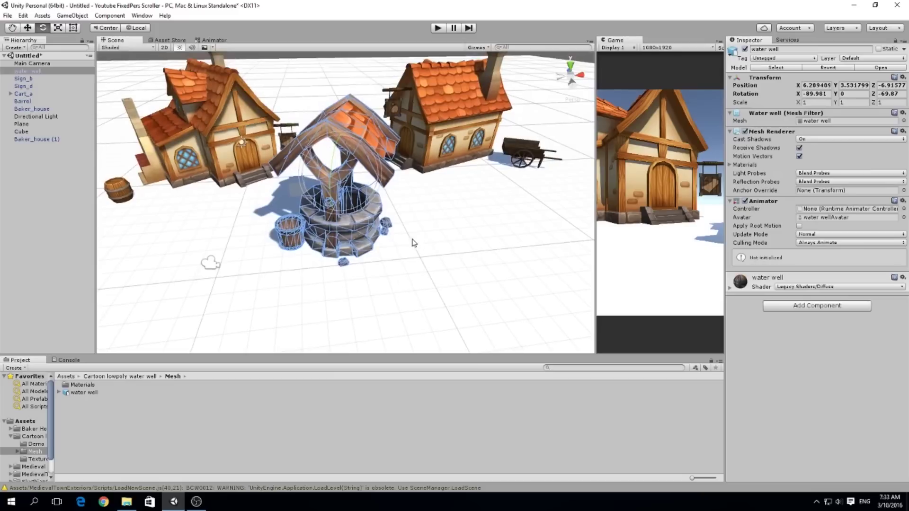
Try an import scale factor of 0.001 on the water well model
left_click(104, 394)
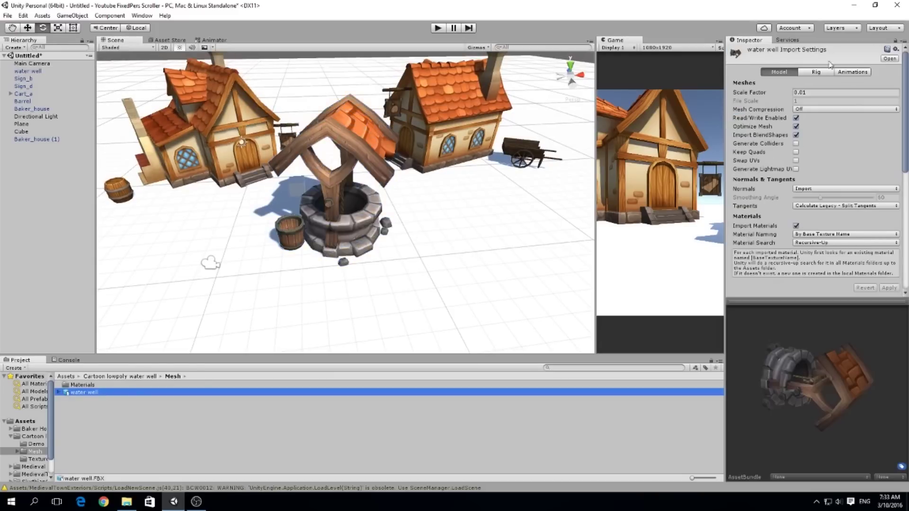
left_click(822, 90)
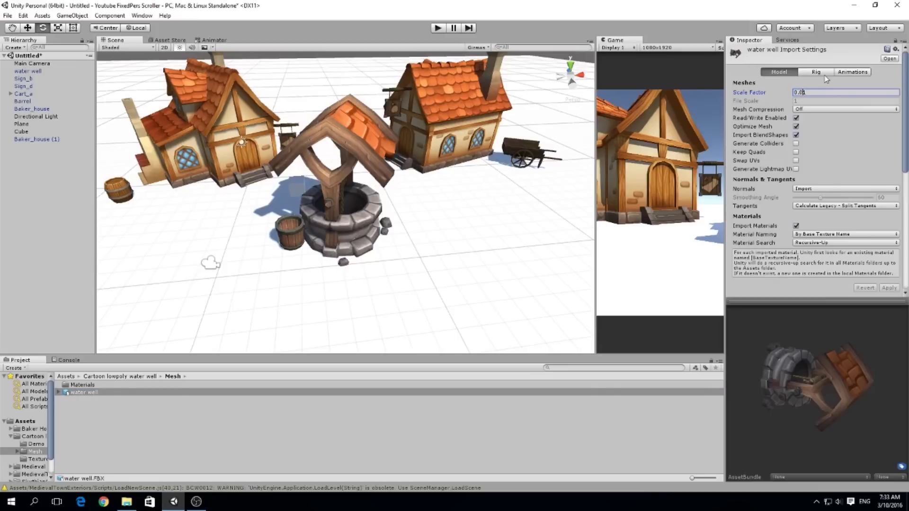
type("0")
left_click(888, 287)
left_click_drag(369, 235, 421, 136, "alt")
Set the water well model's import scale factor to a value larger than 0.001 and apply it
left_click(812, 93)
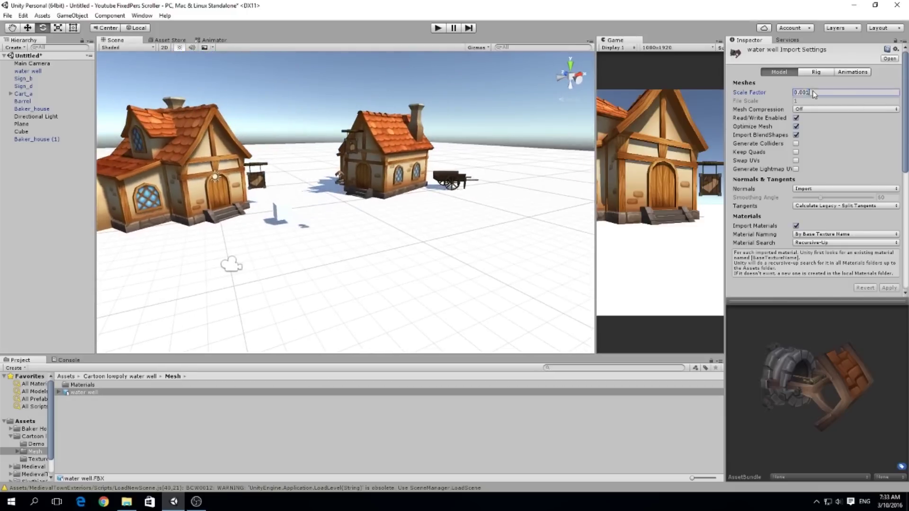
key("BackSpace")
left_click(889, 287)
Lower the water well toward the ground plane, to about 1.94 on Y
left_click(351, 213)
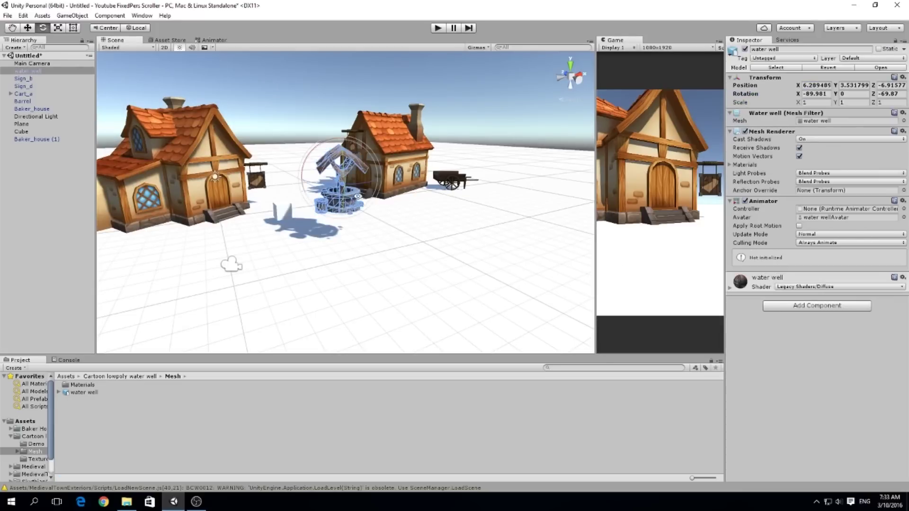
left_click_drag(356, 195, 394, 213, "alt")
key("w")
left_click_drag(382, 161, 379, 185)
scroll(394, 196, "up", 4)
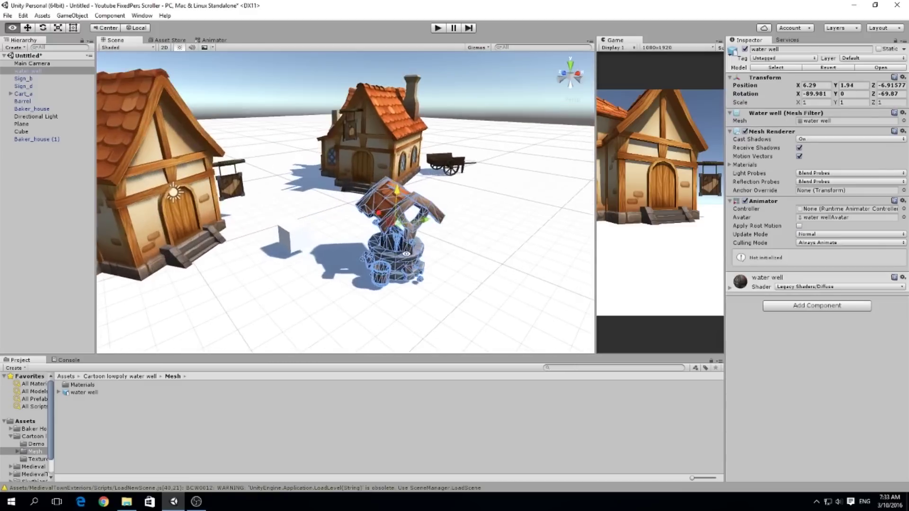
middle_click_drag(396, 244, 372, 203)
left_click_drag(372, 202, 380, 205, "alt")
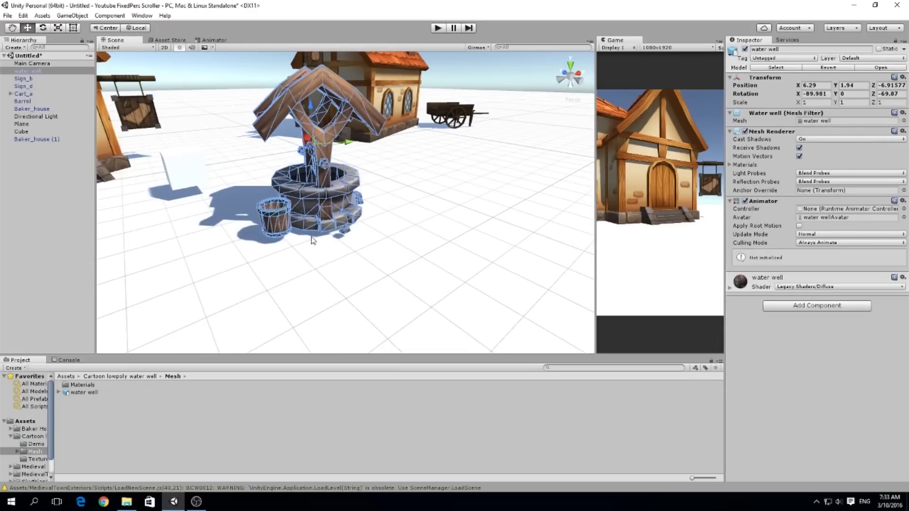
left_click(313, 262)
left_click_drag(314, 249, 365, 243, "alt")
Set the cube's Y position to 0.5 and slide it along Z until it stands beside the well's bucket
mouse_move(207, 201)
left_mouse_down("alt")
mouse_move(235, 189)
mouse_move(201, 195)
left_mouse_up("alt")
left_click(219, 175)
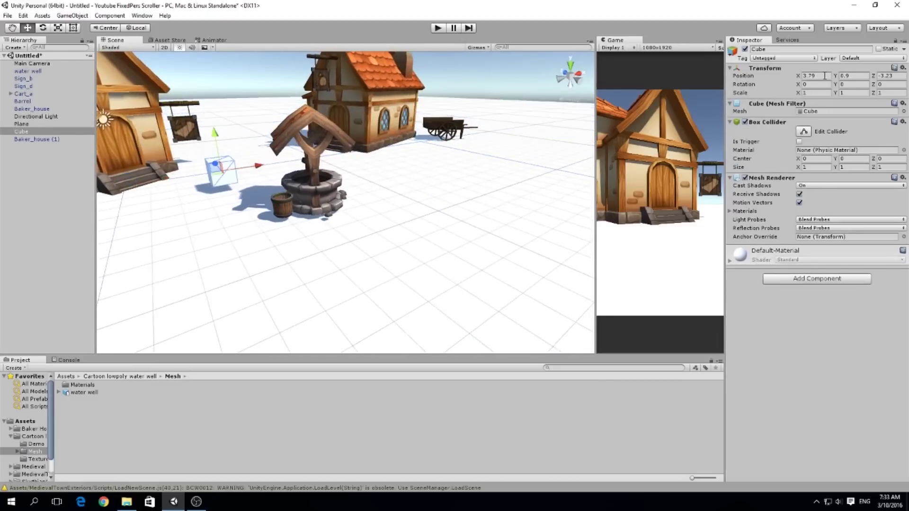
left_click(854, 76)
type("0.5")
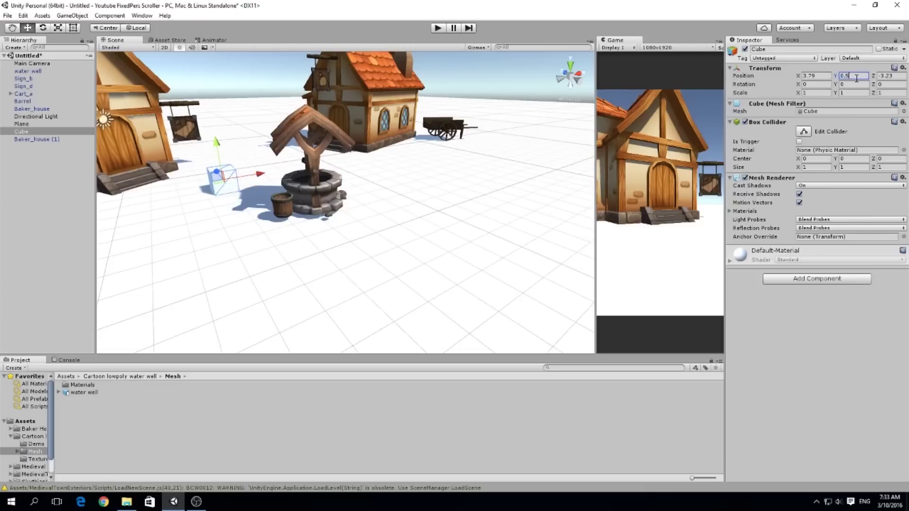
left_click_drag(217, 174, 249, 150)
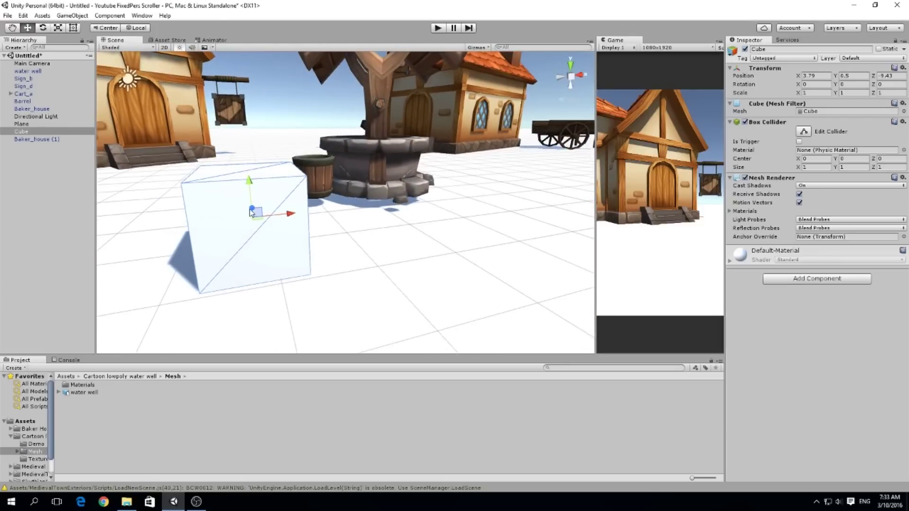
left_click_drag(251, 210, 239, 167)
Vertex-snap the water well's base to the cube's bottom corner, and slide the cube away to about 2.4 on X
left_click(338, 166)
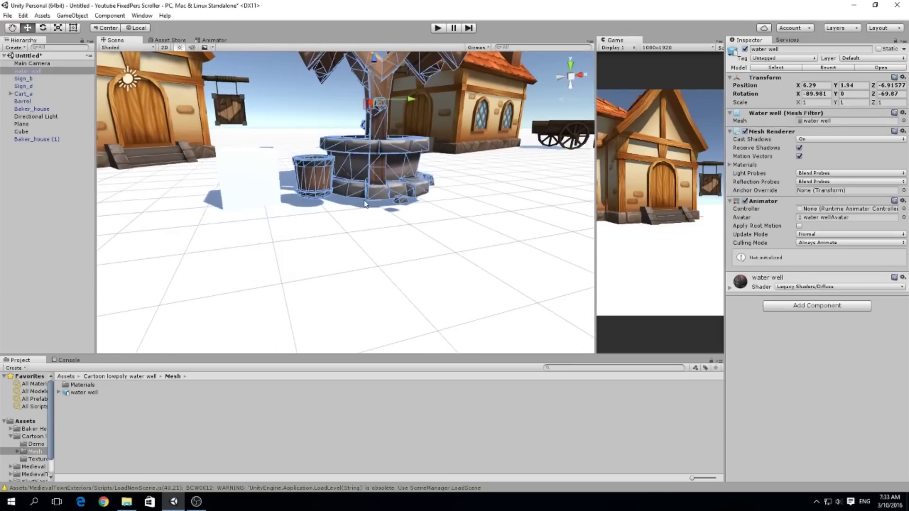
key("v")
left_click_drag(348, 196, 294, 209)
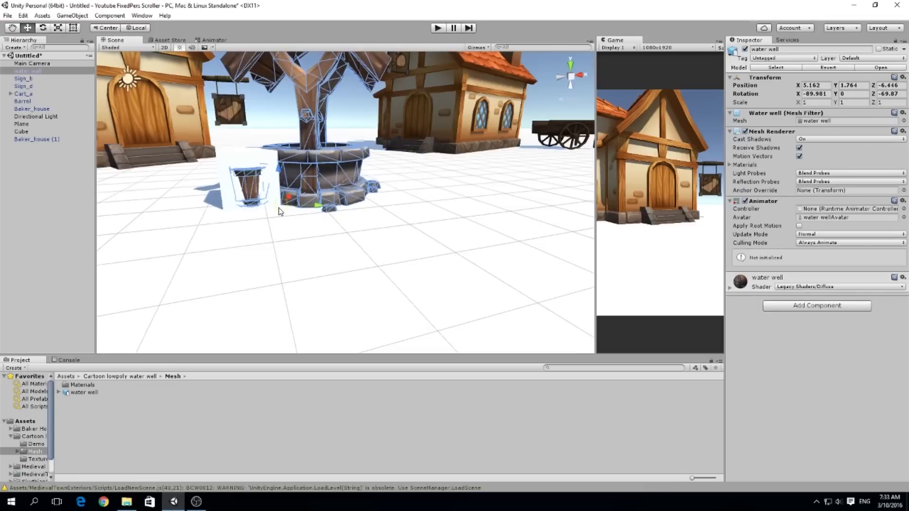
left_click_drag(292, 203, 303, 260, "alt")
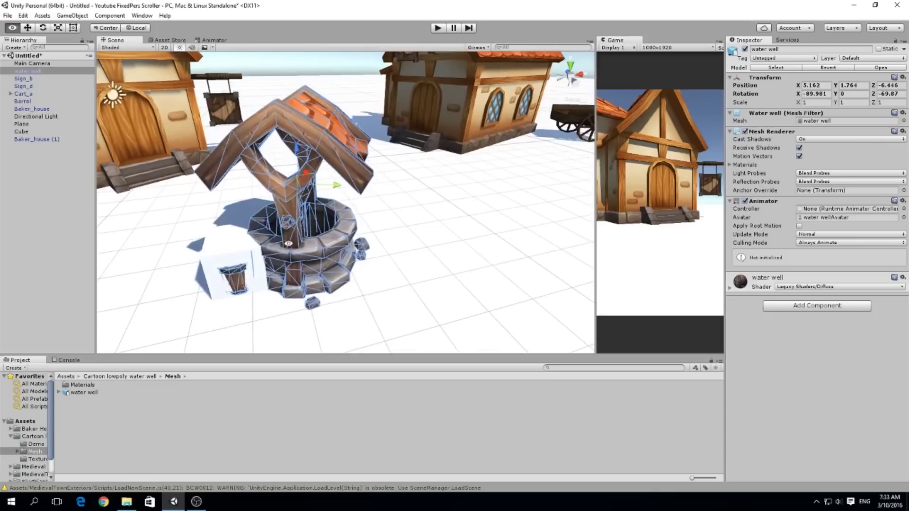
left_click(225, 249)
left_click_drag(270, 251, 182, 260)
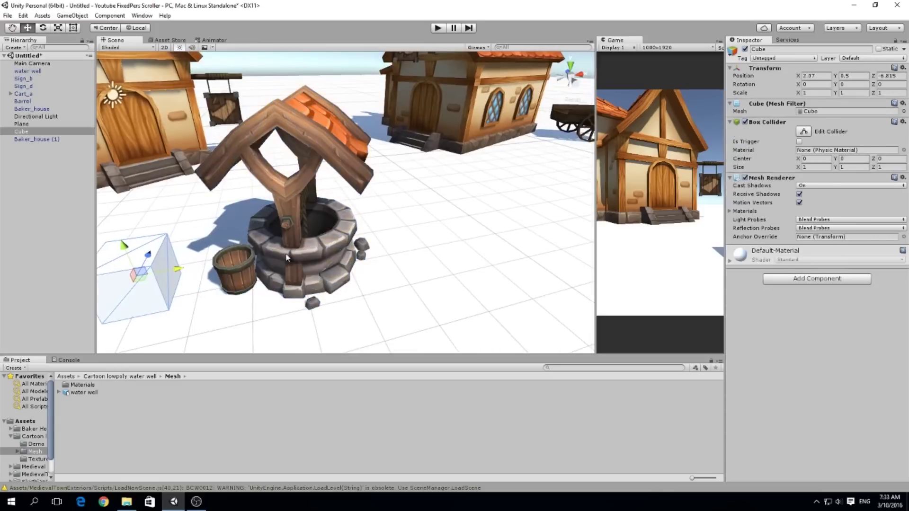
Move the water well along the ground to between the two houses, at about X 7.16 and Z -3.44
left_click(286, 258)
left_click_drag(286, 258, 353, 173, "alt")
left_click(111, 28)
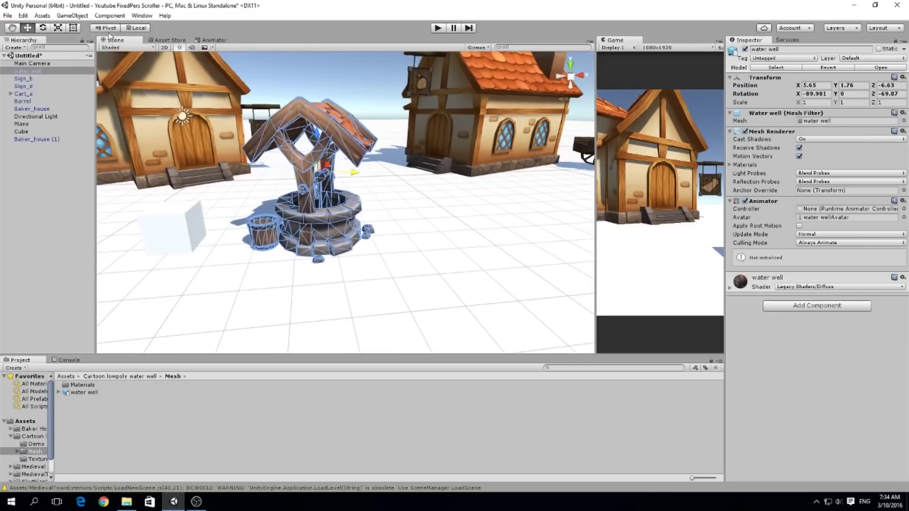
left_click(107, 27)
left_click_drag(359, 190, 328, 188, "alt")
left_click_drag(389, 171, 399, 172)
left_click_drag(325, 155, 273, 185, "alt")
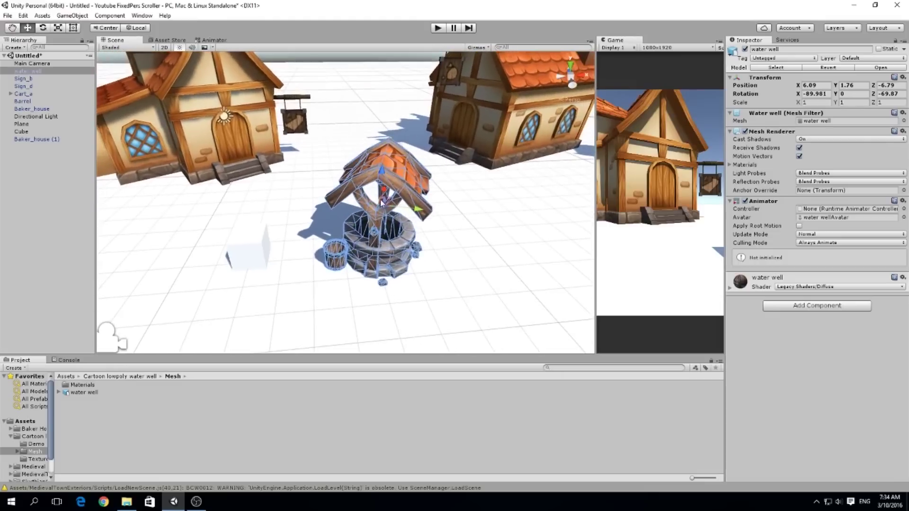
left_click_drag(386, 211, 456, 225)
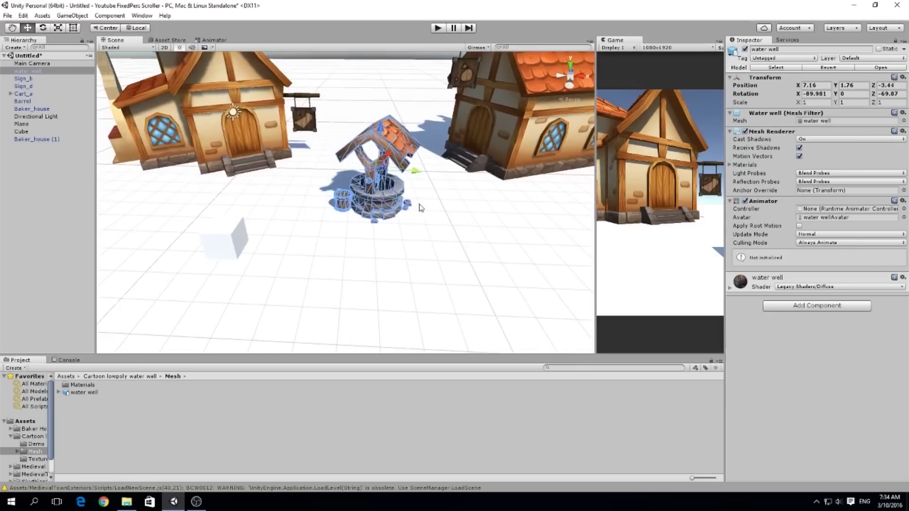
left_click(416, 188)
Look over the village layout, open the Toon_RTS_demo folder and expand the Skythian cat package folder
scroll(414, 183, "down", 5)
scroll(414, 186, "down", 5)
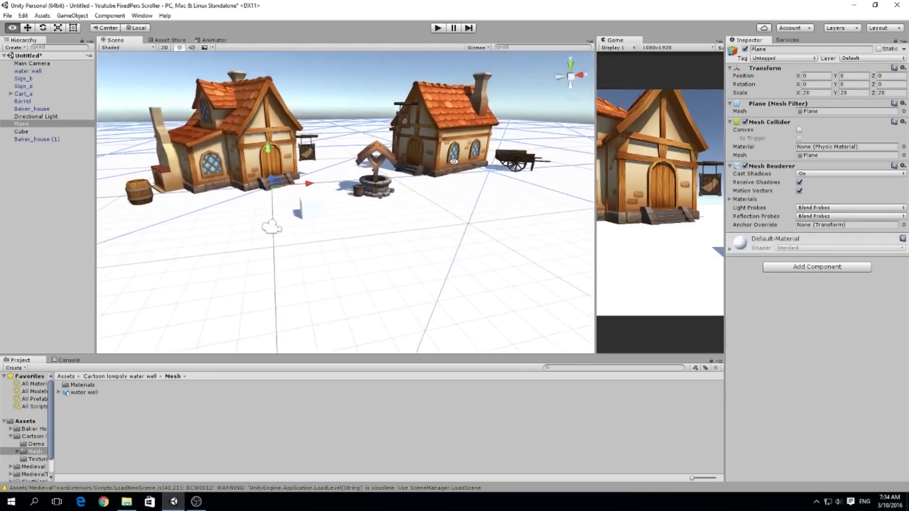
left_click_drag(413, 188, 374, 242, "alt")
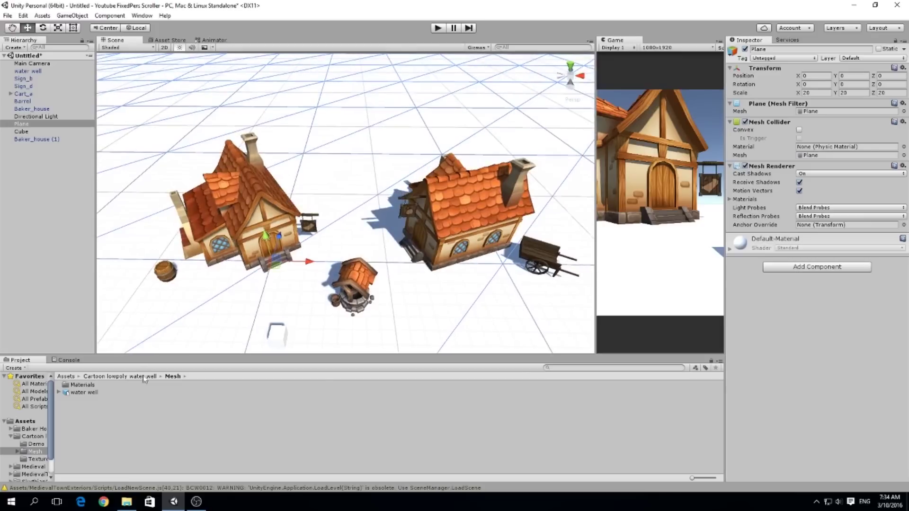
scroll(49, 455, "down", 1)
left_click(24, 476)
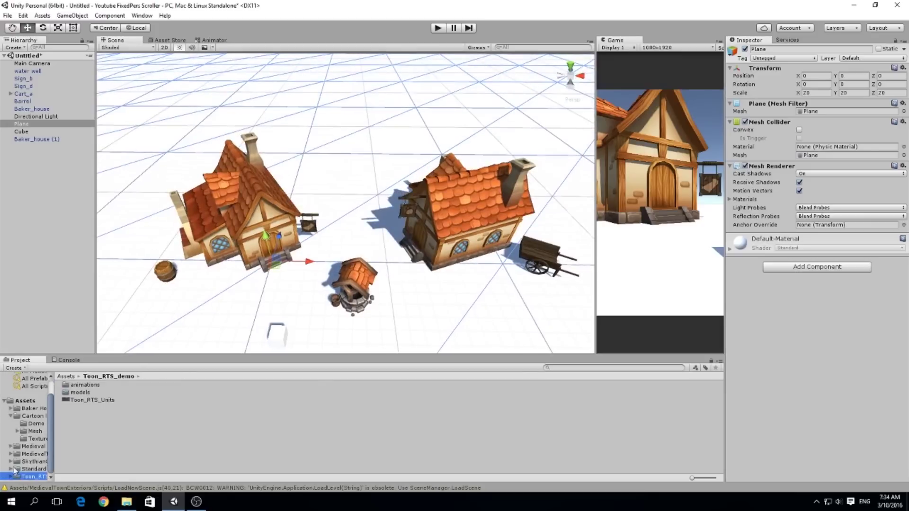
left_click(11, 462)
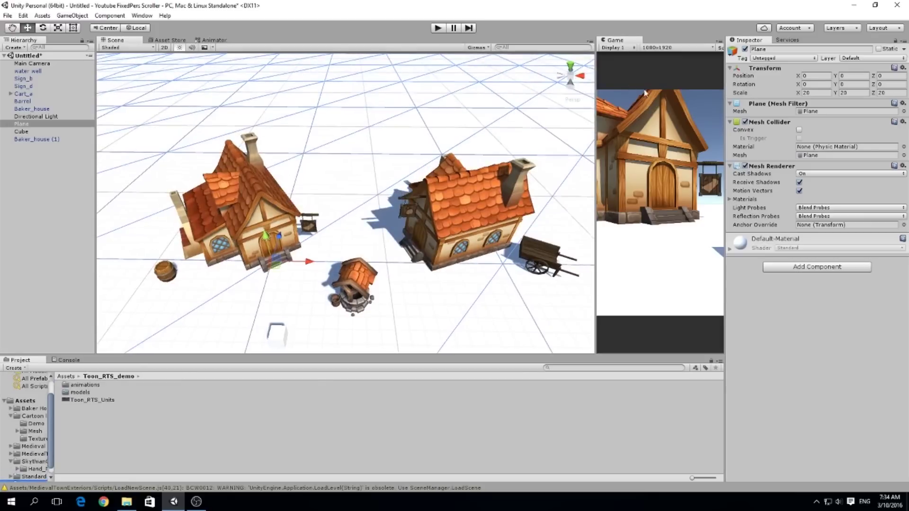
Widen the Game view to about half of the space shared with the Scene view
left_click_drag(596, 75, 418, 90)
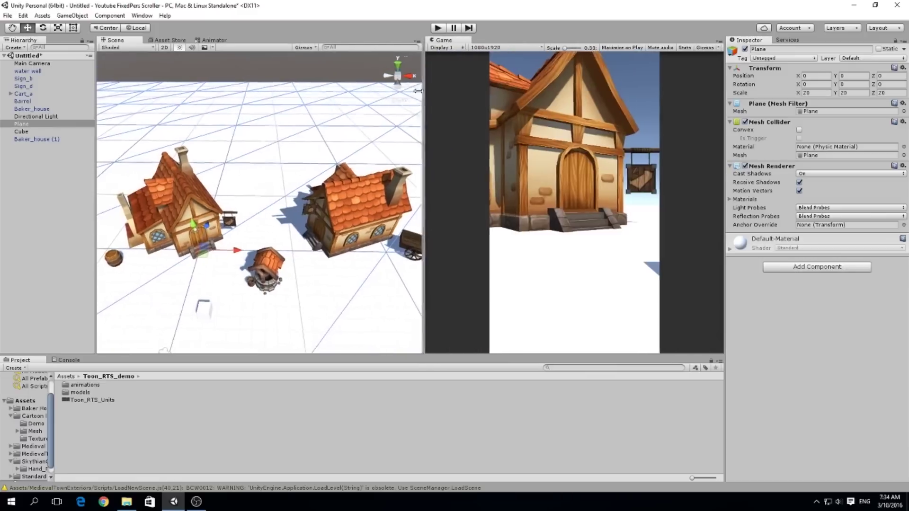
Set the Game view resolution to Standalone (1024x768)
left_click(495, 47)
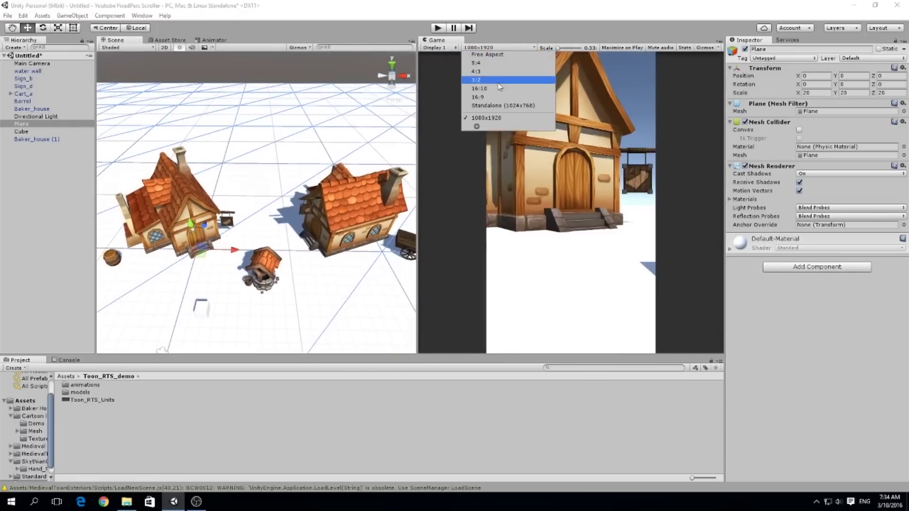
left_click(501, 110)
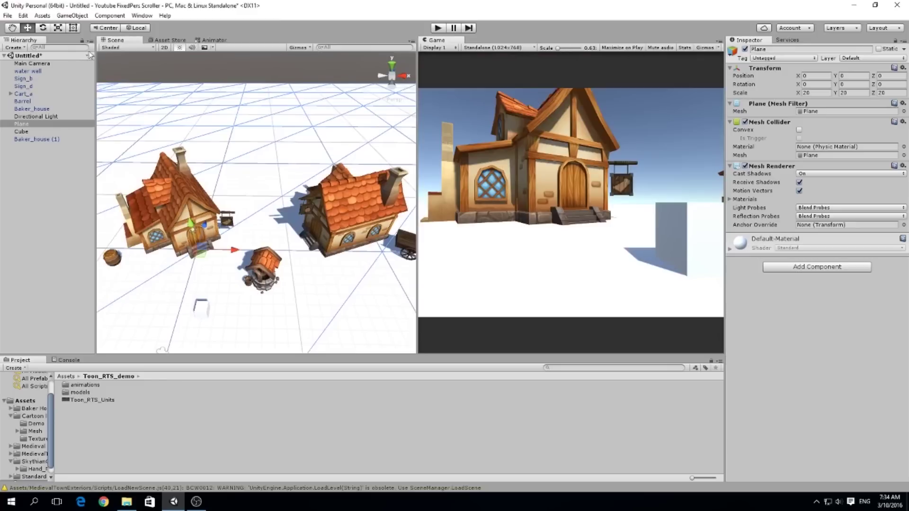
Position the Main Camera at X 6.34 and Y 3.3, and tilt it to an X rotation of 20.25
left_click(44, 64)
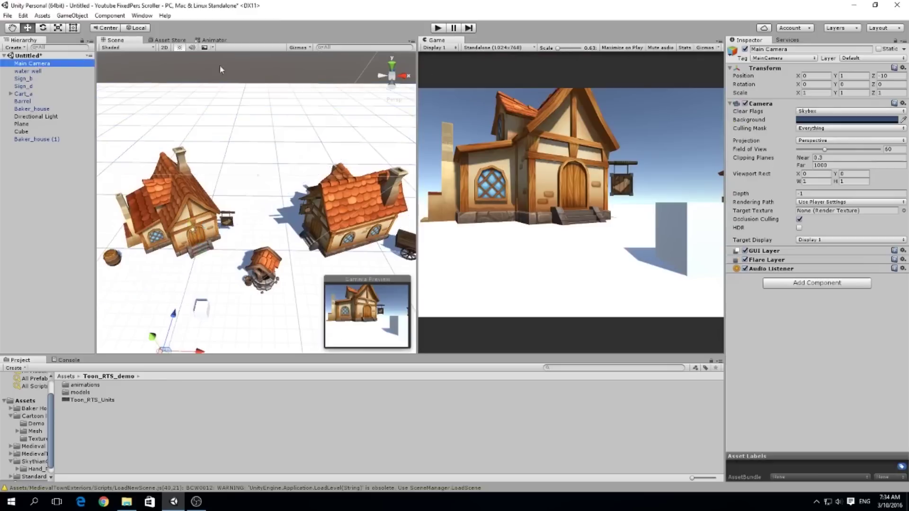
left_click(841, 76)
type("3.3")
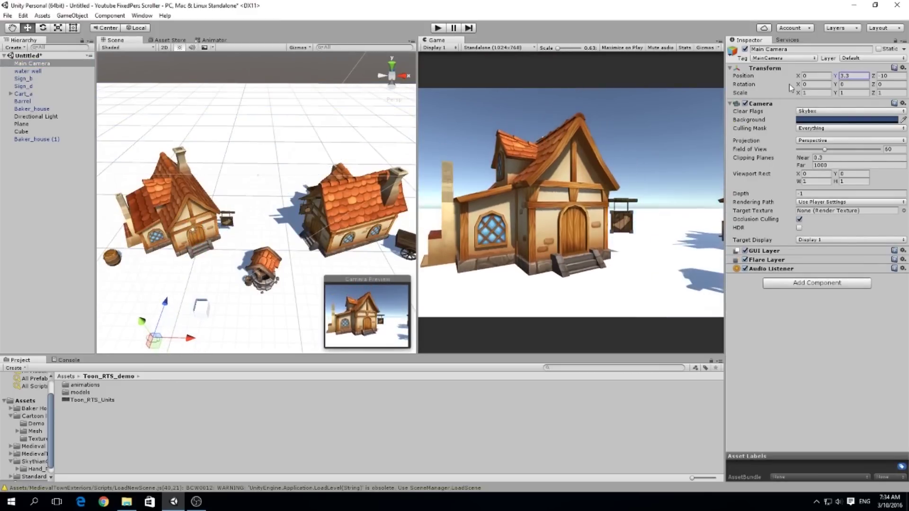
left_click_drag(798, 85, 221, 114)
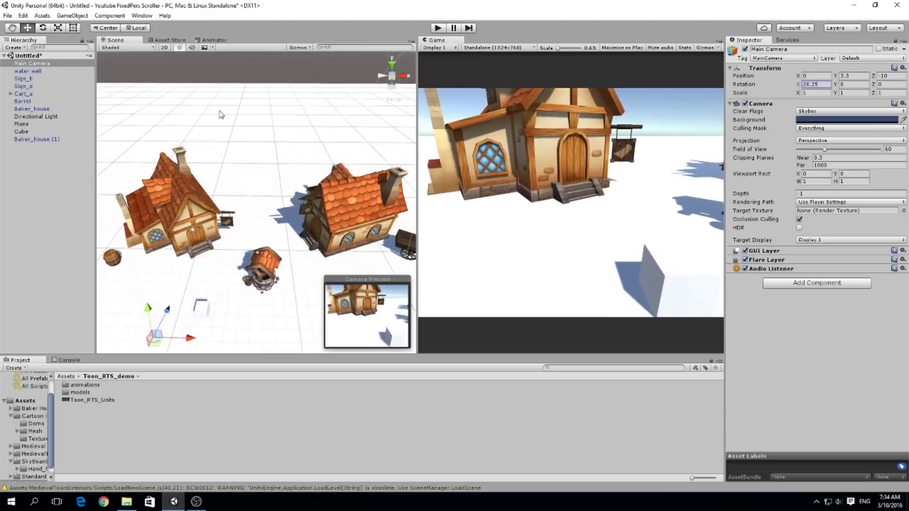
left_click_drag(798, 76, 899, 72)
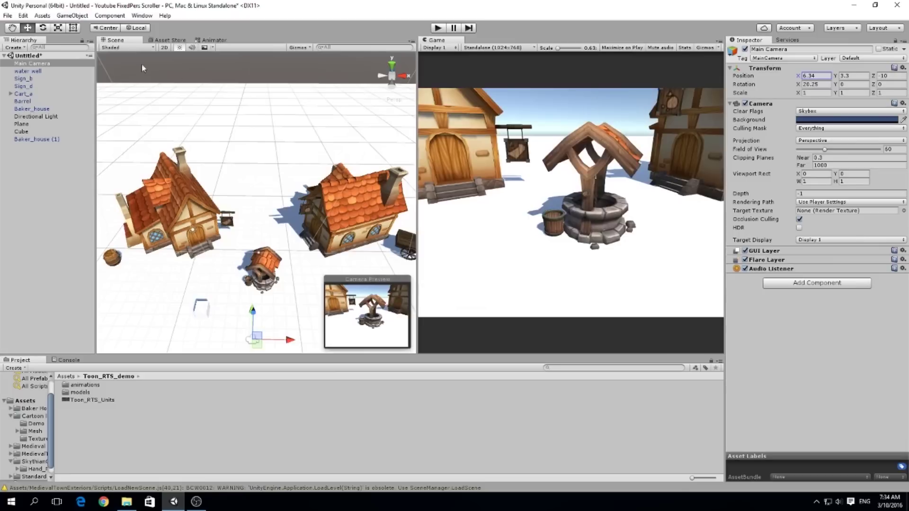
Open the HABITAT_FOREST folder among the prefabs of Hand_Painted_Nature_Kit_LITE
scroll(41, 458, "down", 1)
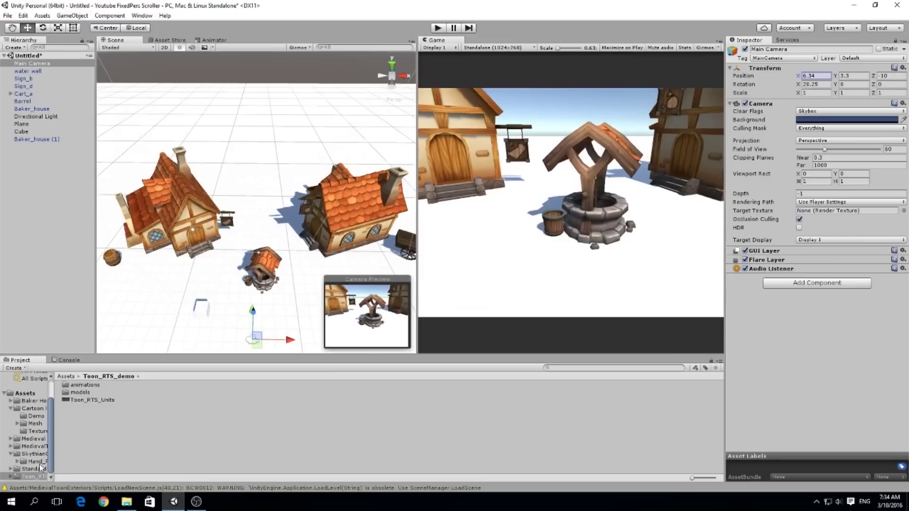
left_click(40, 468)
left_click(25, 462)
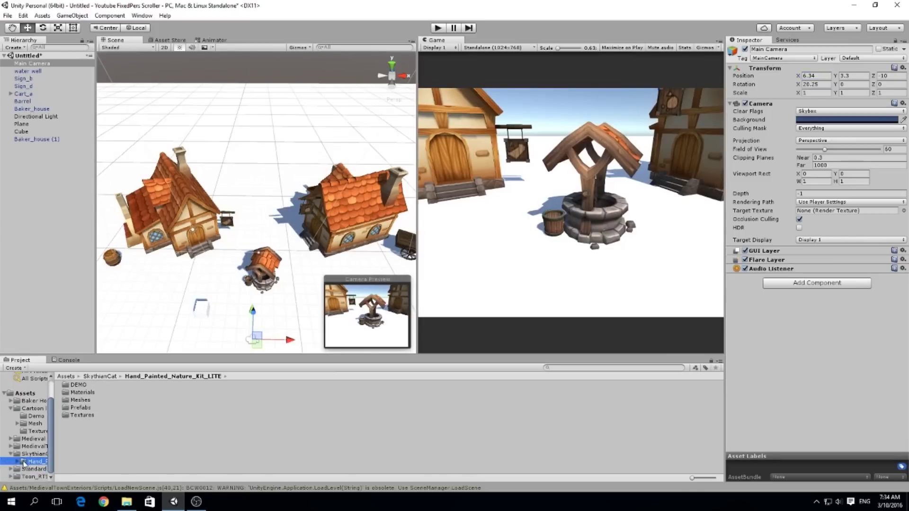
left_click(18, 461)
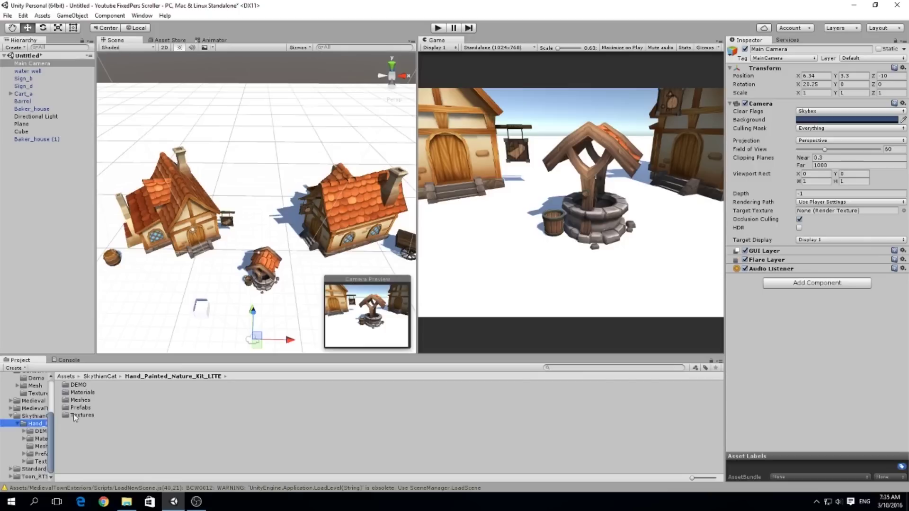
left_click(38, 416)
left_click(38, 424)
left_click(40, 446)
left_click(41, 453)
double_click(84, 385)
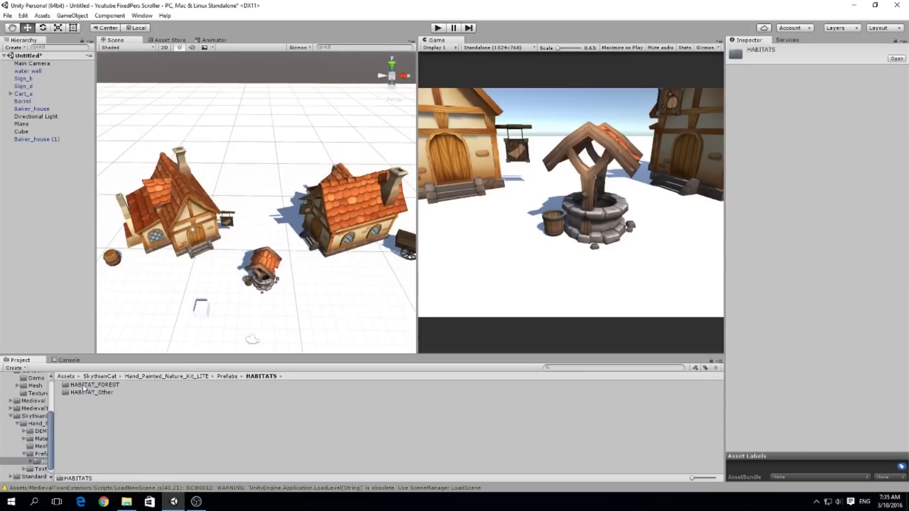
double_click(84, 385)
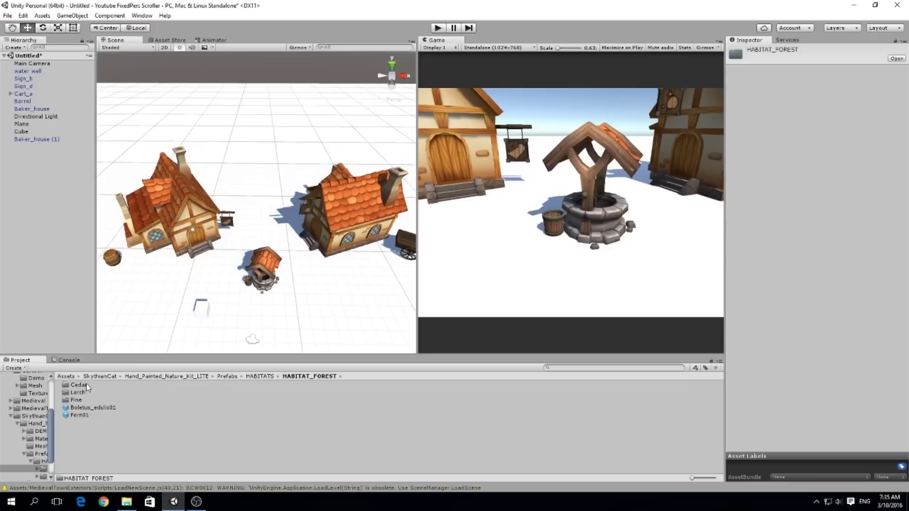
Preview the Cedar_03 prefab in the Cedar03 folder
left_click(82, 387)
double_click(83, 386)
double_click(83, 385)
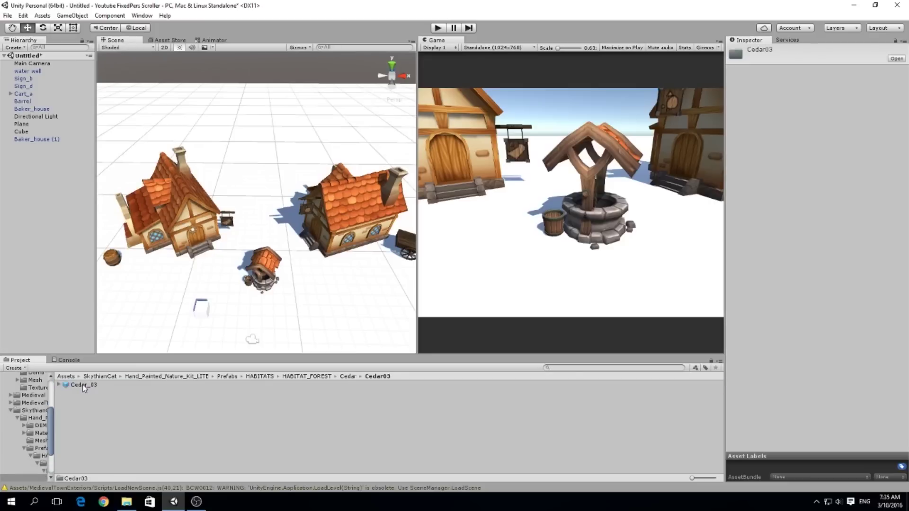
left_click(84, 385)
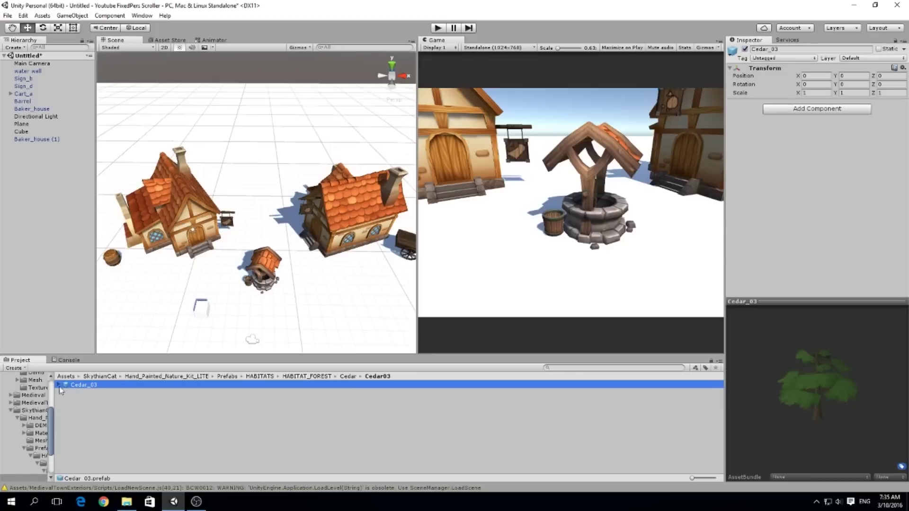
Place the Larch01 prefab from the Larch folder behind the two houses, at about X 8.05 and Z 6.43
left_click(44, 457)
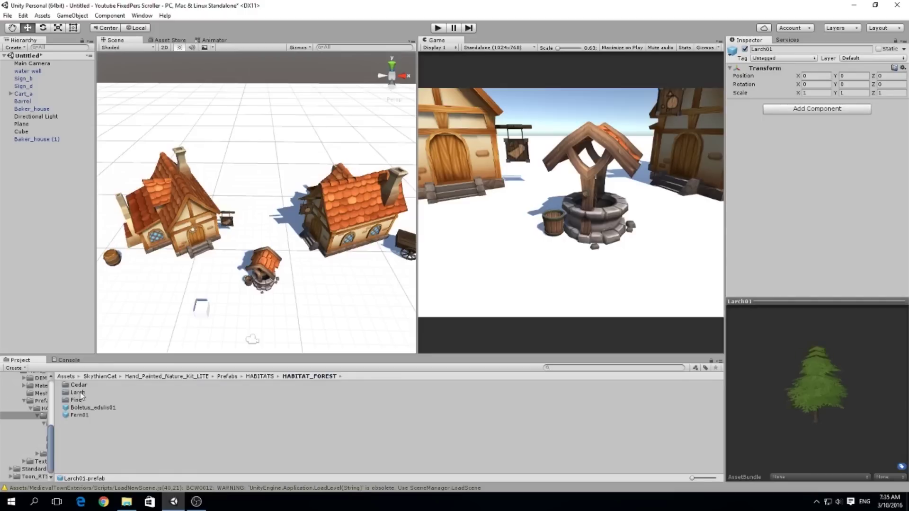
double_click(78, 393)
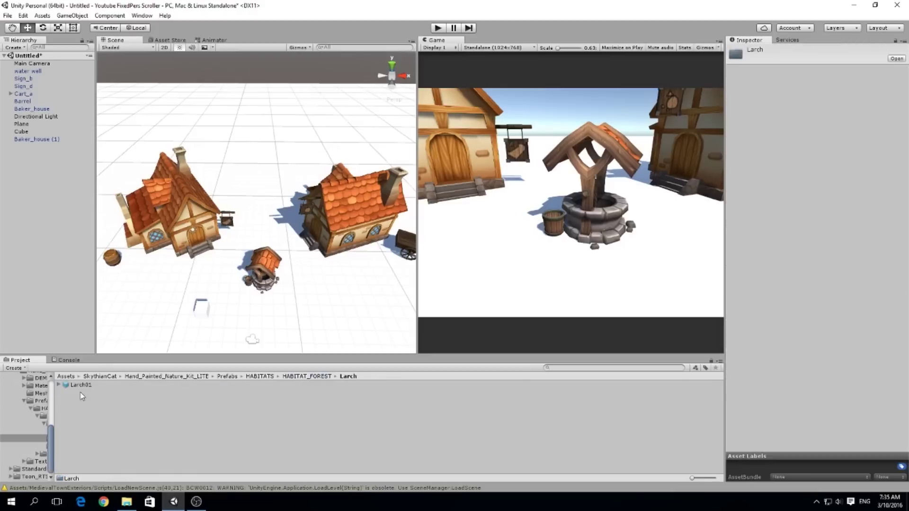
left_click_drag(85, 384, 282, 214)
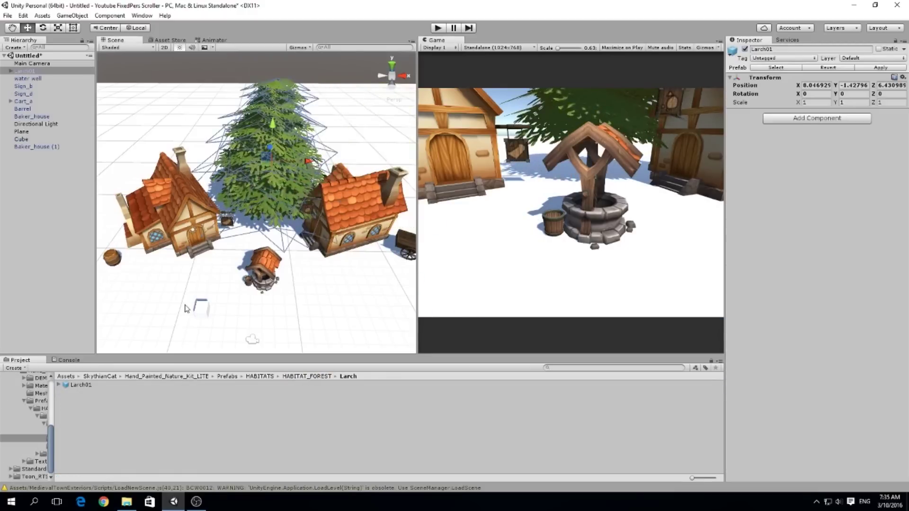
Scale the larch tree to 0.5 on X, Y and Z
left_click(84, 385)
left_click(269, 186)
type("0.5")
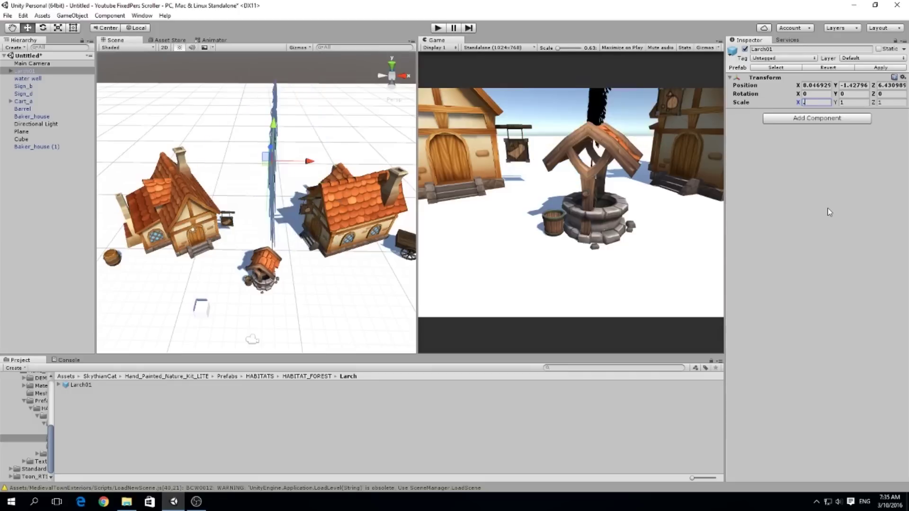
key("Tab")
type("0.5")
key("Tab")
type(".5")
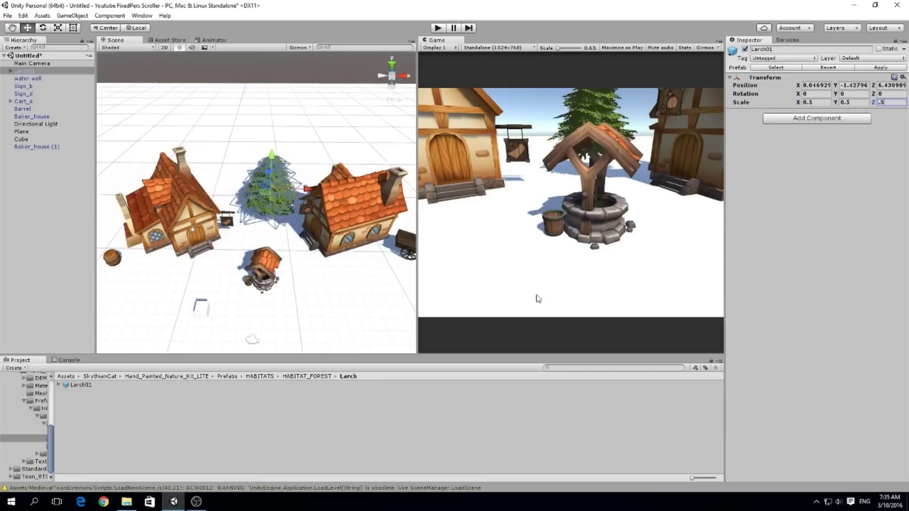
Duplicate the larch and space the two trees side by side behind the water well, between the houses
left_click_drag(265, 195, 229, 201)
left_click_drag(226, 195, 277, 193)
key("ctrl+d")
left_click(227, 188)
left_click(279, 191)
Nudge the water well slightly toward the first baker house
scroll(265, 232, "up", 5)
left_click(266, 258)
left_click_drag(281, 233, 264, 235)
left_click(208, 274)
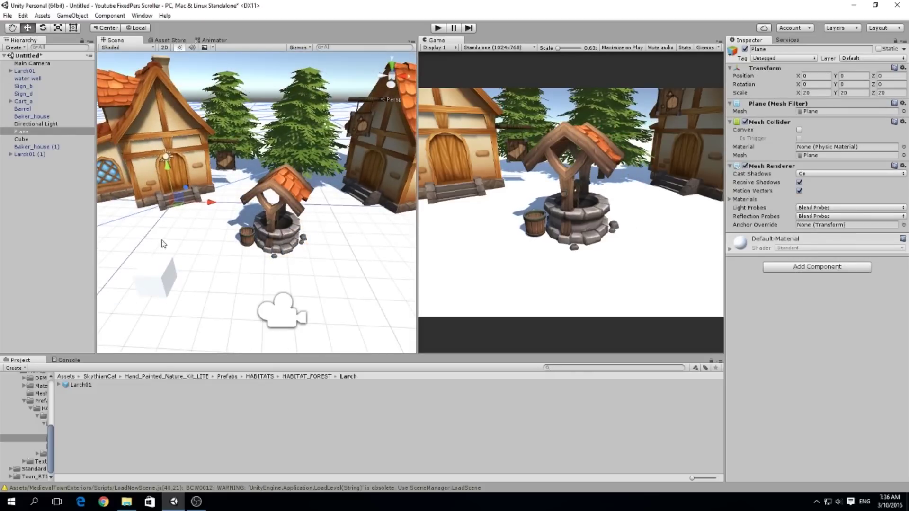
Parent Sign_d to Baker_house so the sign moves with the first house
right_click_drag(380, 192, 303, 190)
left_click(209, 142)
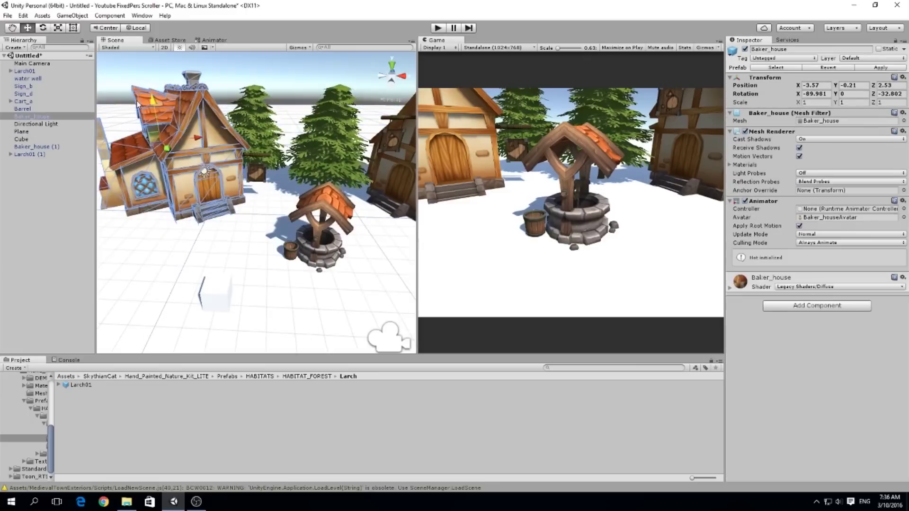
left_click(258, 172)
left_click_drag(24, 94, 32, 116)
Move the first house together with its sign slightly closer to the water well
left_click(209, 147)
left_click_drag(195, 121, 208, 123)
right_click_drag(207, 142, 180, 132)
left_click_drag(183, 134, 189, 138)
right_click_drag(213, 166, 246, 166)
Parent Sign_b to Baker_house (1) and set the second house's Y position to 0
left_click(355, 166)
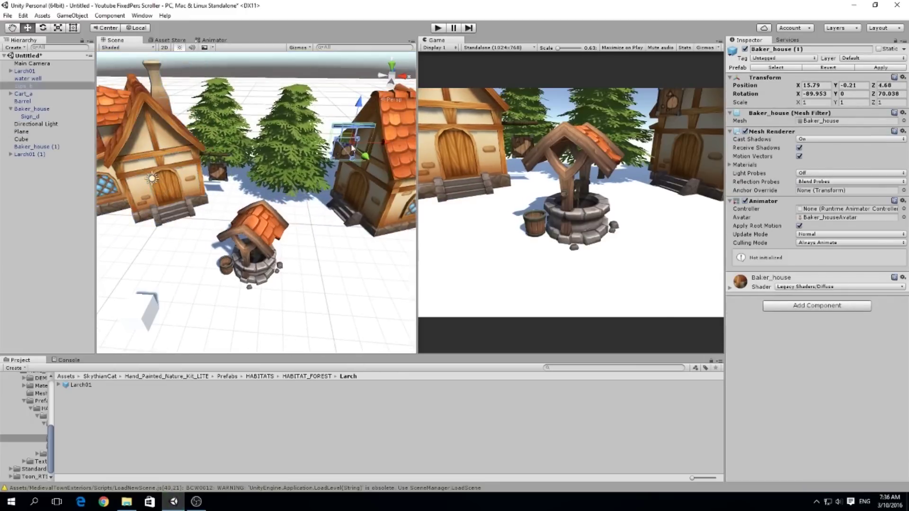
left_click_drag(24, 87, 37, 146)
right_click_drag(266, 189, 312, 189)
left_click(341, 142)
left_click(853, 85)
type("0")
Search the project for grass and place the Grass model beside the water well, at about X 8.99 and Z -4.25
left_click(370, 261)
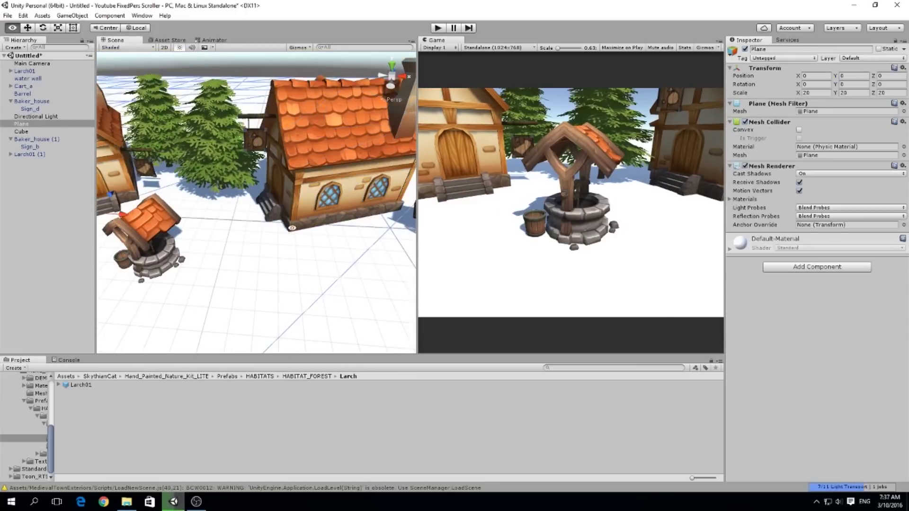
left_click_drag(370, 260, 287, 212, "alt")
scroll(294, 211, "down", 3)
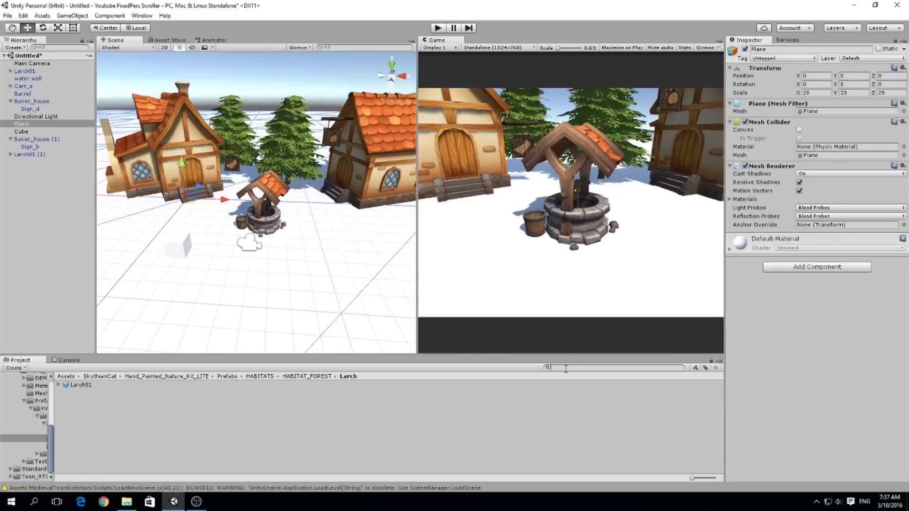
type("grass")
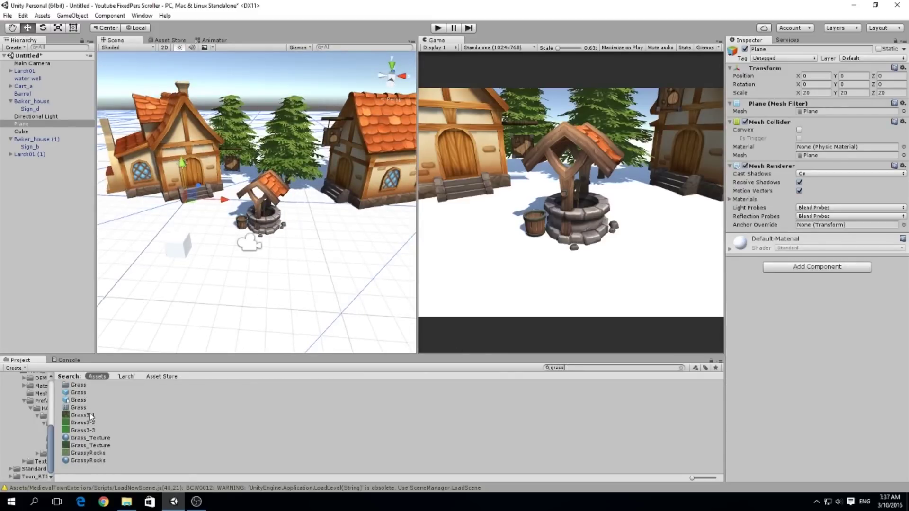
left_click_drag(78, 399, 305, 239)
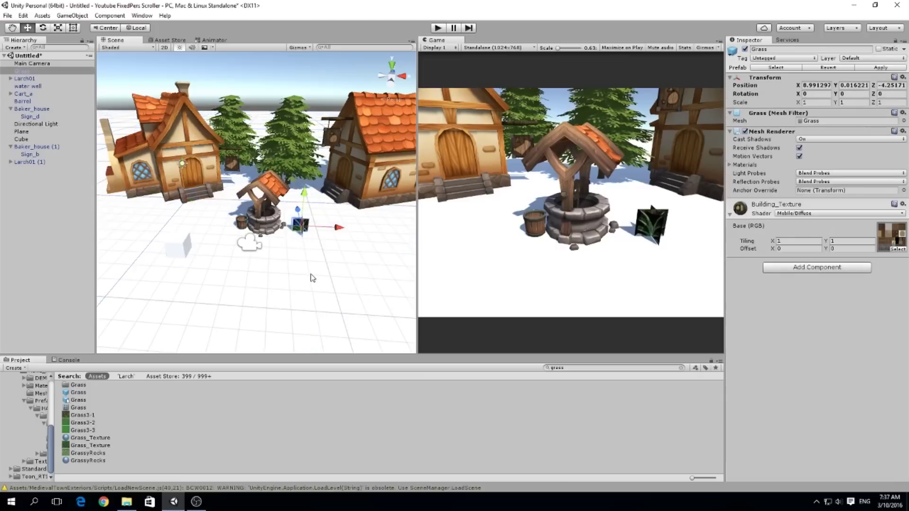
Change the shader of the grass's Building_Texture material to Legacy Shaders/Transparent/Diffuse
scroll(320, 271, "up", 4)
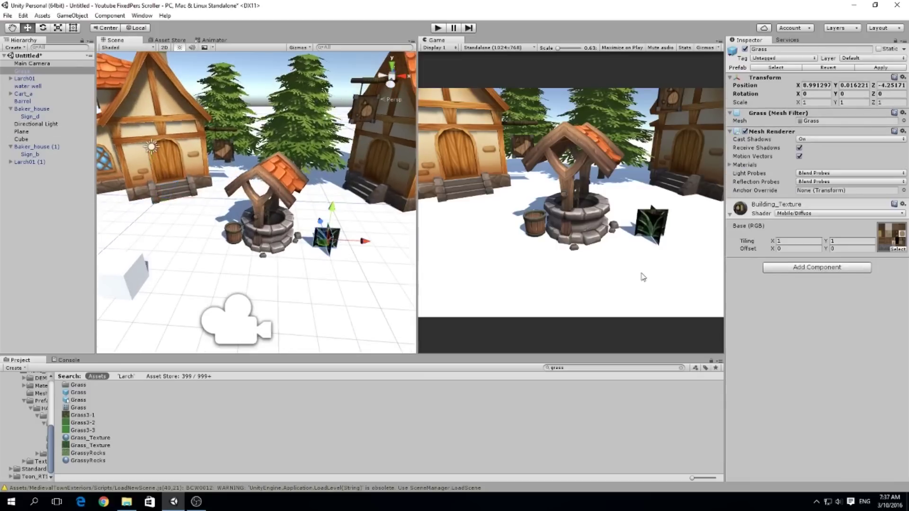
left_click(824, 214)
mouse_move(814, 265)
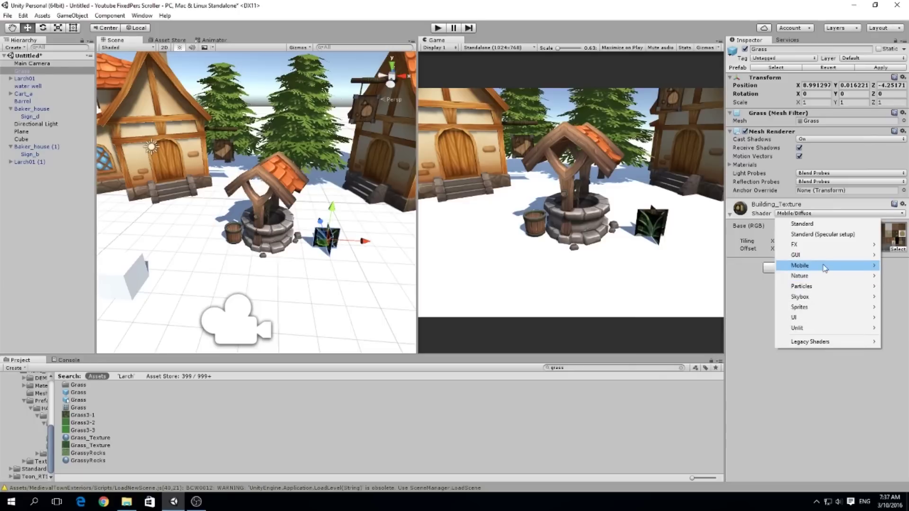
mouse_move(845, 344)
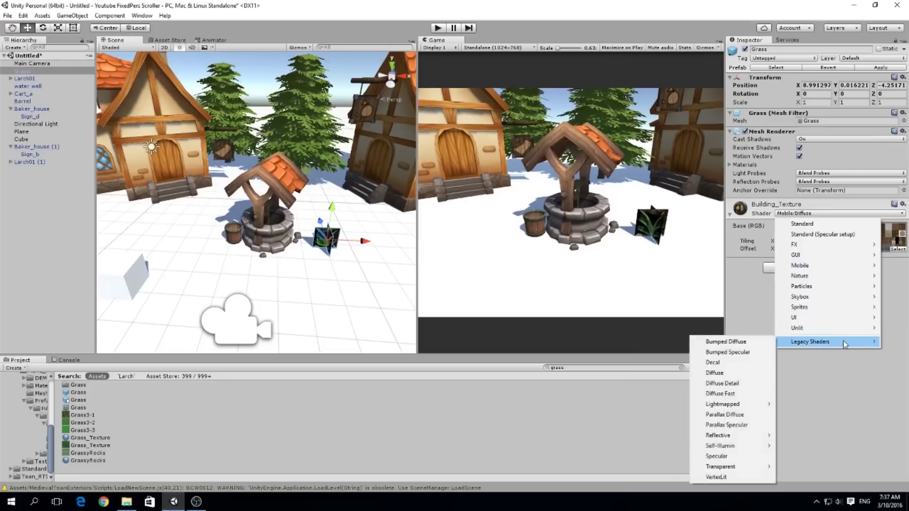
mouse_move(747, 467)
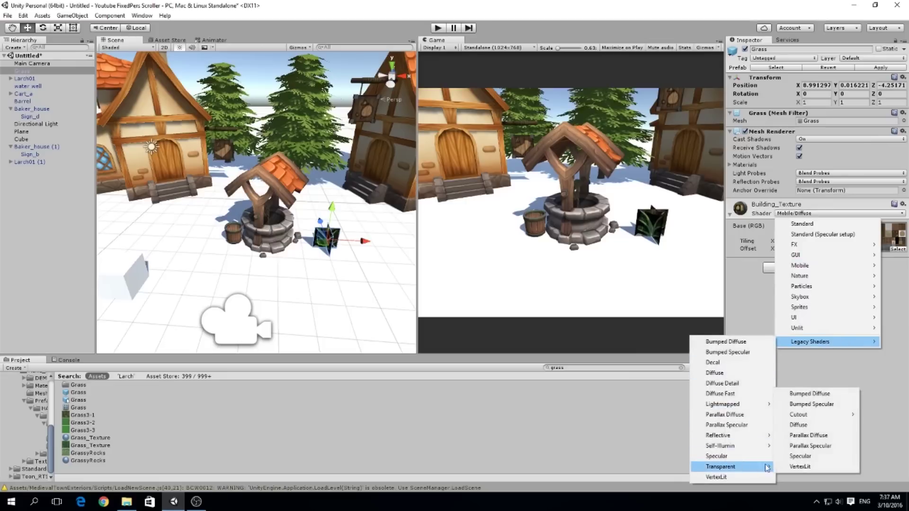
left_click(809, 426)
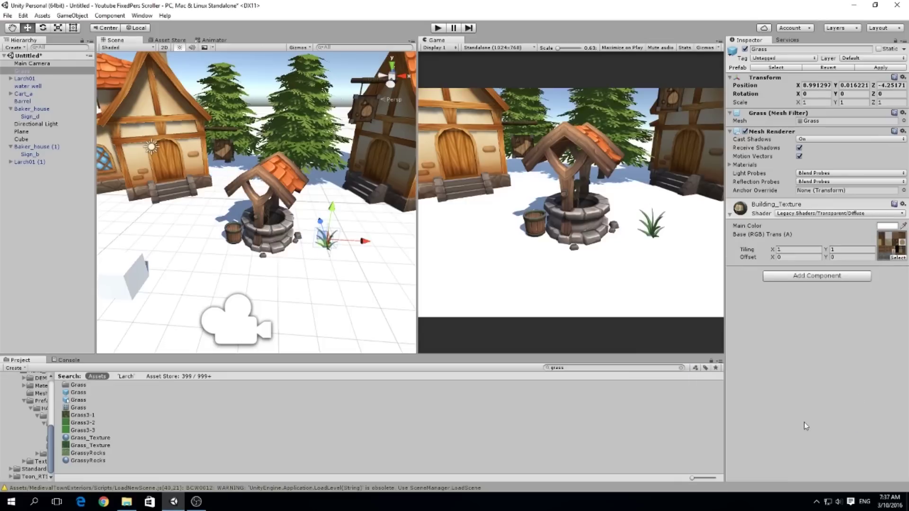
Move the grass against the well's base at X 7.92 and Z -3.11, and spread three duplicates of it around the houses
middle_click_drag(307, 238, 279, 241)
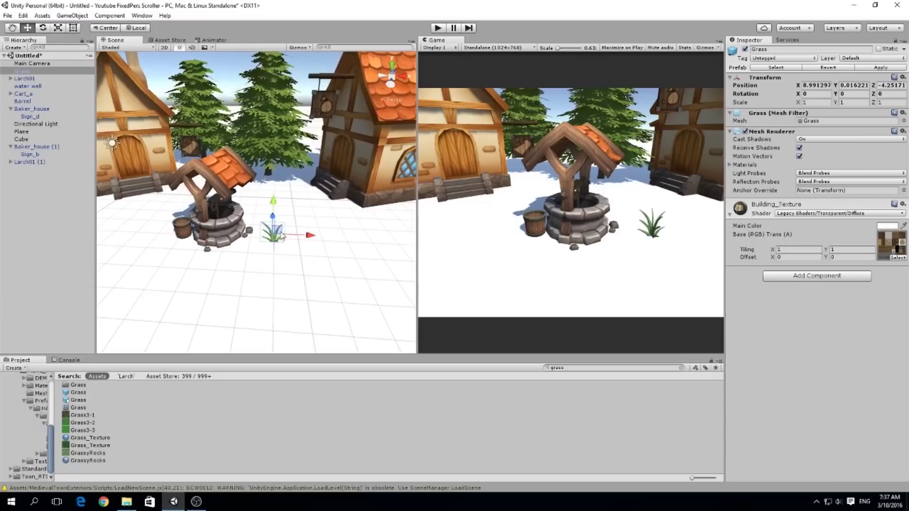
left_click_drag(279, 235, 210, 251)
key("ctrl+z")
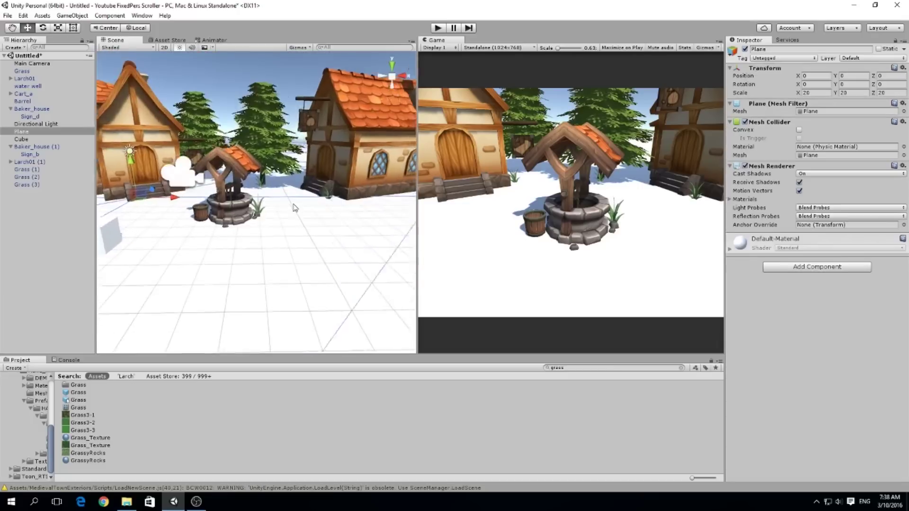
left_click_drag(266, 199, 279, 225, "alt")
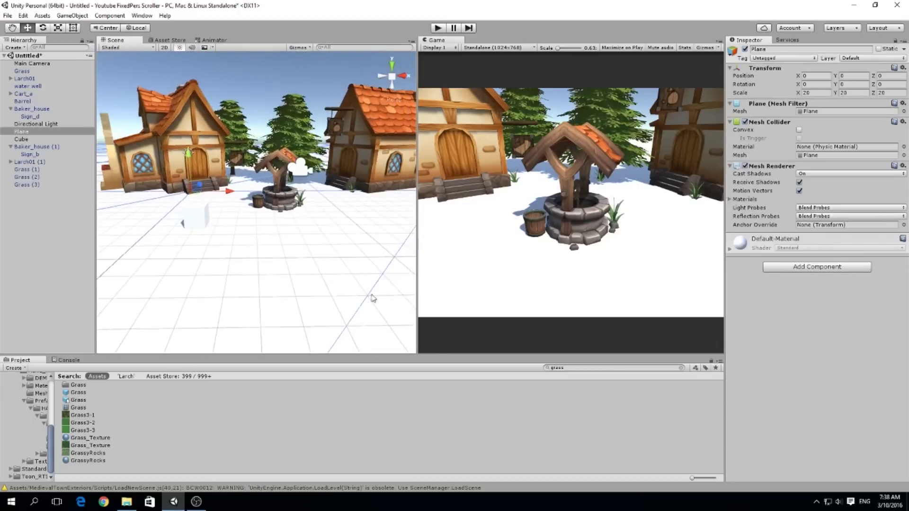
Search the project for fern and place the Fern01 prefab in front of the well, at about X 4.78 and Z -7.26
double_click(559, 367)
type("fer")
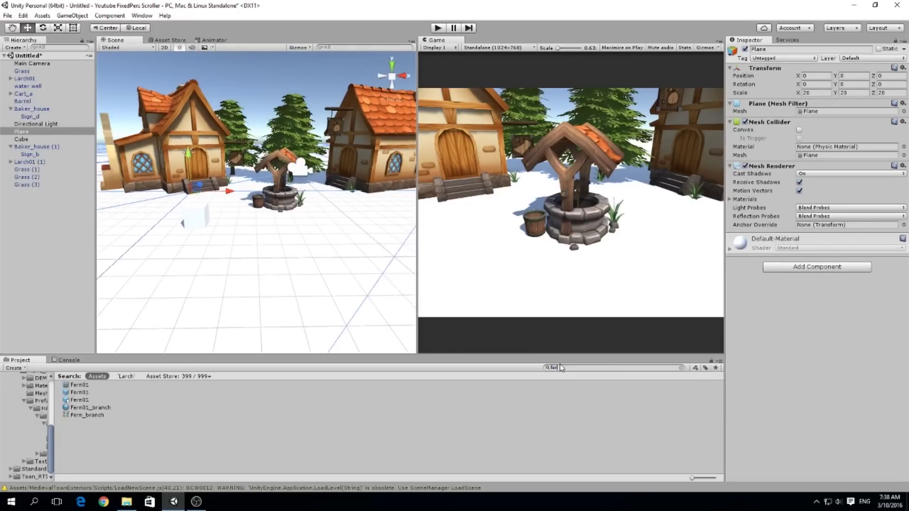
type("na")
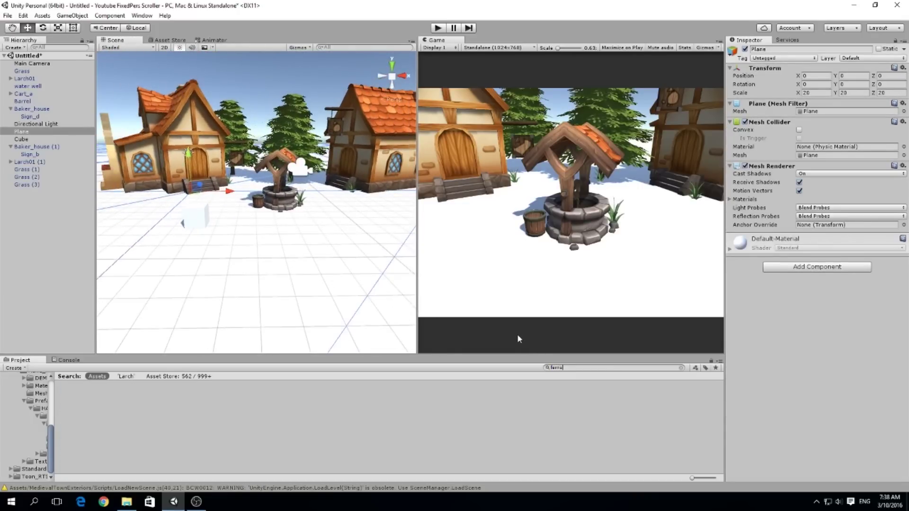
key("BackSpace")
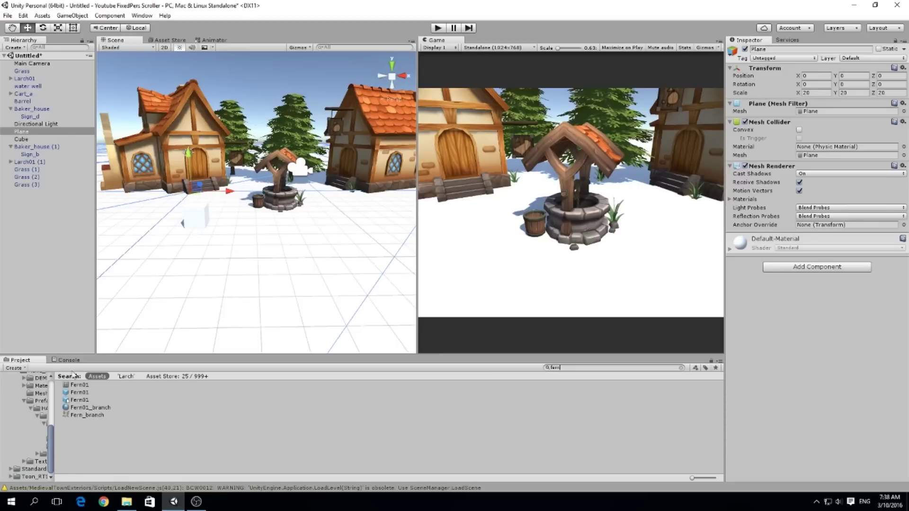
left_click_drag(81, 399, 253, 231)
Duplicate the fern, move the copy along X to 7.55 and rotate it to about -121.7 degrees around Y
key("ctrl+d")
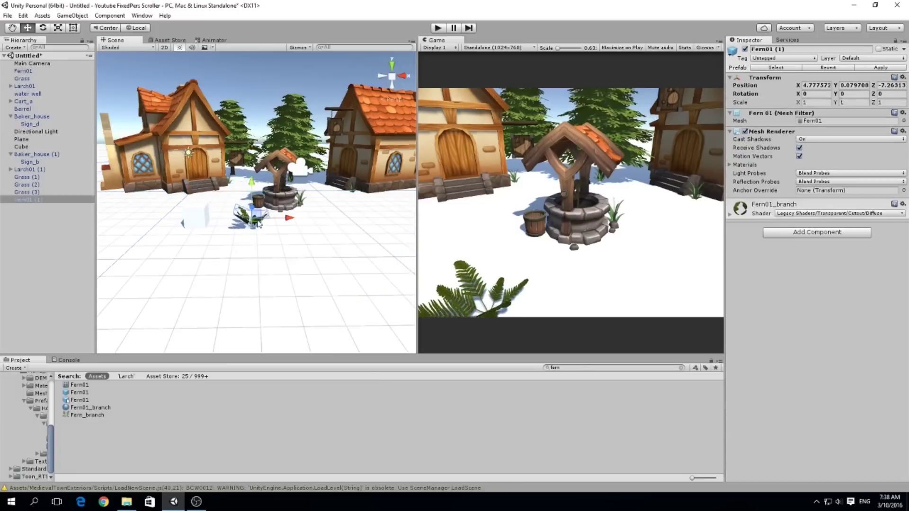
left_click_drag(281, 221, 454, 237)
key("e")
right_click_drag(307, 229, 332, 248)
key("w")
key("w")
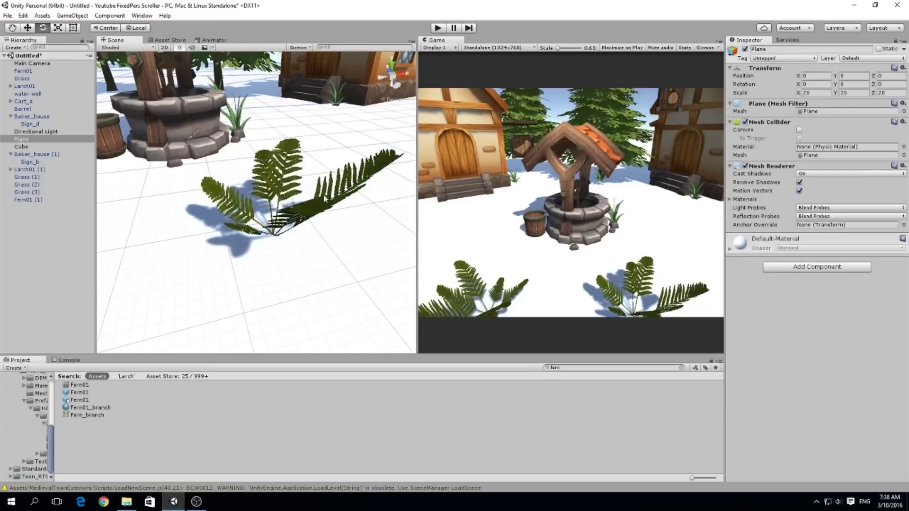
Shift the duplicated fern outward to about X 8.9 and Z -7.26, near the edge of the camera frame
middle_click_drag(327, 199, 300, 224)
left_click_drag(300, 224, 331, 232, "alt")
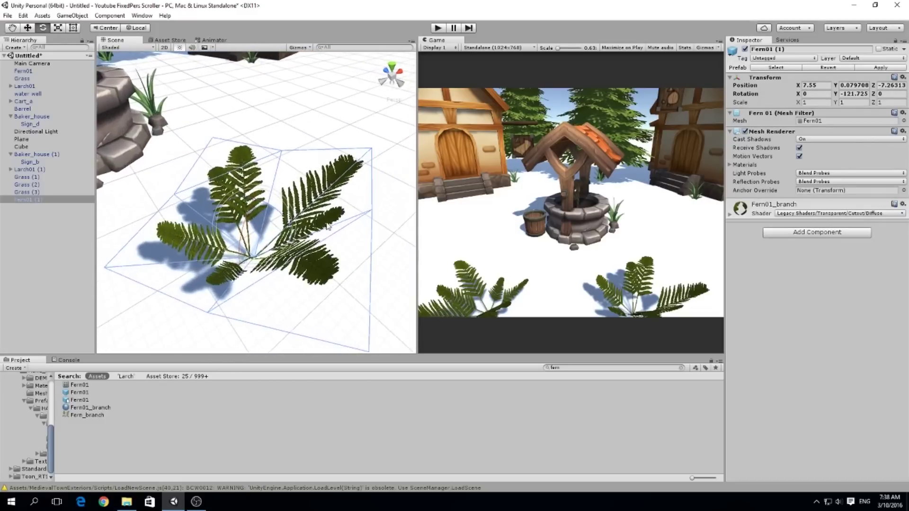
left_click_drag(326, 227, 325, 233, "alt")
middle_click_drag(325, 233, 311, 228)
left_click_drag(289, 223, 257, 198, "alt")
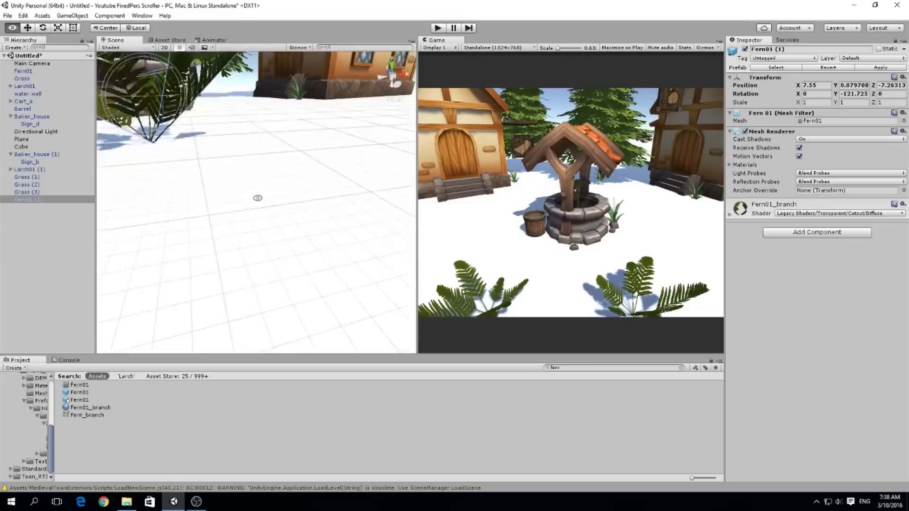
middle_click_drag(257, 197, 303, 251)
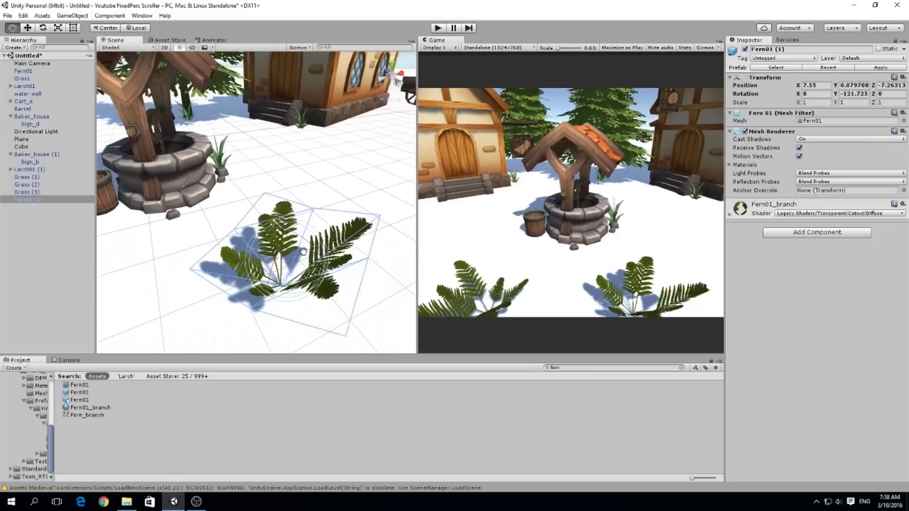
left_click_drag(303, 251, 315, 247, "alt")
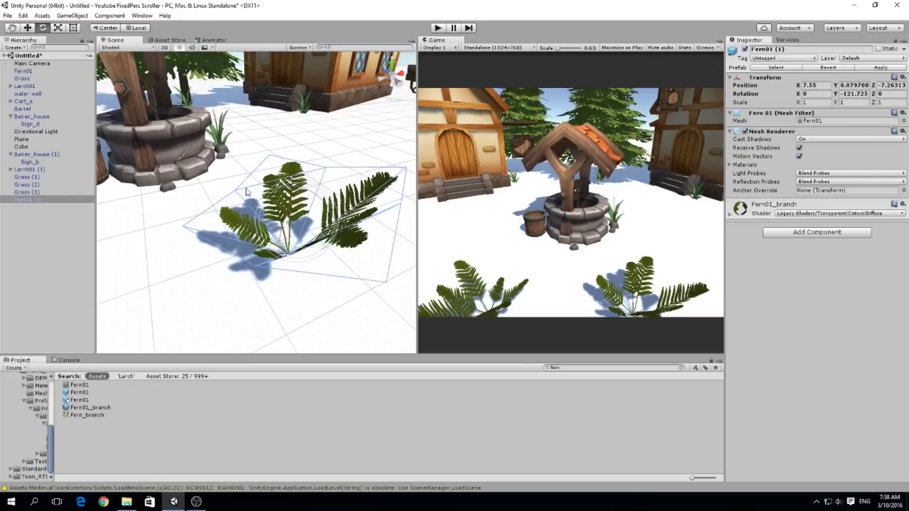
key("w")
left_click_drag(299, 230, 295, 197)
Move the original fern along X away from the duplicate, toward the opposite edge of the camera frame
scroll(358, 227, "down", 4)
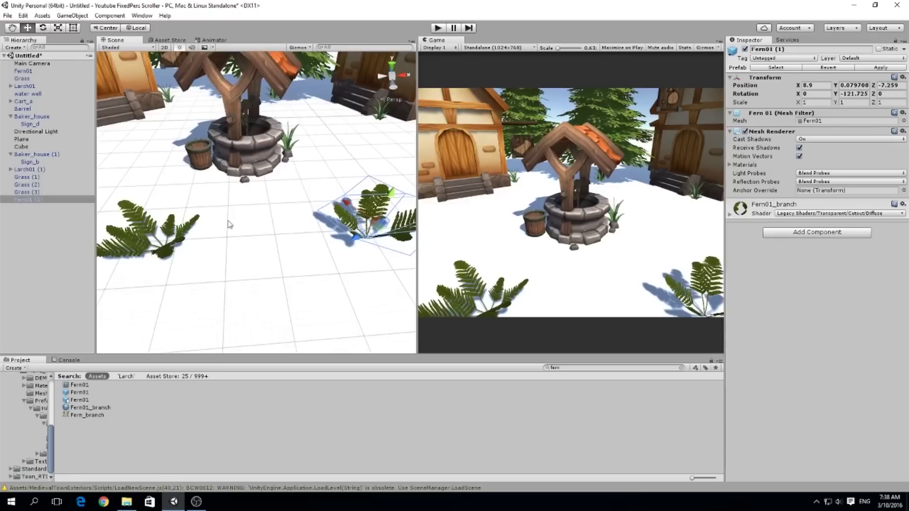
middle_click_drag(212, 226, 324, 229)
left_click(269, 246)
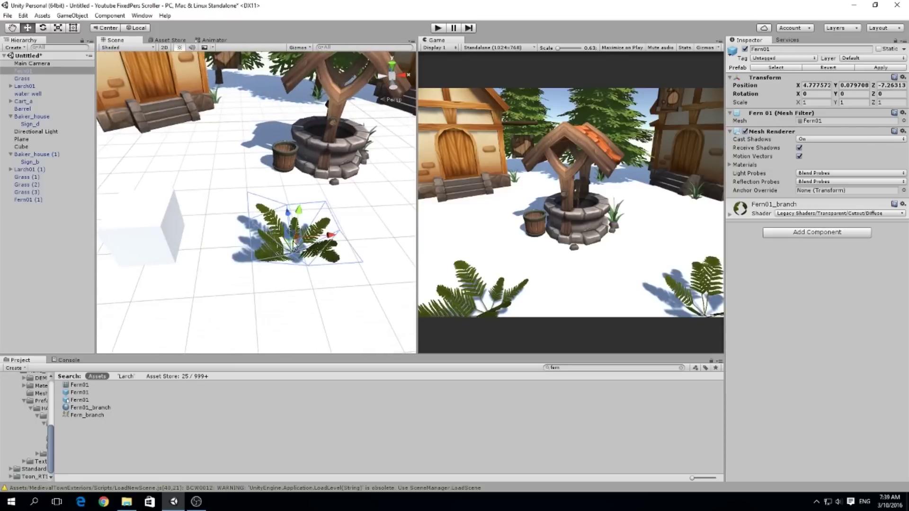
left_click_drag(290, 240, 241, 259)
Move the water well and the grass beside it back from the camera, toward the trees
left_click_drag(335, 189, 320, 201, "alt")
left_click(332, 159)
middle_click_drag(335, 146, 291, 176)
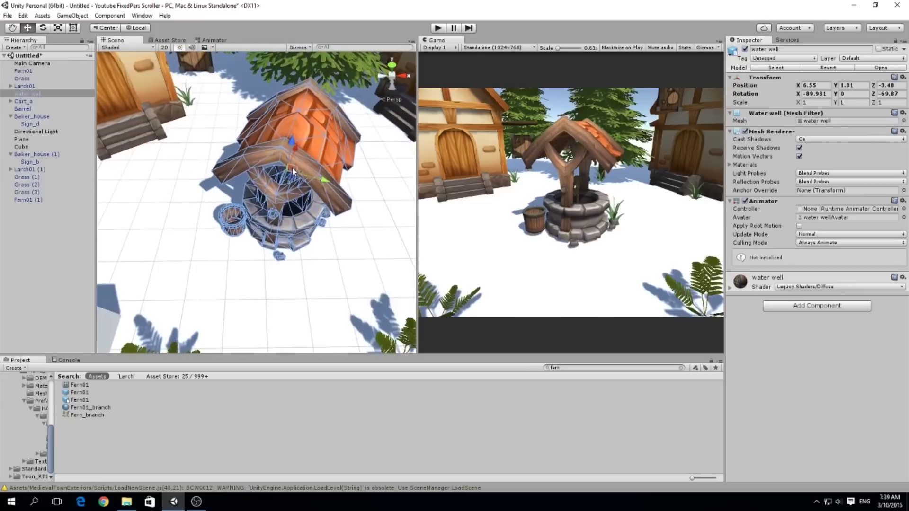
left_click_drag(291, 164, 201, 208, "alt")
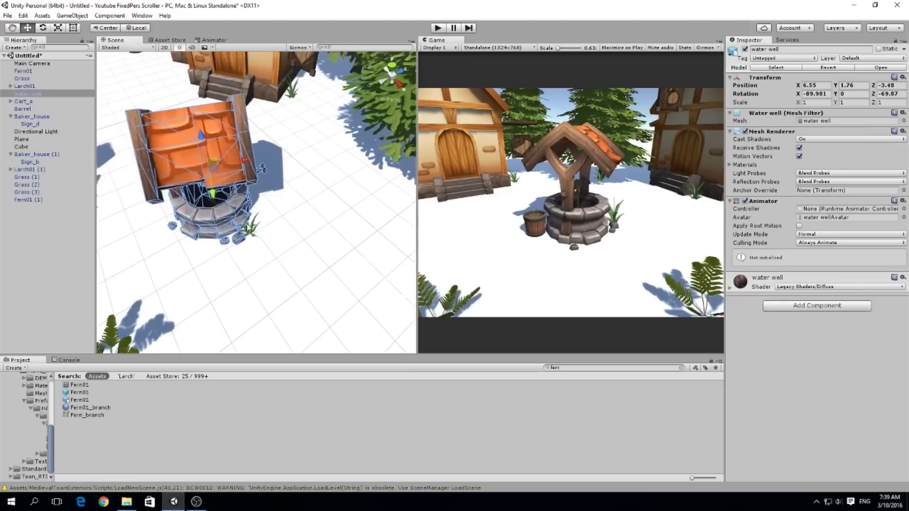
left_click(254, 232, "shift")
left_click_drag(237, 160, 290, 135)
left_click(277, 234)
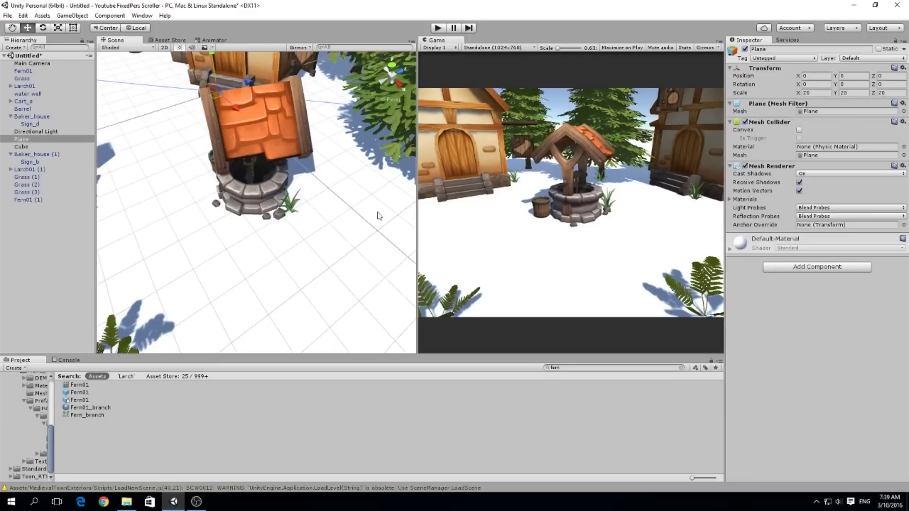
Set the cube's Z position to 0
left_click_drag(265, 233, 345, 203, "alt")
scroll(357, 210, "down", 4)
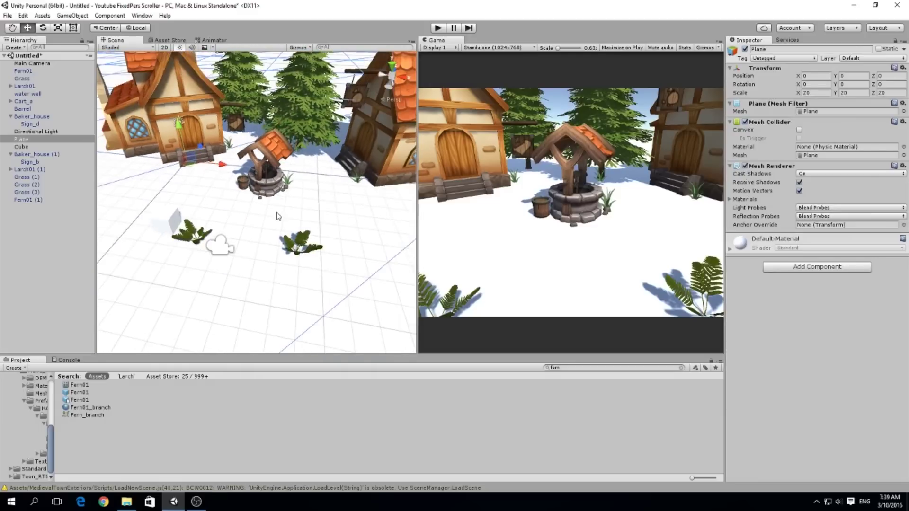
scroll(278, 216, "down", 3)
left_click_drag(279, 216, 331, 227, "alt")
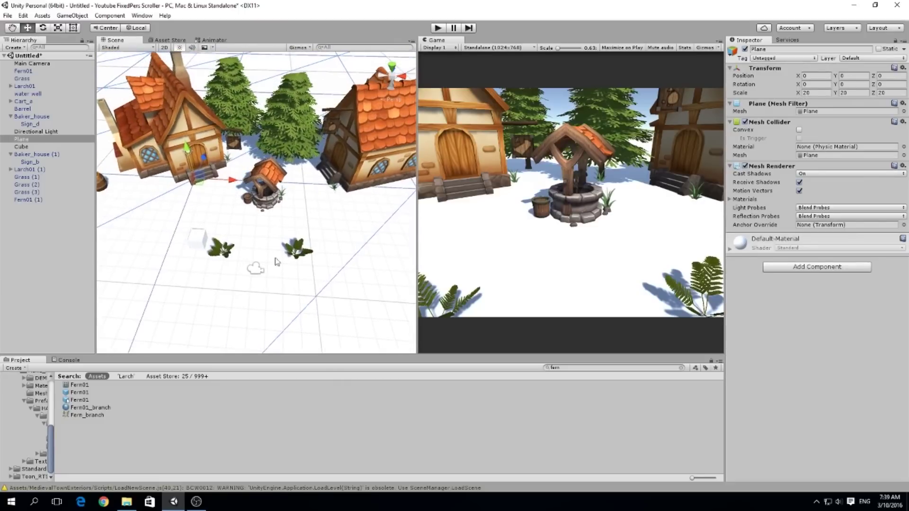
left_click(200, 242)
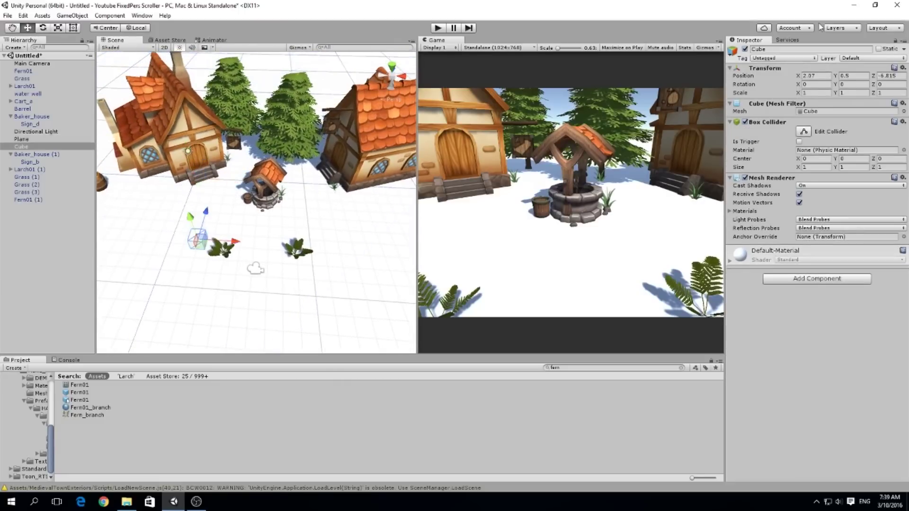
double_click(892, 76)
type("0")
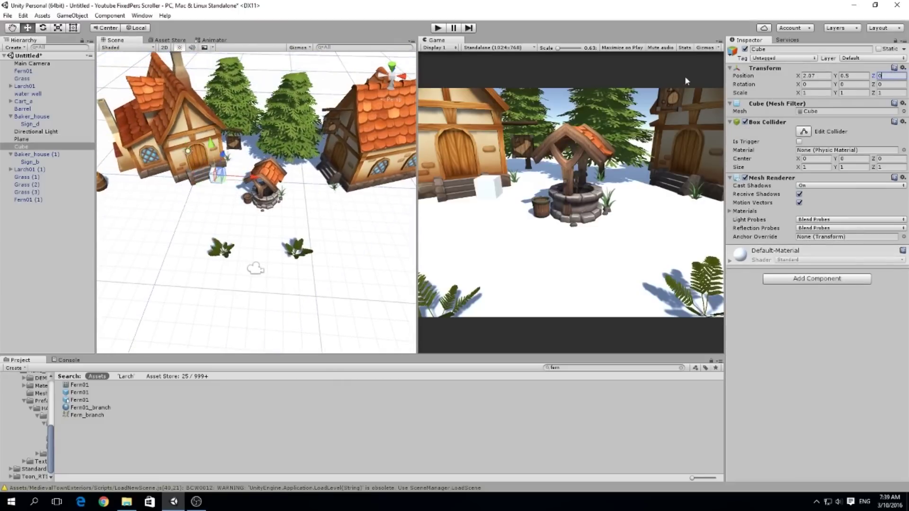
Examine the overall village layout from above and at an angle, selecting all the scene objects together
scroll(177, 184, "down", 10)
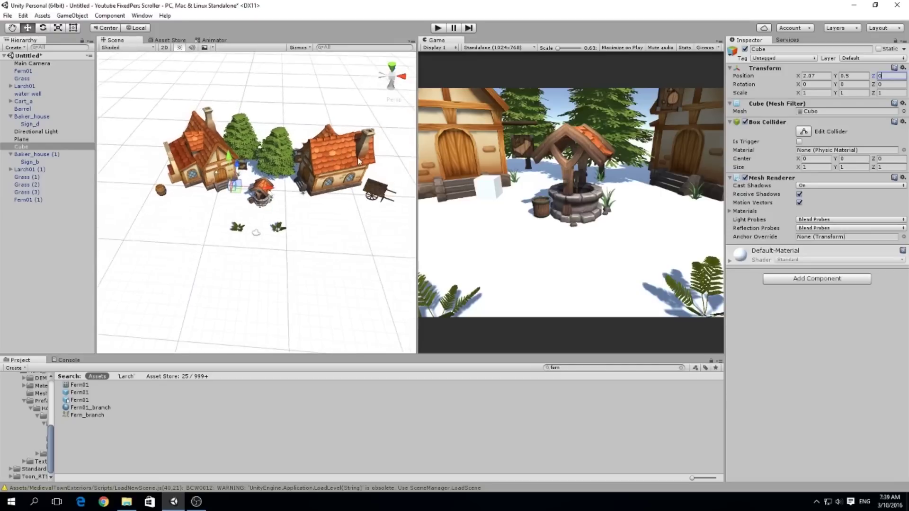
left_click_drag(138, 98, 373, 242)
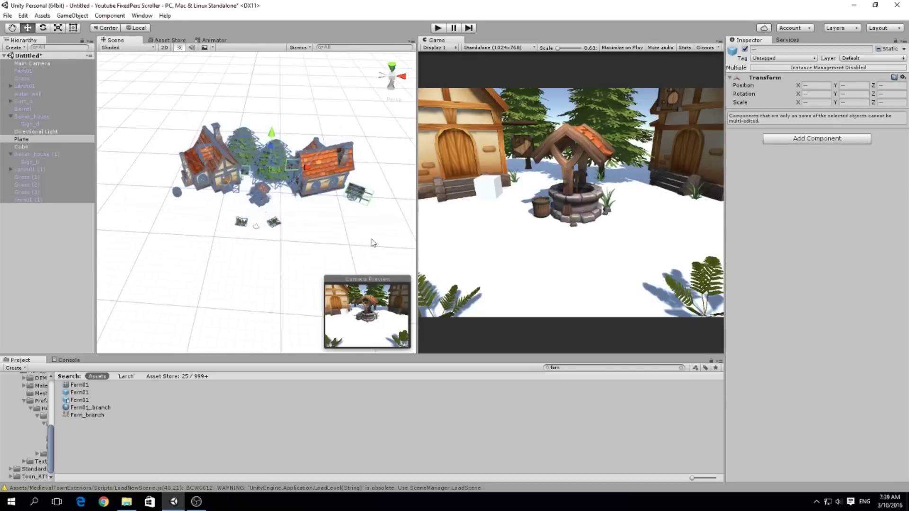
left_click_drag(272, 179, 209, 224, "alt")
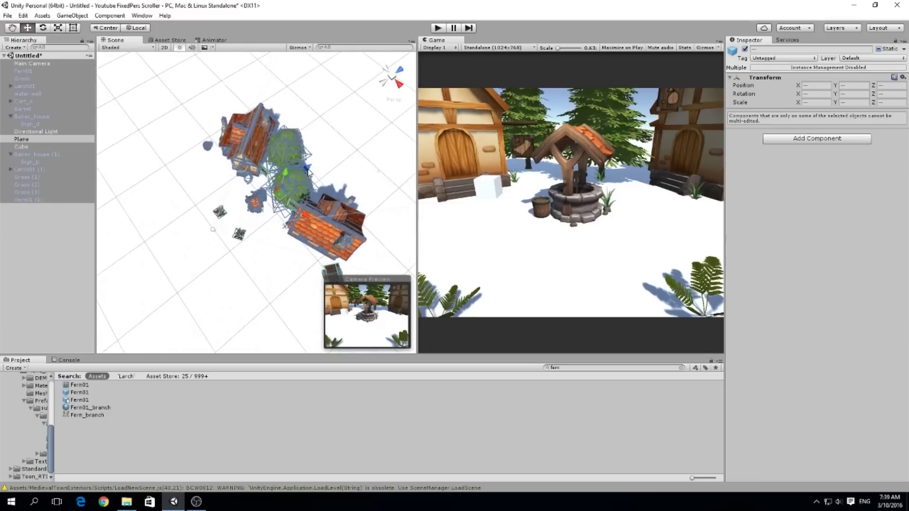
left_click_drag(308, 171, 336, 162)
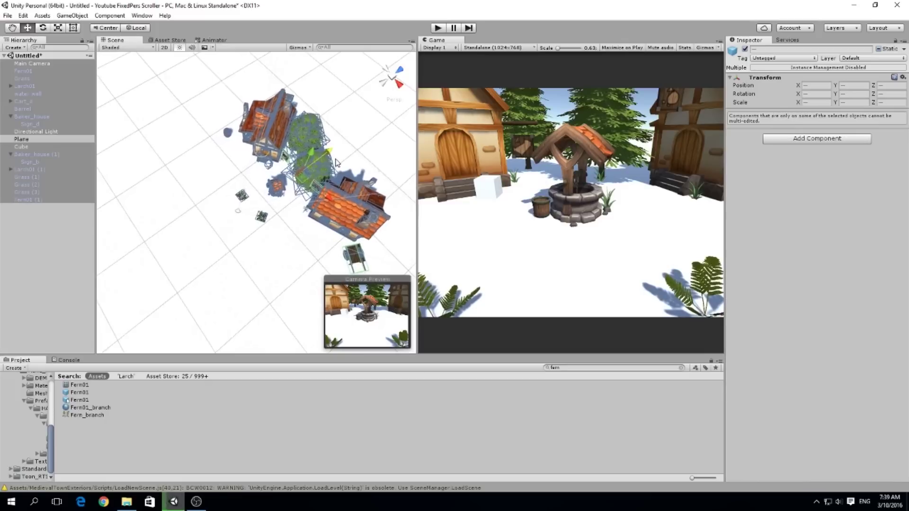
left_click(174, 286)
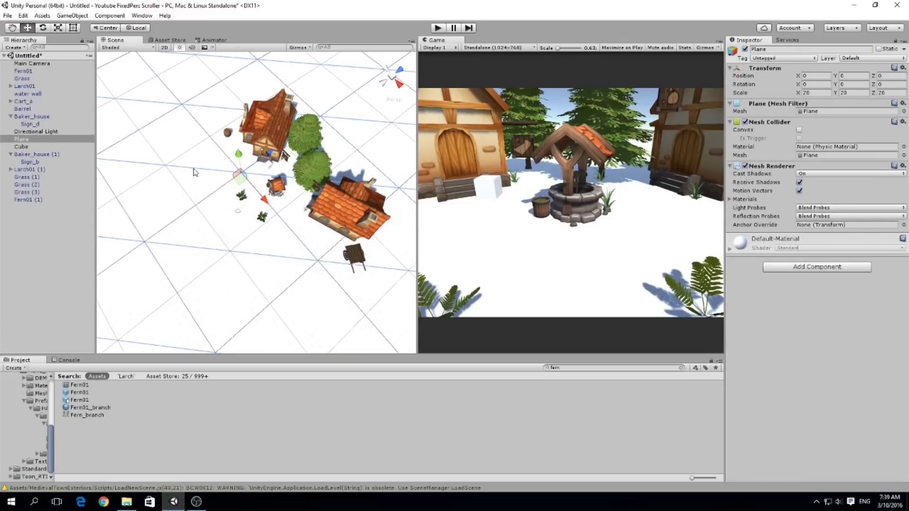
left_click_drag(194, 171, 81, 177, "alt")
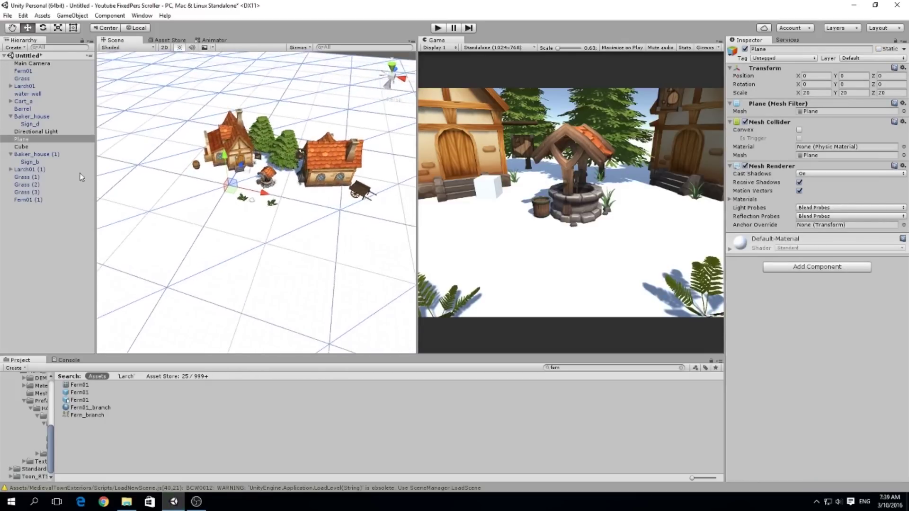
scroll(245, 166, "up", 10)
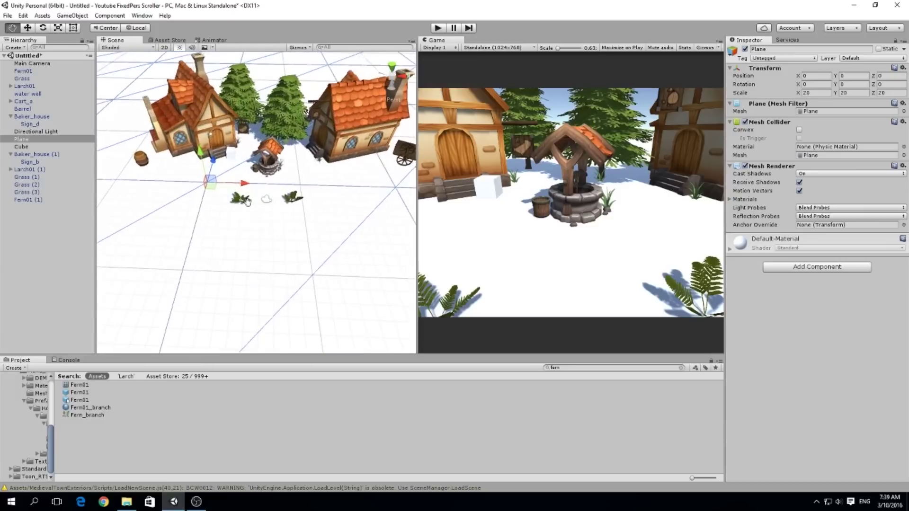
scroll(248, 246, "up", 2)
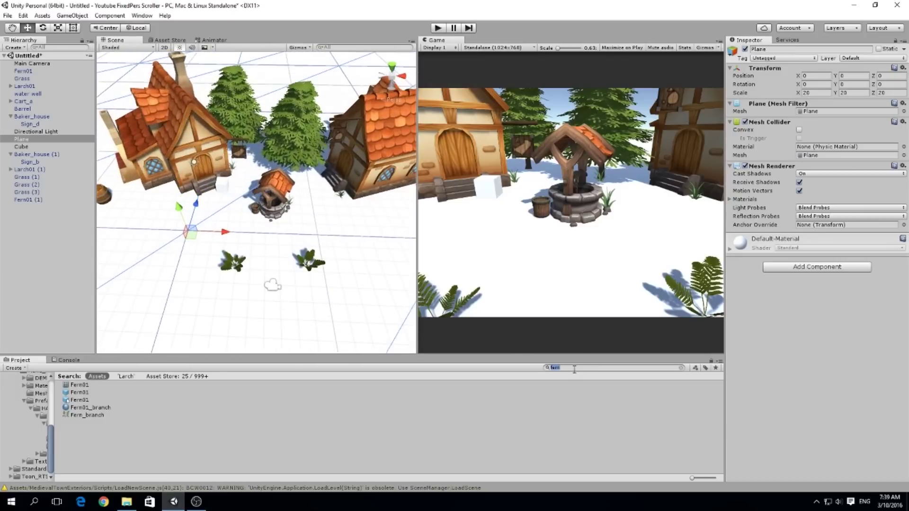
Search the project for a character asset with "charac", and return to the root Assets folder
type("charac")
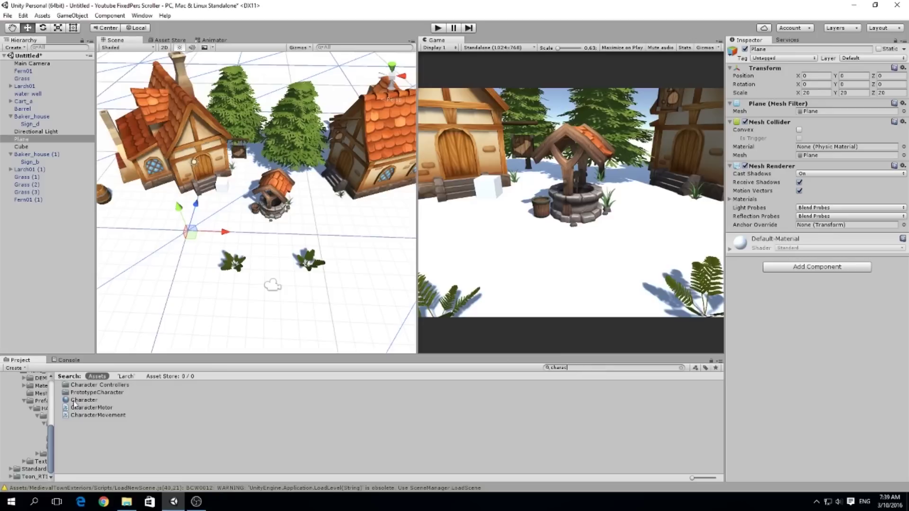
left_click(42, 438)
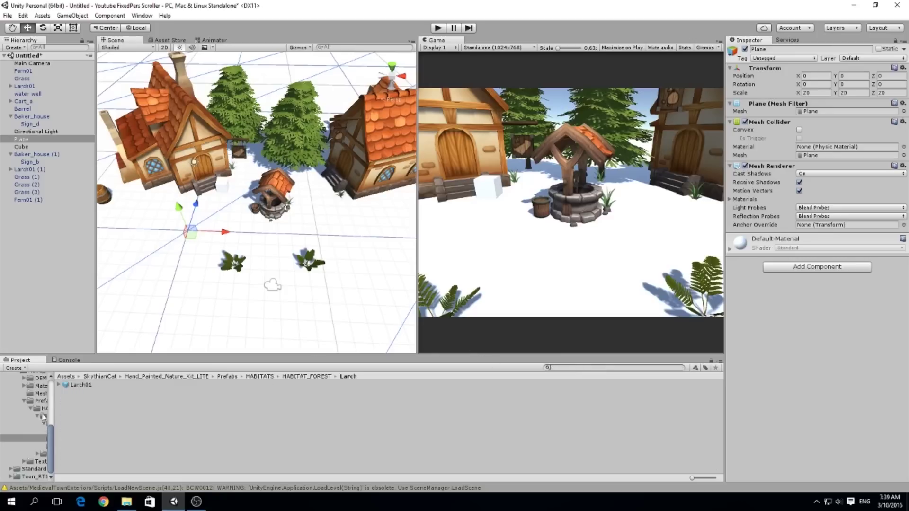
scroll(29, 396, "up", 5)
left_click(30, 388)
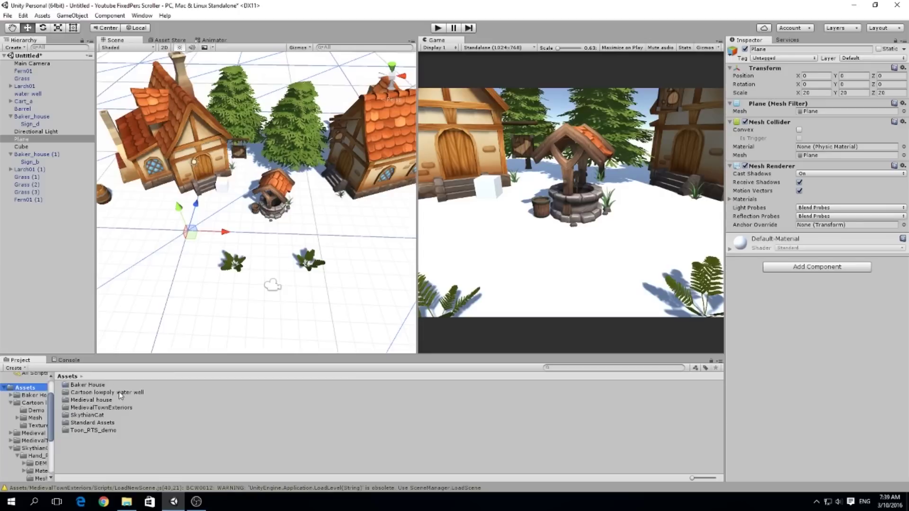
Add the ToonRTS_demo_Knight model from the models folder of Toon_RTS_demo to the scene
left_click(95, 431)
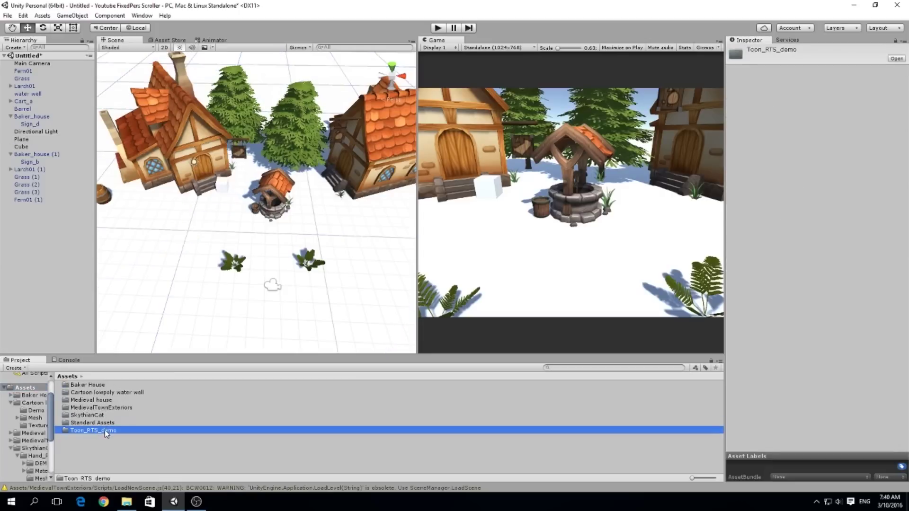
double_click(104, 430)
double_click(100, 393)
left_click(100, 392)
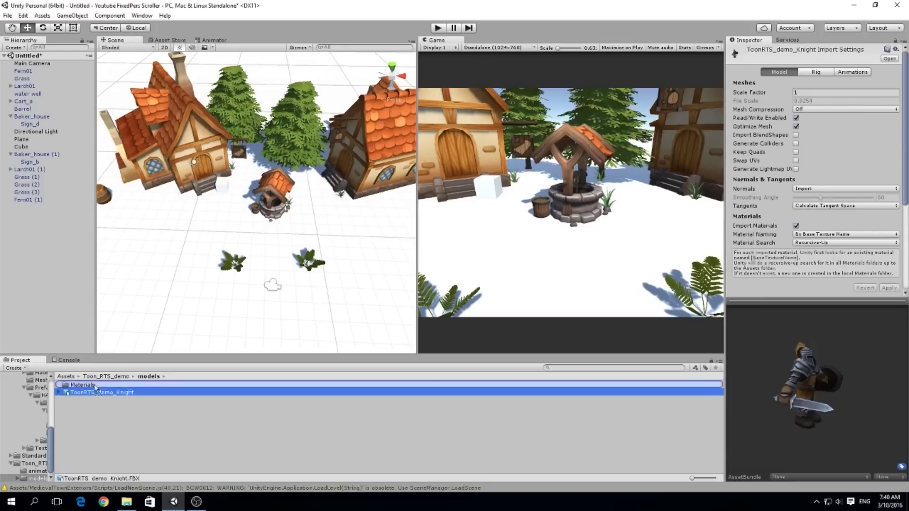
left_click_drag(99, 393, 33, 269)
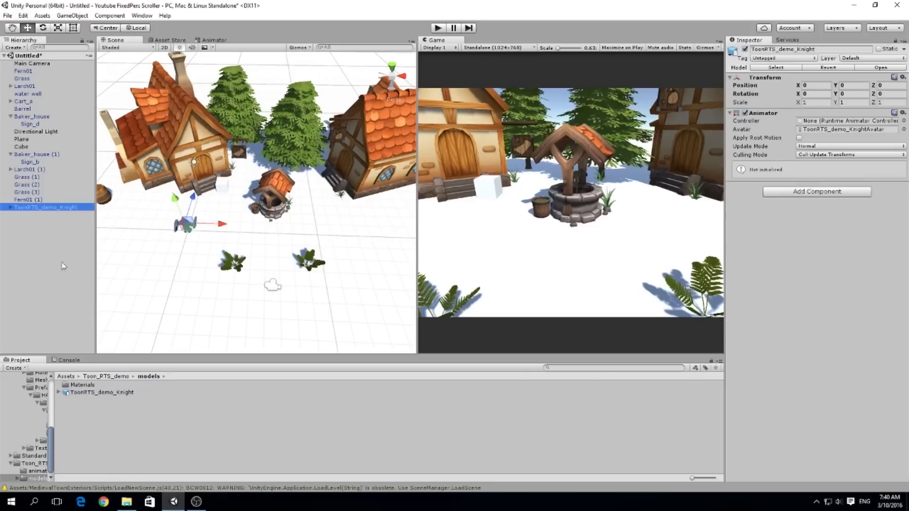
Rotate the knight to about 70.14 degrees around Y and set its X position to 0
left_click_drag(228, 218, 241, 235, "alt")
scroll(242, 235, "up", 4)
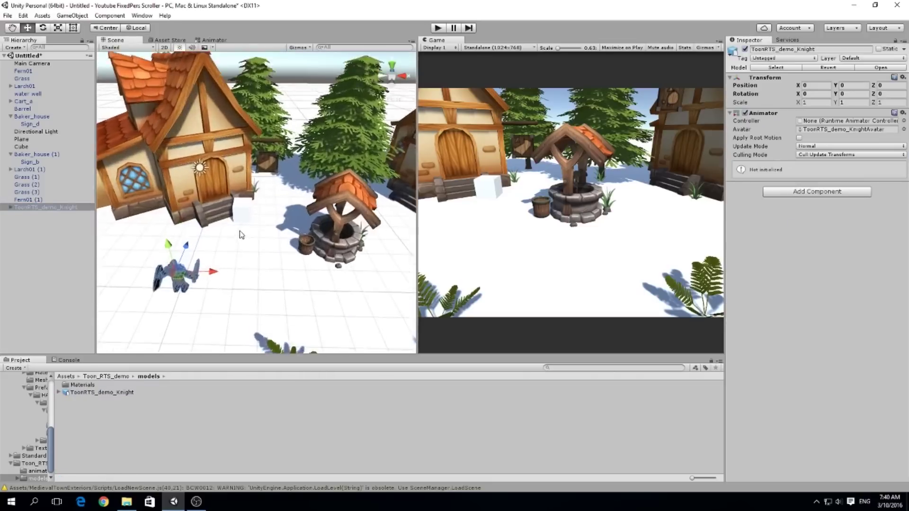
key("e")
left_click_drag(204, 291, 81, 302)
left_click(817, 85)
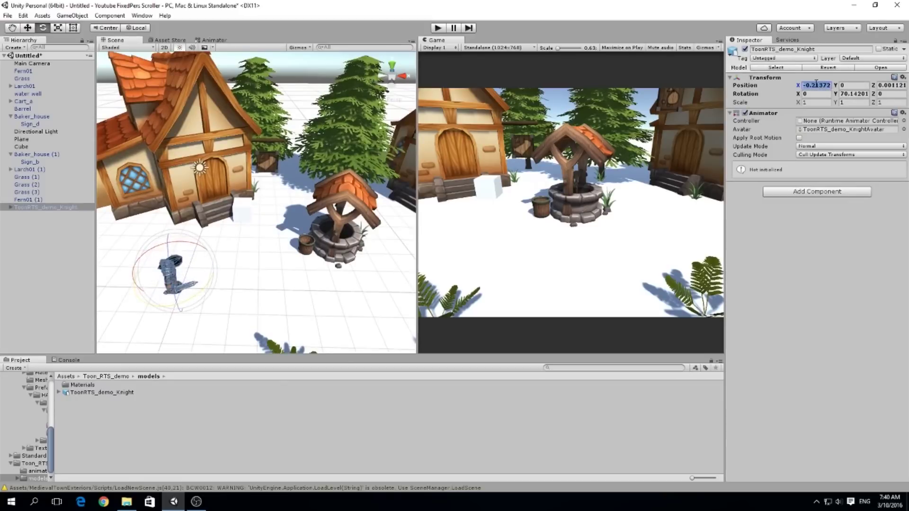
type("0")
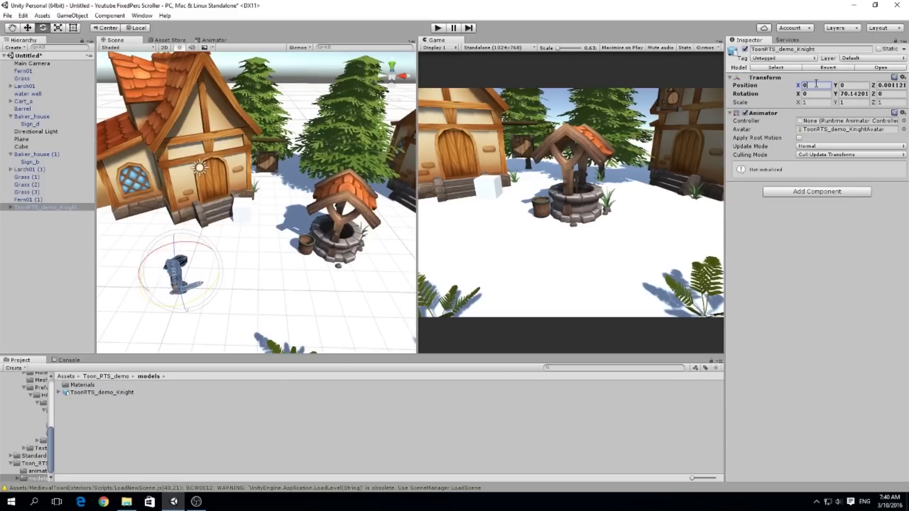
Set the knight's Y rotation to 90 and its Z position to 0
left_click(854, 93)
type("090")
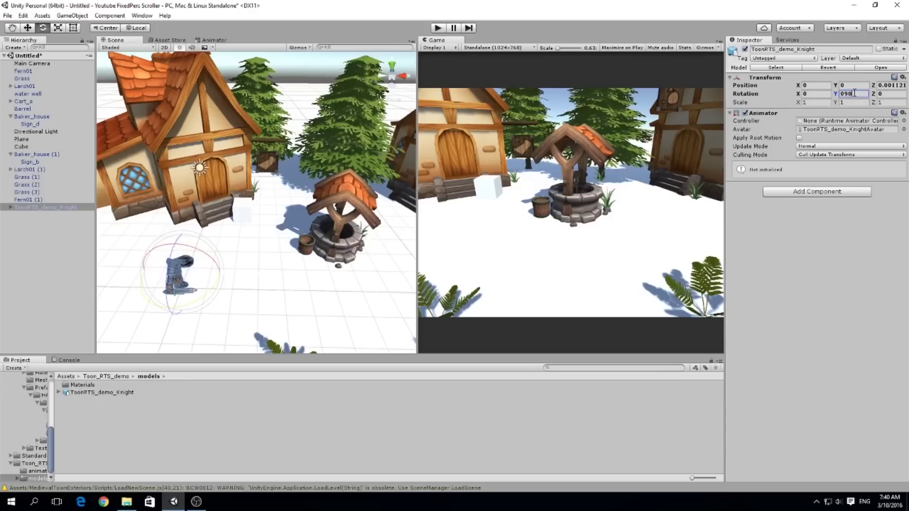
left_click(886, 85)
type("0")
left_click(226, 254)
left_click_drag(177, 309, 182, 287, "alt")
left_click(210, 230)
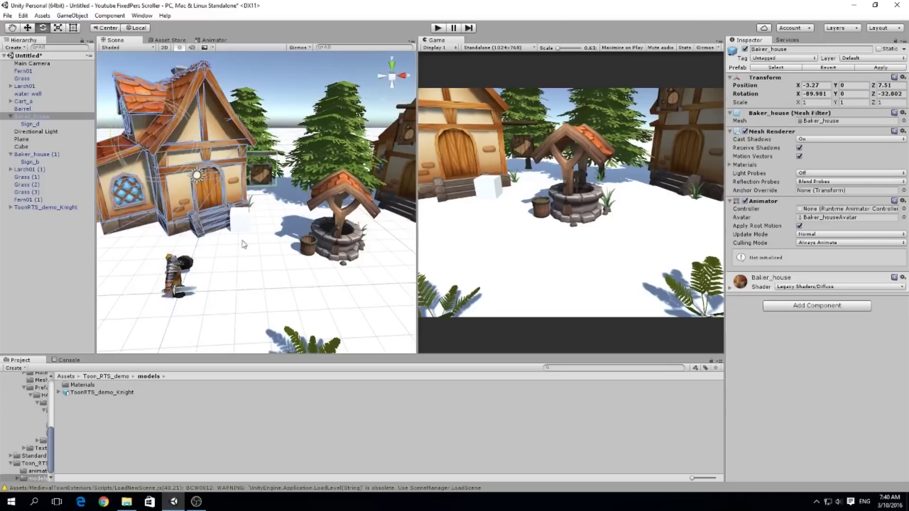
Examine the knight up close, and check its placement among the houses, well and plants from farther away and above
left_click_drag(243, 243, 270, 243, "alt")
scroll(270, 242, "up", 2)
scroll(271, 241, "up", 2)
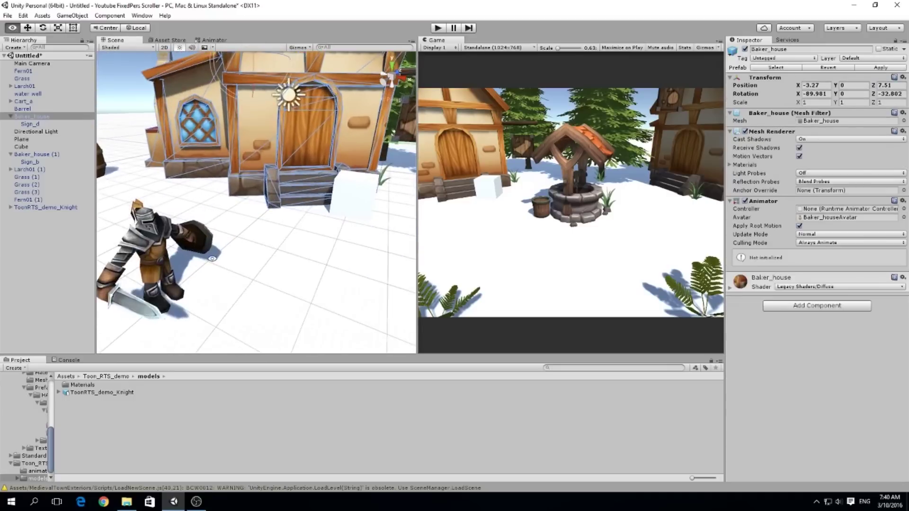
left_click_drag(204, 246, 242, 239, "alt")
scroll(242, 239, "down", 6)
left_click(193, 261)
scroll(265, 239, "down", 3)
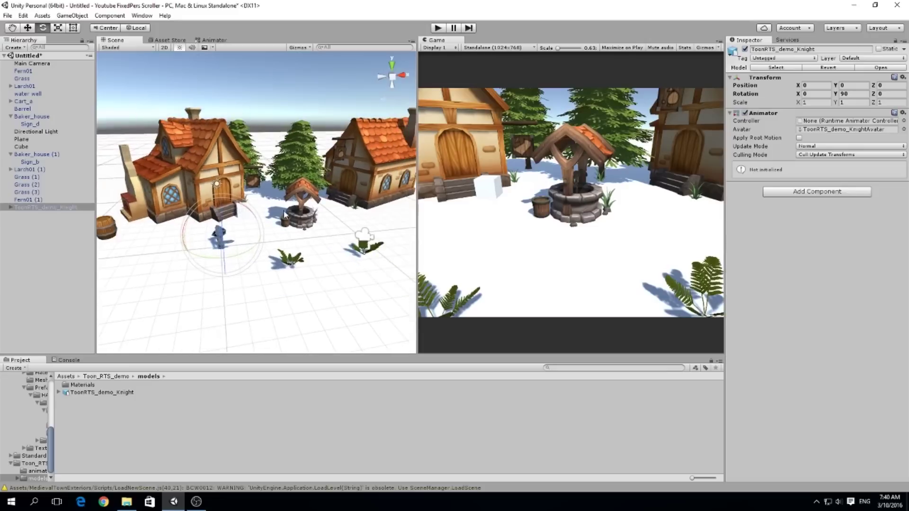
left_click_drag(268, 178, 251, 221, "alt")
scroll(250, 221, "down", 5)
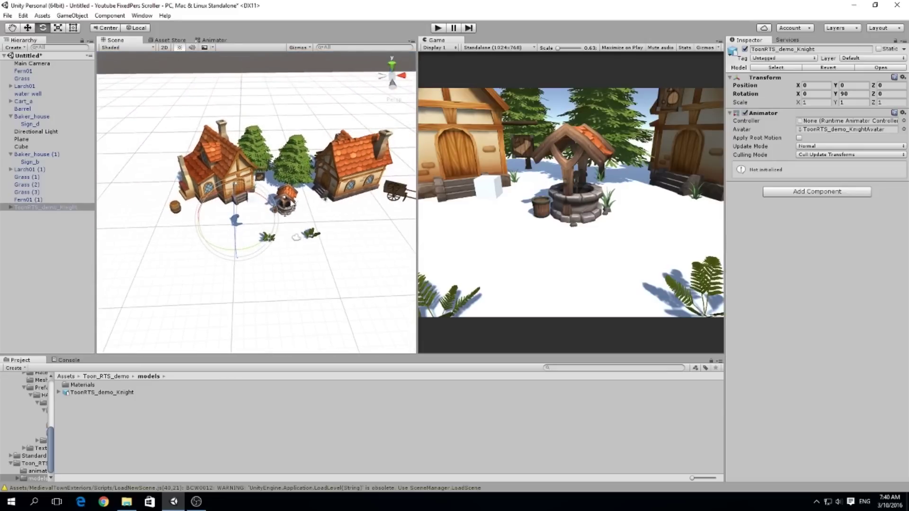
scroll(290, 235, "down", 3)
middle_click_drag(288, 232, 294, 262)
scroll(294, 261, "up", 6)
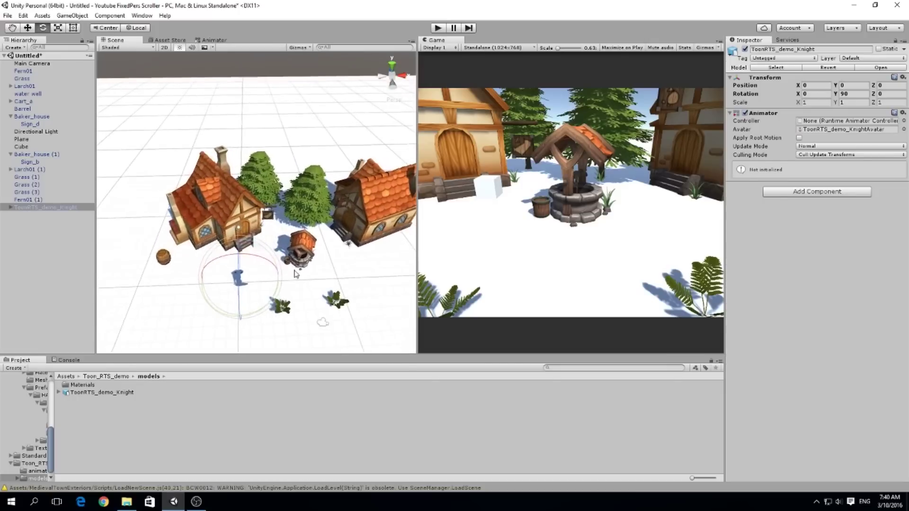
middle_click_drag(303, 211, 299, 203)
scroll(297, 213, "up", 4)
left_click_drag(305, 223, 341, 209, "alt")
left_click(341, 209)
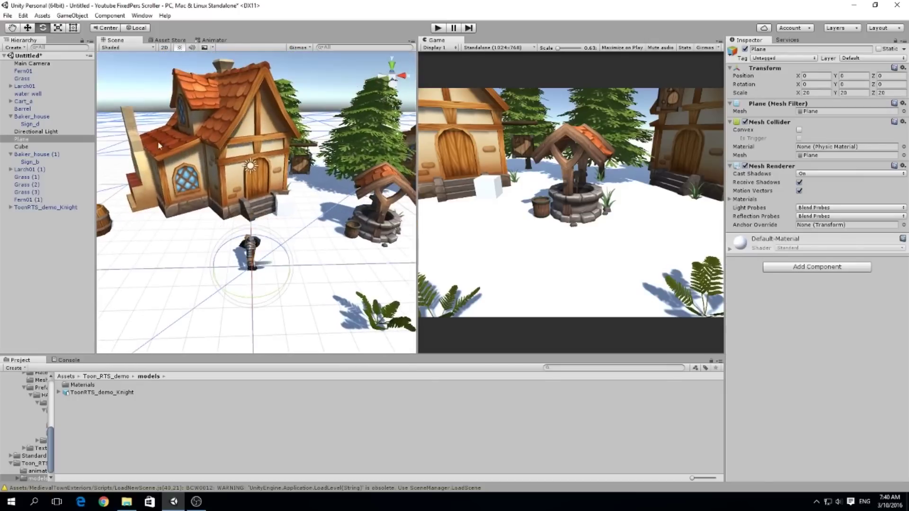
Make Main Camera a child of ToonRTS_demo_Knight and check the knight's hierarchy
left_click_drag(46, 67, 54, 213)
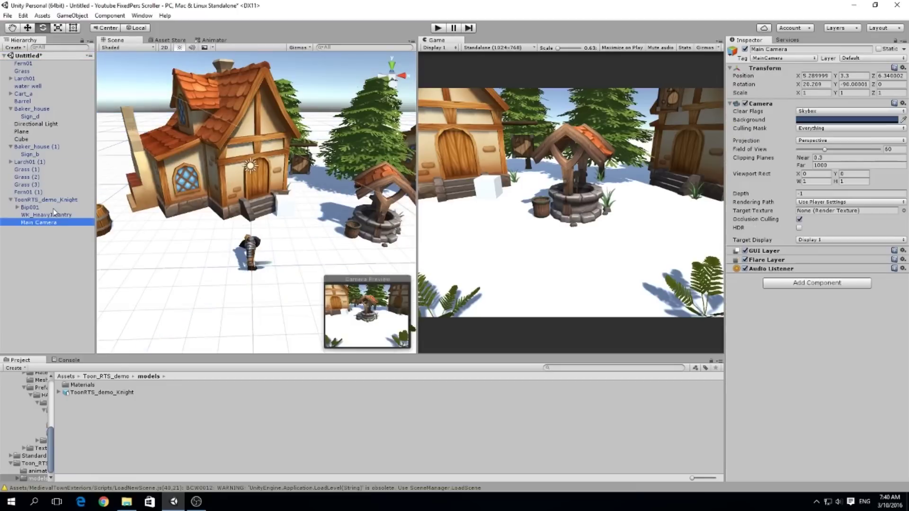
left_click(29, 201)
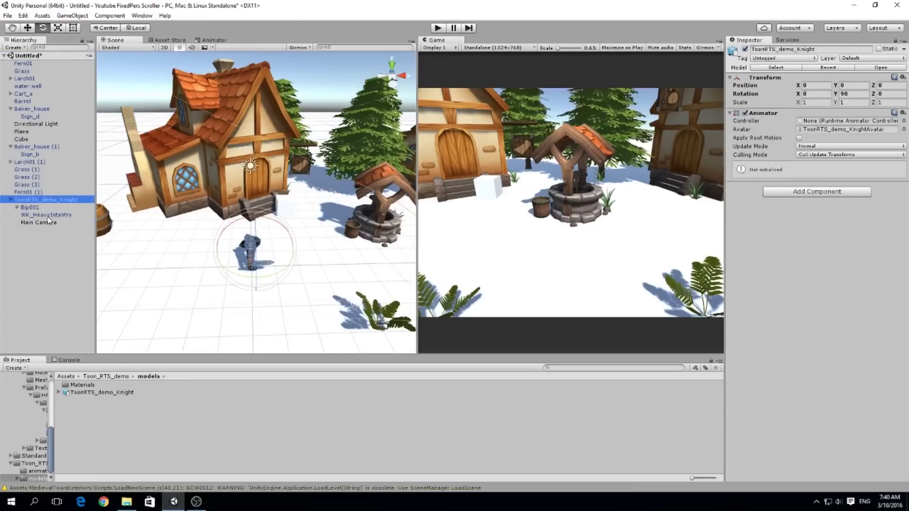
left_click(28, 209)
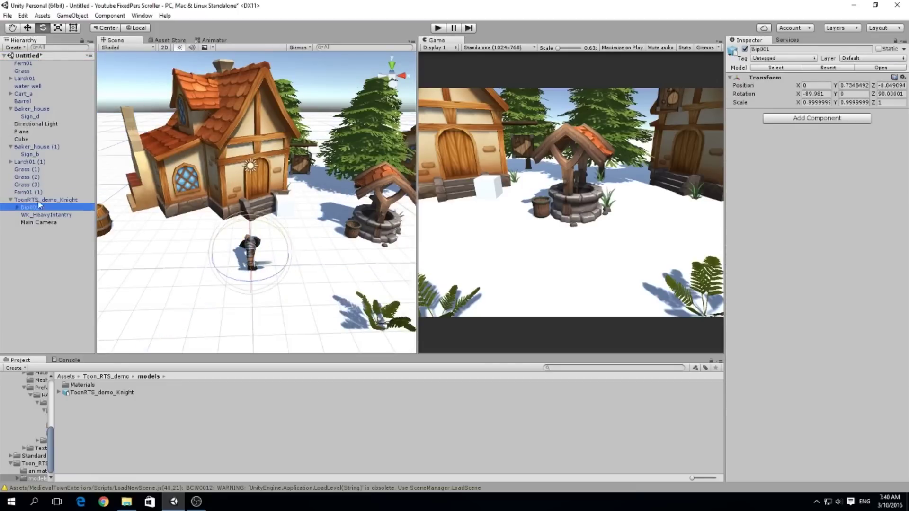
left_click(39, 200)
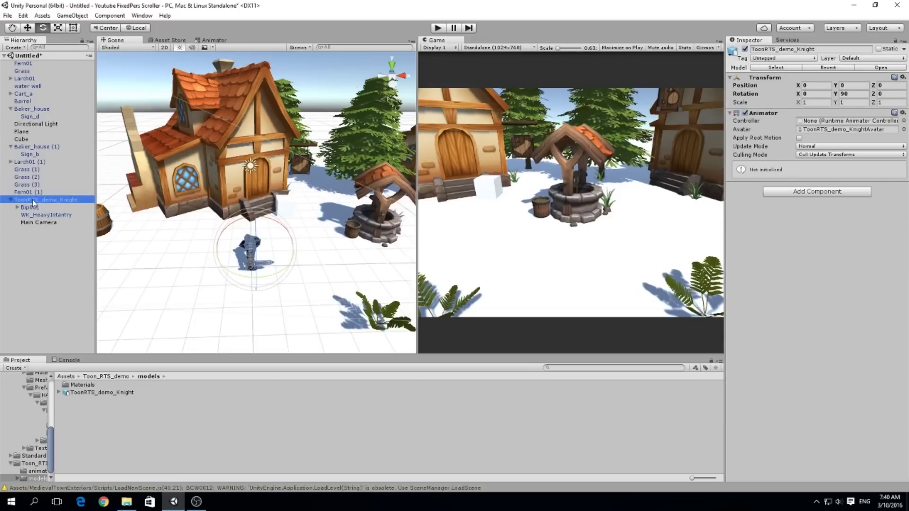
left_click(52, 205)
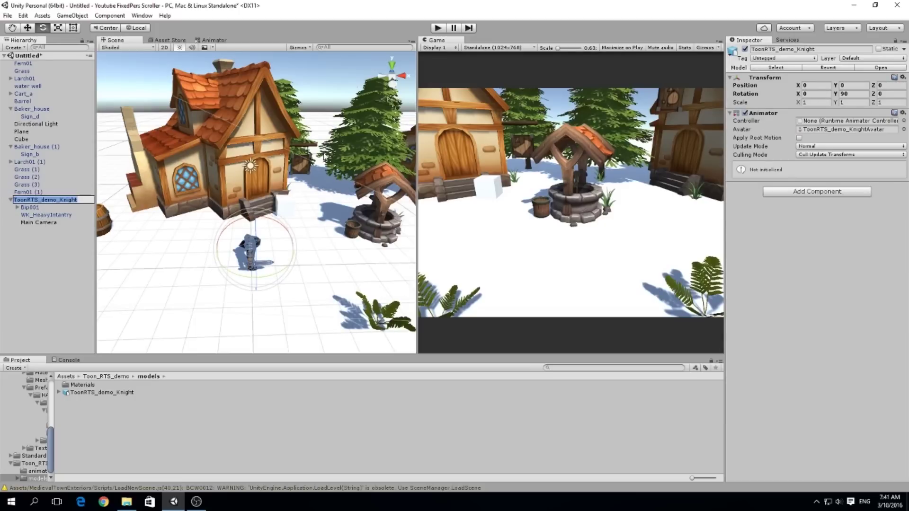
Position the Main Camera at X 5.43, Y 3.71, Z -0.38 to frame the knight, and briefly play-test the scene
left_click(32, 222)
left_click(824, 75)
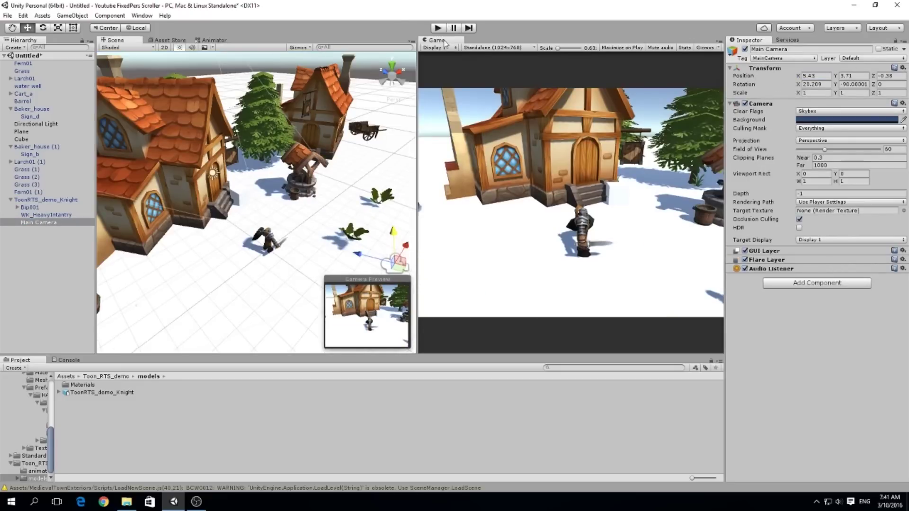
left_click(438, 27)
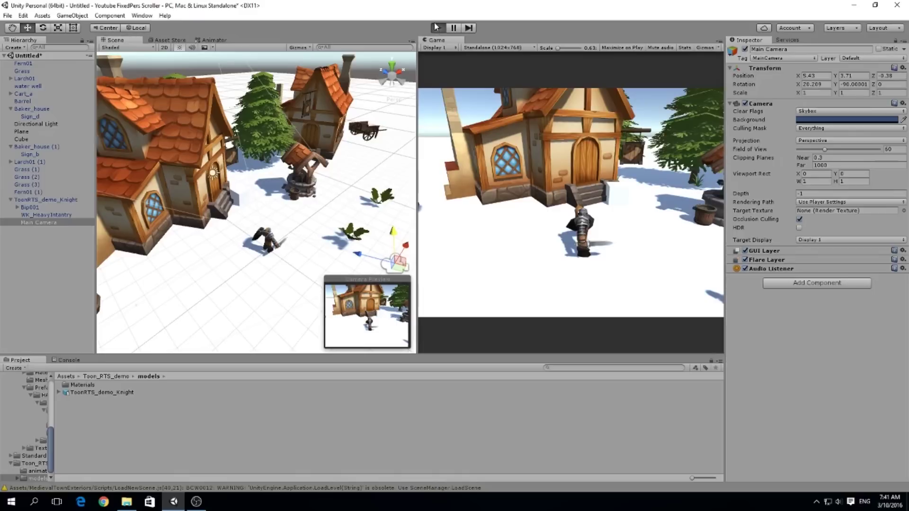
left_click(437, 27)
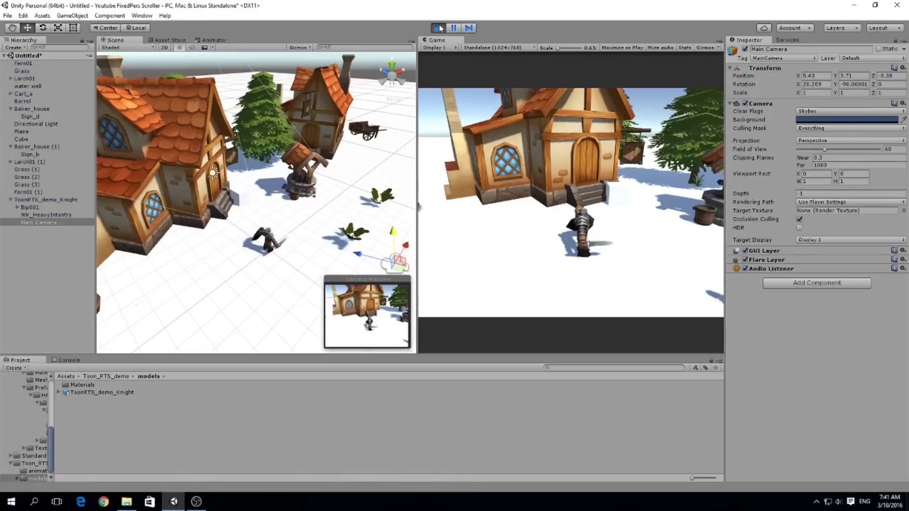
left_click(439, 28)
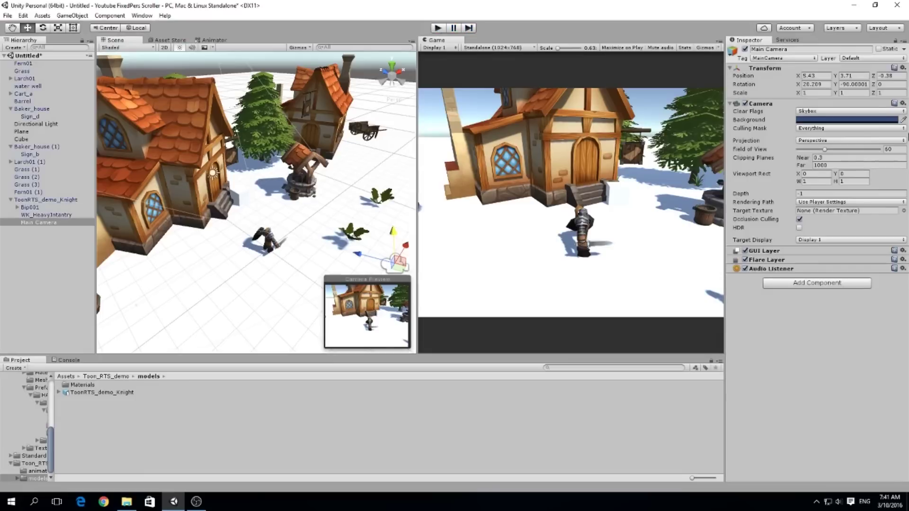
Move the knight along X to about 11.96 and widen the Game view for a larger preview
left_click(42, 200)
left_click(800, 86)
left_click_drag(800, 88, 99, 118)
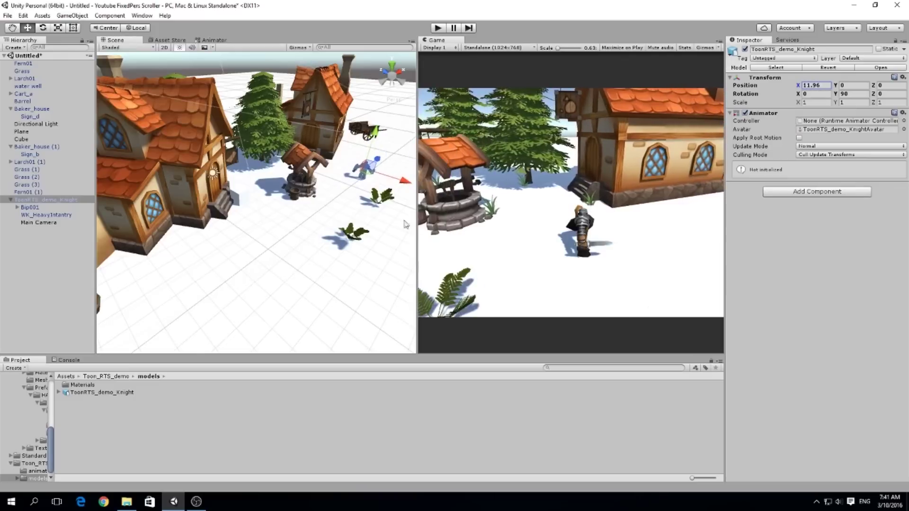
left_click_drag(417, 225, 326, 224)
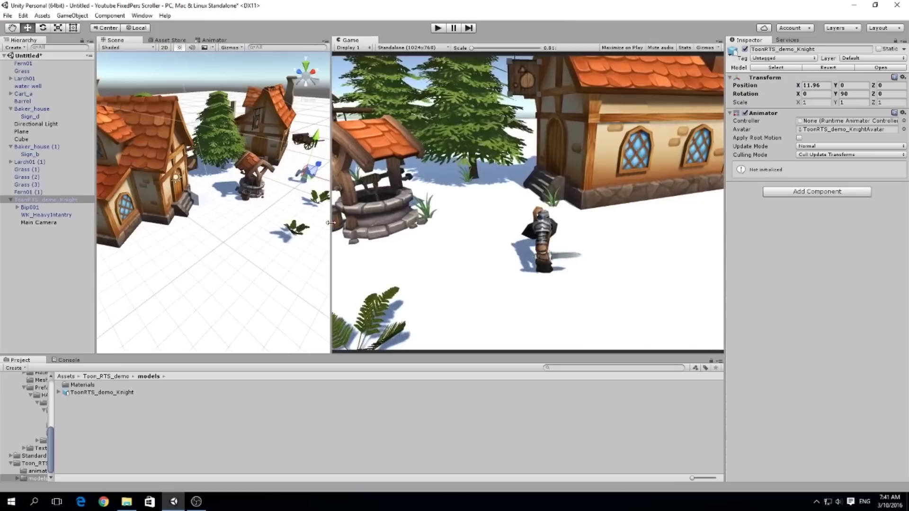
Shift the knight's X position through about 1.36 and 3.86 to 6.4 to preview the camera following it
left_click(813, 85)
type("2")
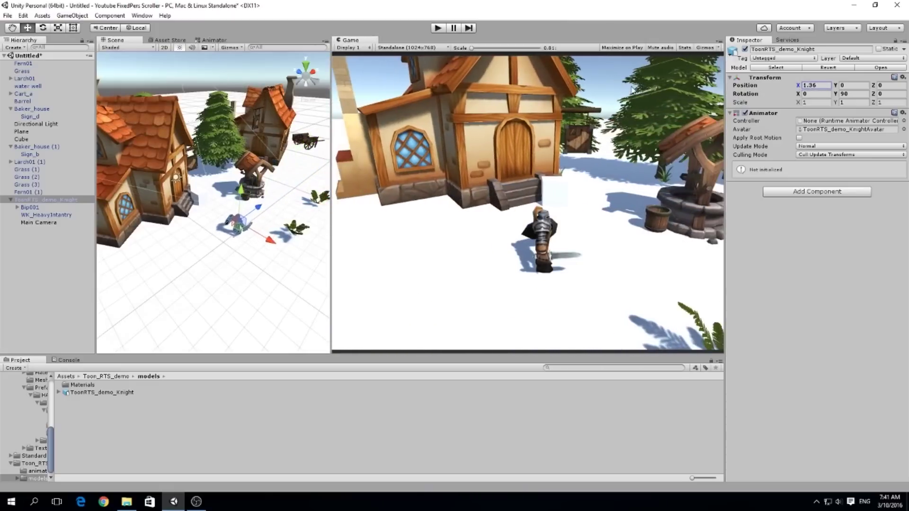
key("BackSpace")
type("-2.49")
left_click_drag(575, 93, 481, 184)
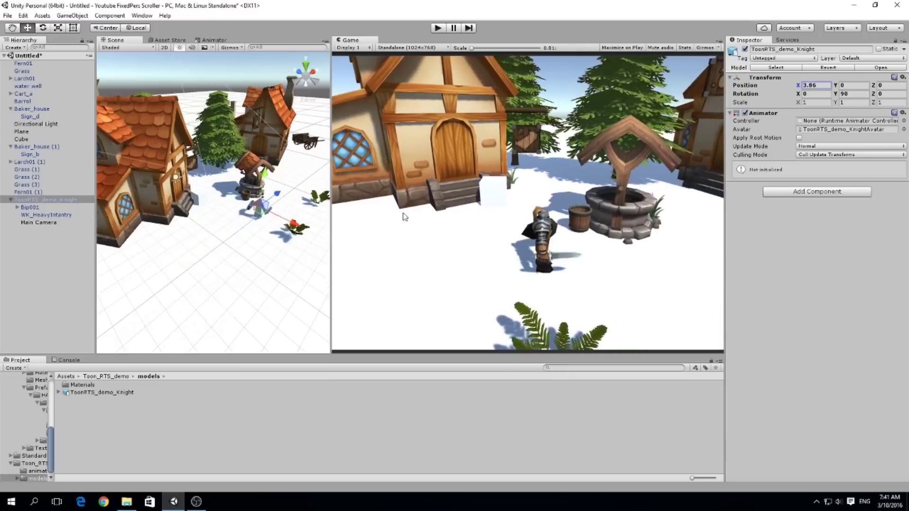
left_click_drag(797, 86, 813, 86)
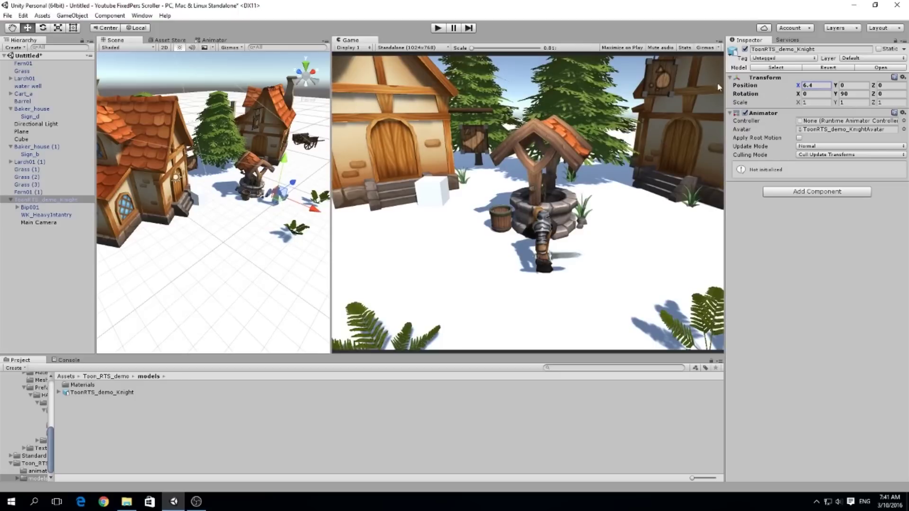
Slide the knight along X to about 10.92 and back to 6.93, in front of the well
left_click_drag(798, 85, 827, 75)
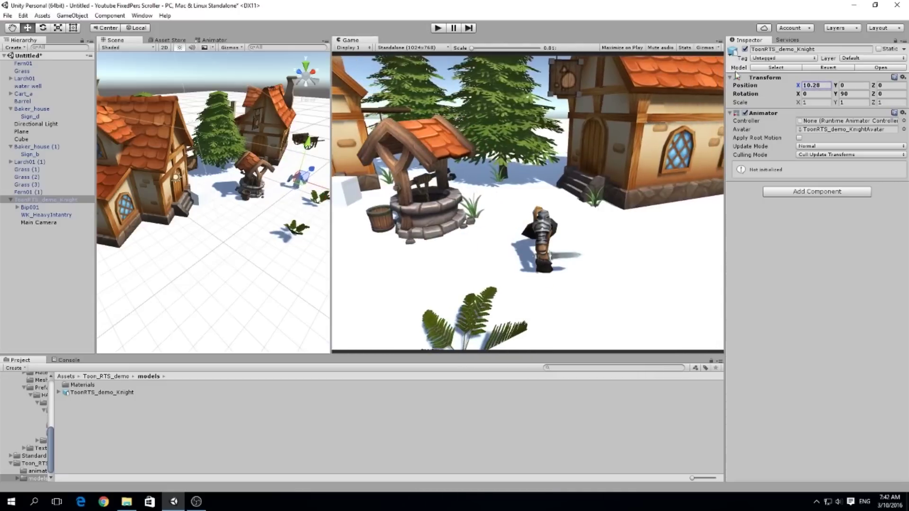
mouse_move(799, 86)
left_mouse_down()
mouse_move(815, 85)
mouse_move(804, 86)
left_mouse_up()
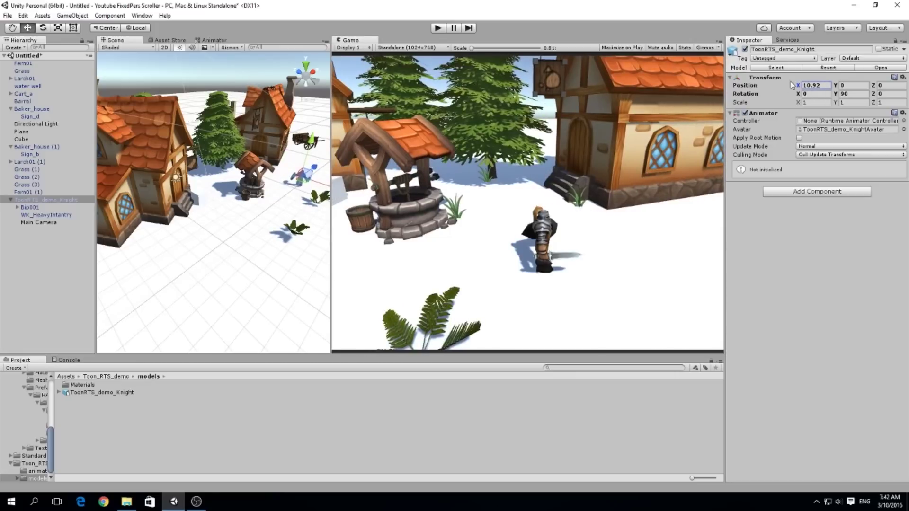
left_click_drag(799, 87, 785, 104)
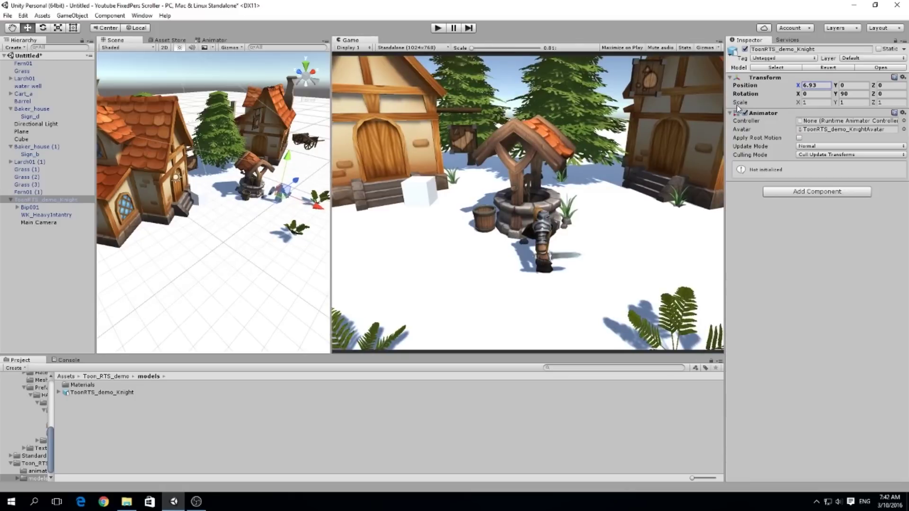
left_click(682, 96)
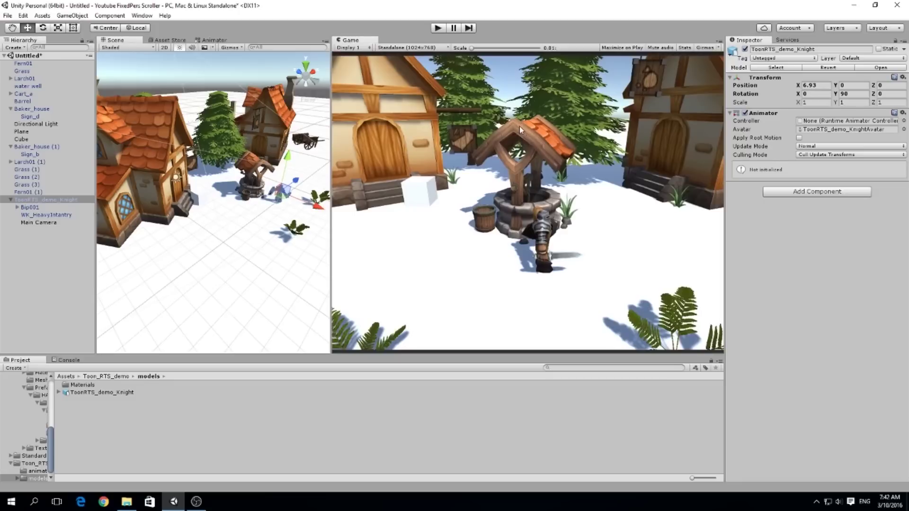